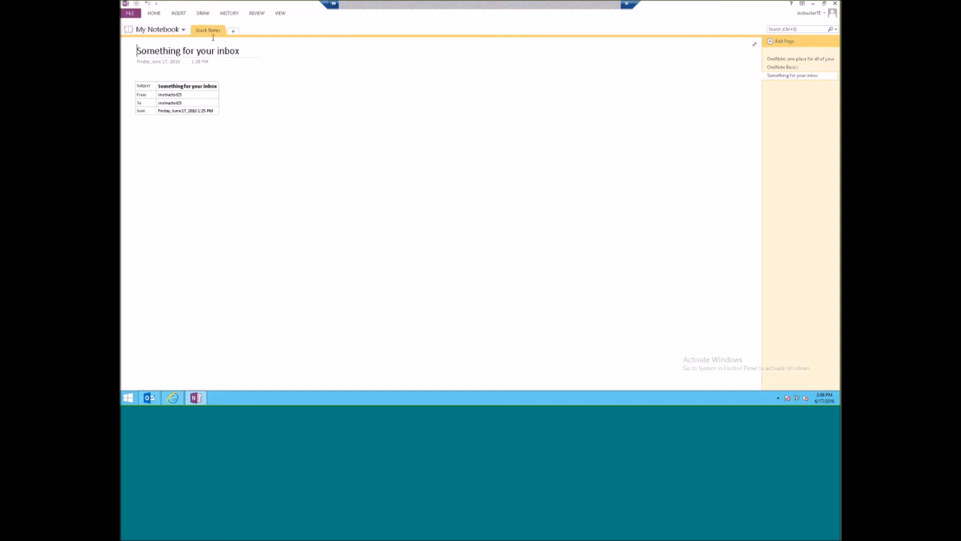
- Create a new notebook on the computer named "TrainCanada Work Notes"
left_click(162, 32)
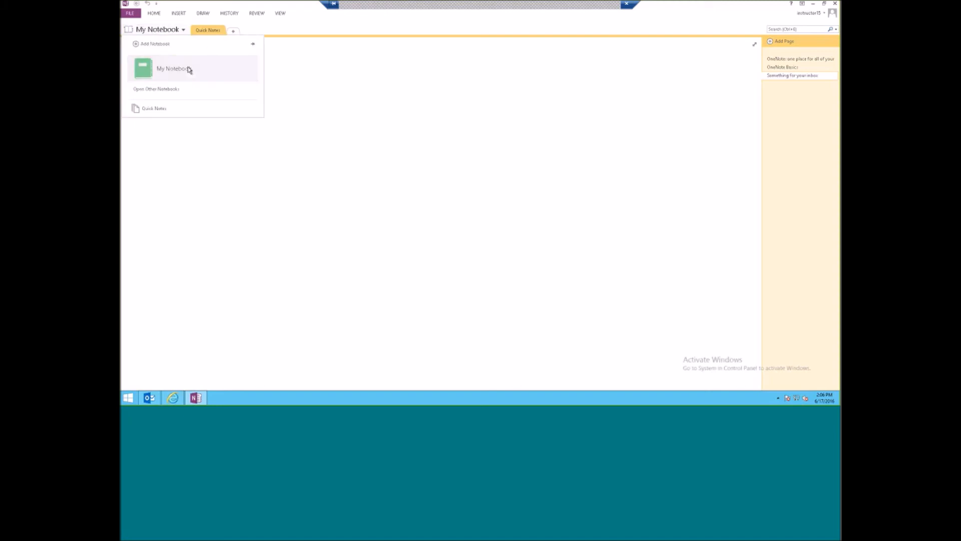
left_click(157, 45)
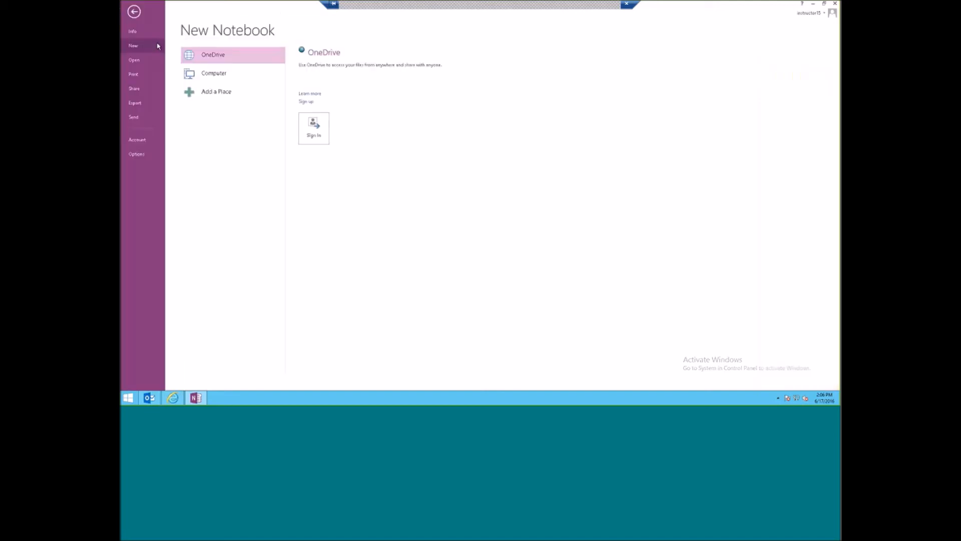
left_click(223, 73)
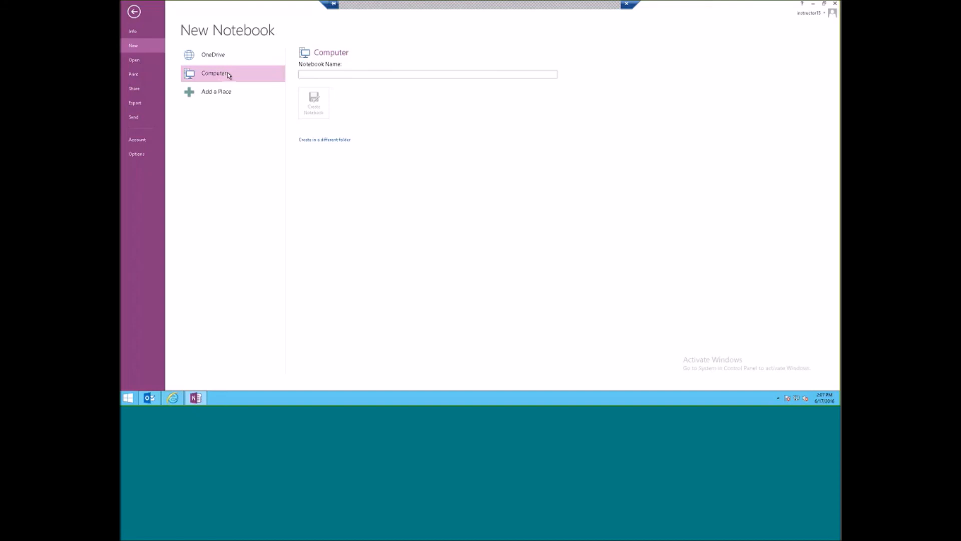
left_click(375, 75)
type("W")
key("BackSpace")
type("TrainCanada W")
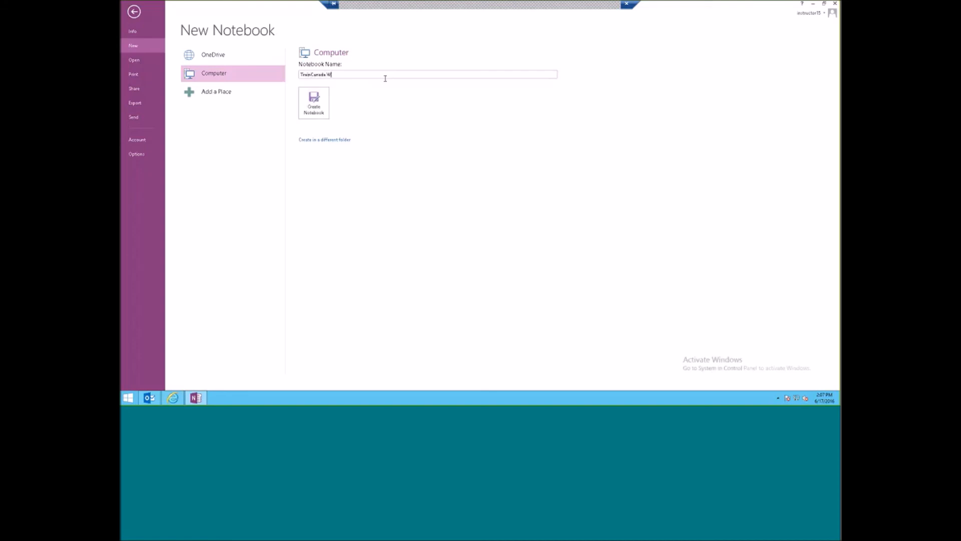
type("ork Notes")
left_click(316, 113)
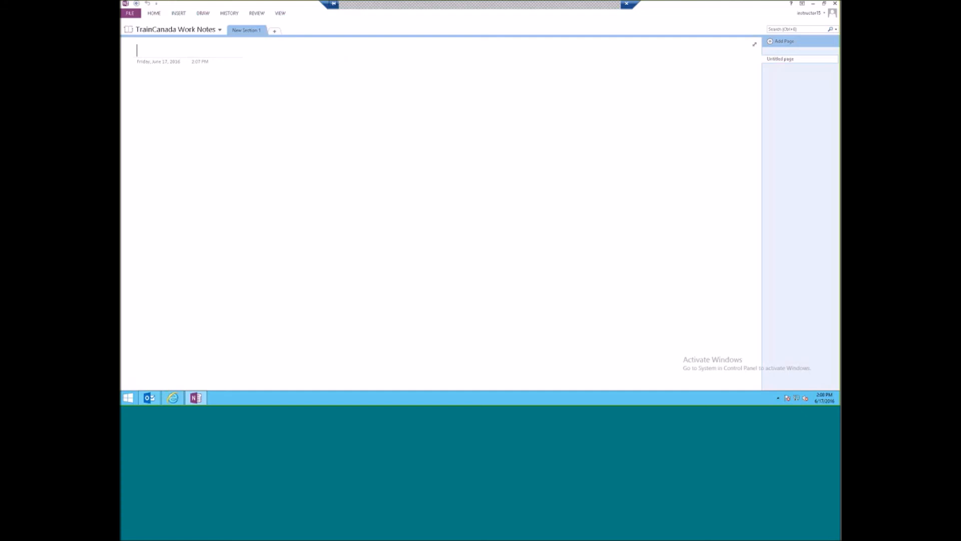
- Rename the notebook's first section to "OneNote Tips and Tricks"
double_click(245, 31)
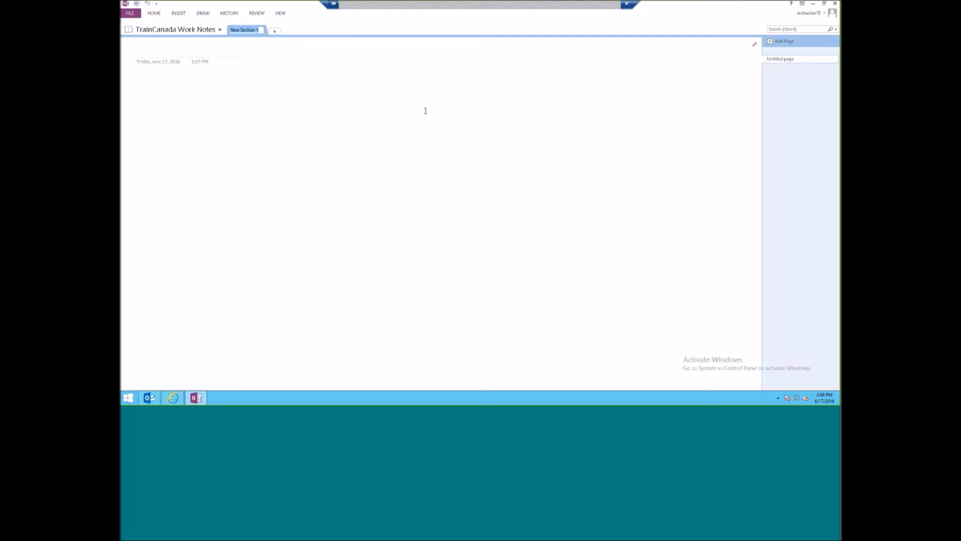
type("On")
type("eNote")
type(" Tips an")
type("d Tricks")
key("Return")
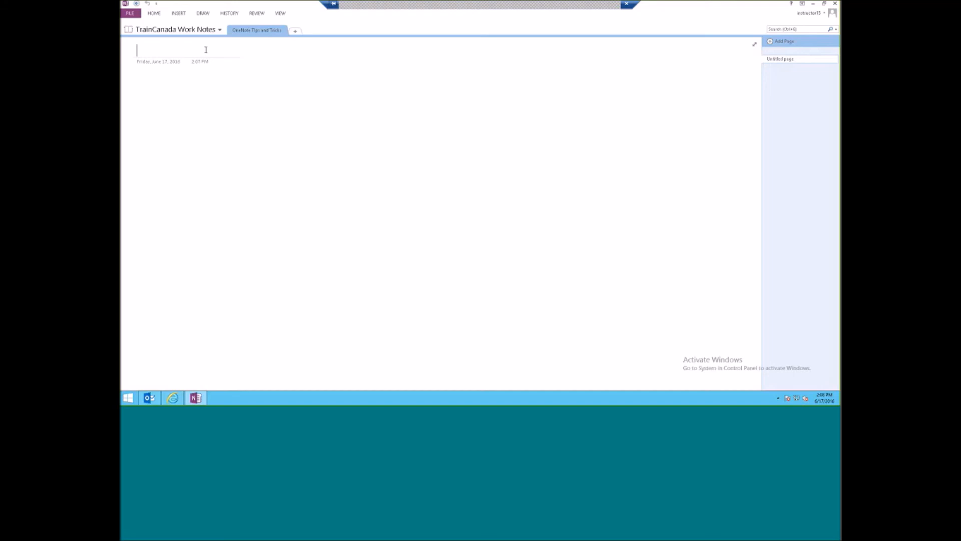
- Title the page "Tips for The Web" and add the note "Select Information that you want and right click" below it
type("Tips for The Web")
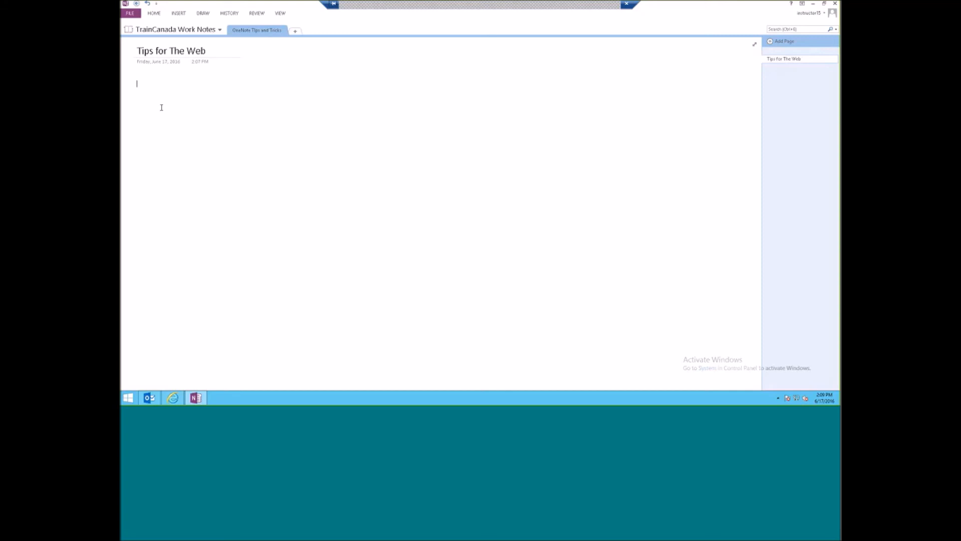
type("Select Information that you want and")
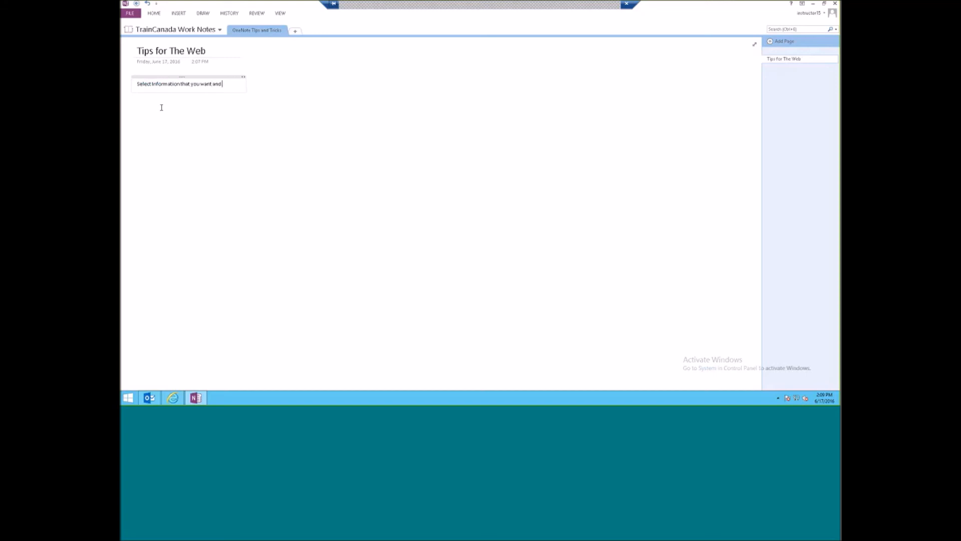
type("right click")
- Add three separate notes in empty areas of the page: "Another note" twice and "Here you go" once
left_click(354, 97)
type("Another note")
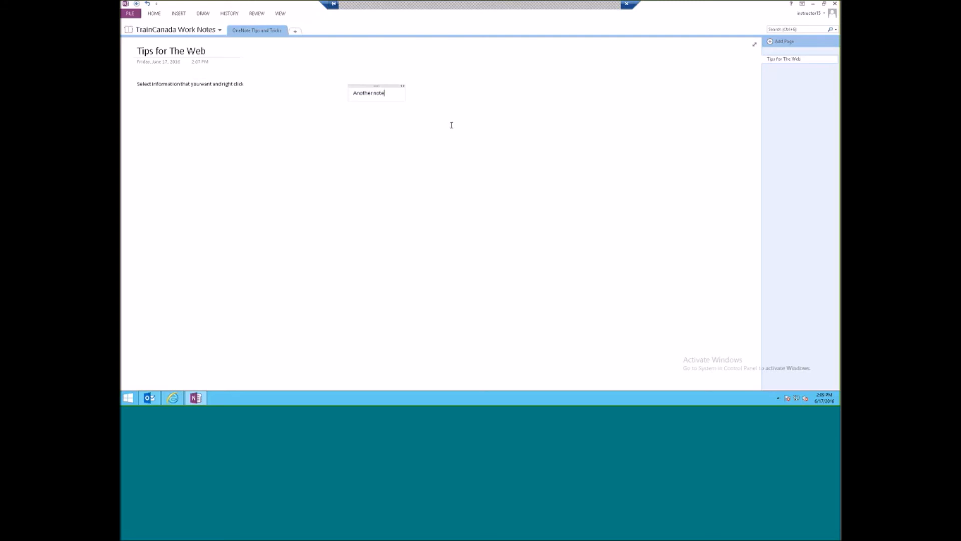
left_click(393, 174)
type("Another note")
left_click(255, 148)
type("Here you go")
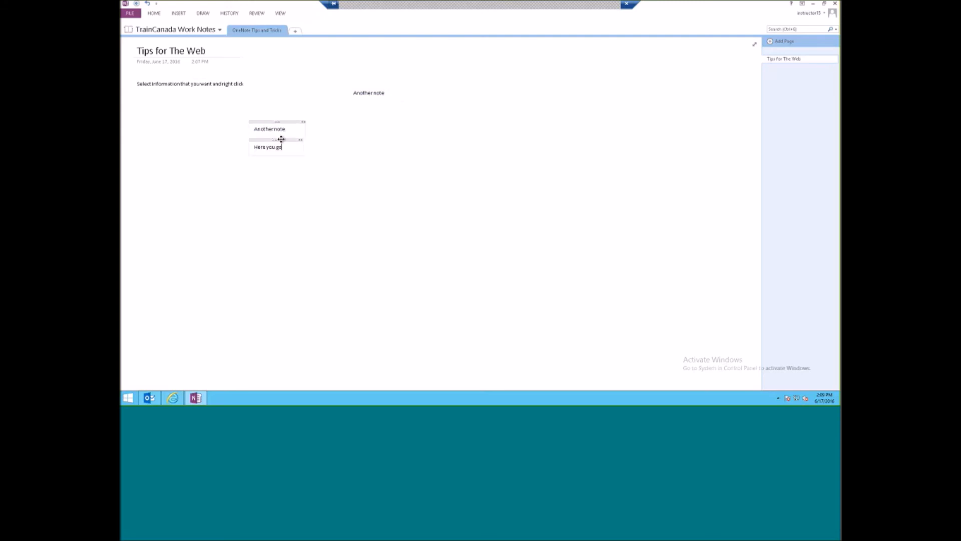
- Move the four notes into one left-aligned column, from "Here you go" through both "Another note" entries to "Select Information that you want and right click"
left_click_drag(281, 139, 207, 126)
left_click_drag(272, 123, 199, 152)
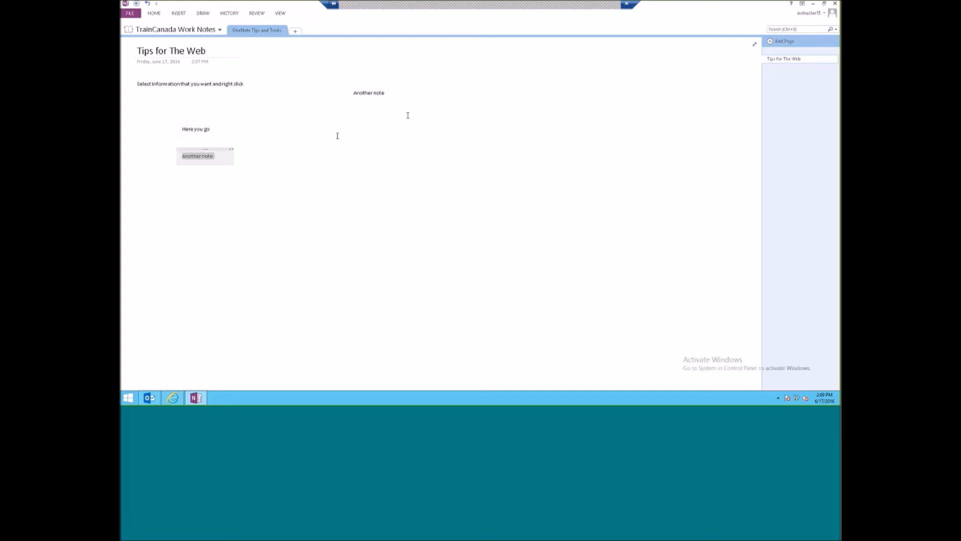
left_click(376, 93)
left_click_drag(377, 86, 206, 170)
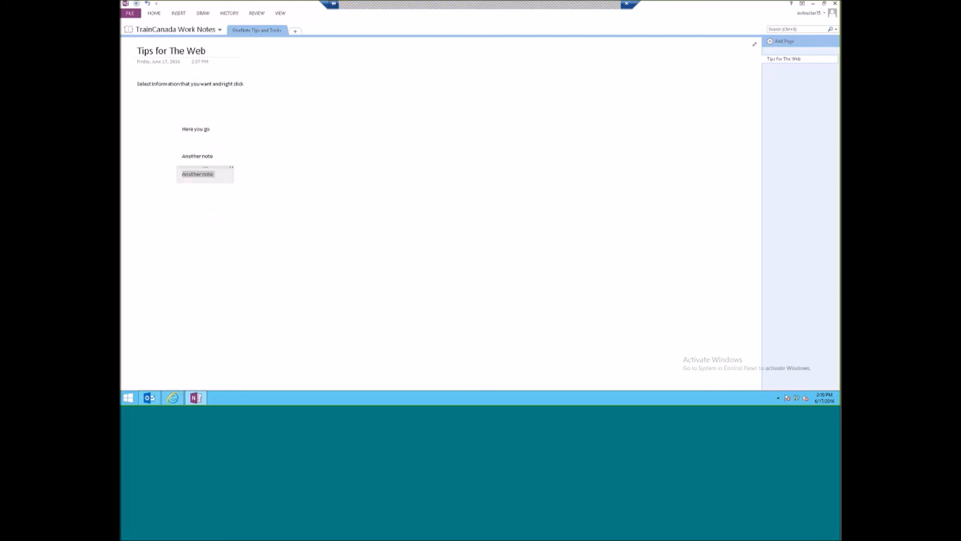
left_click(174, 83)
left_click_drag(197, 78, 241, 193)
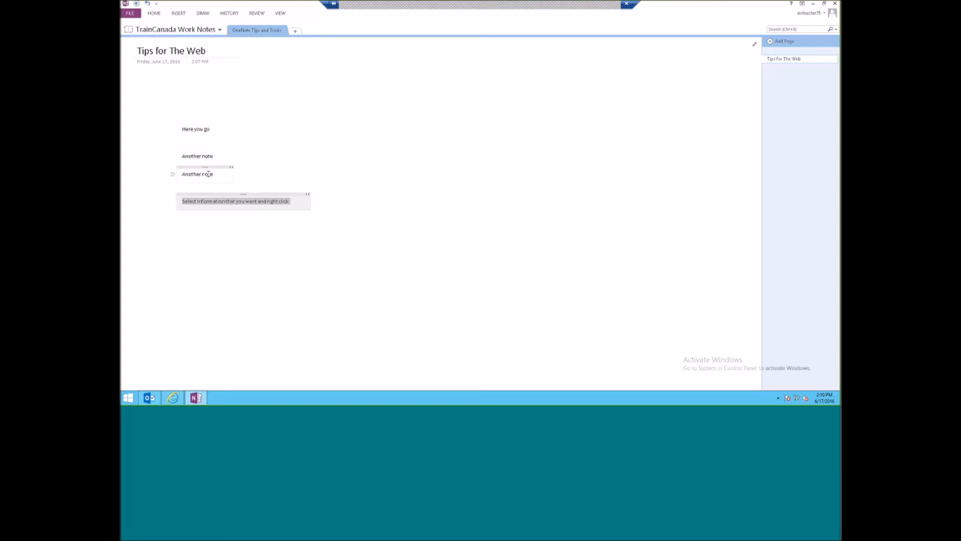
left_click(201, 156)
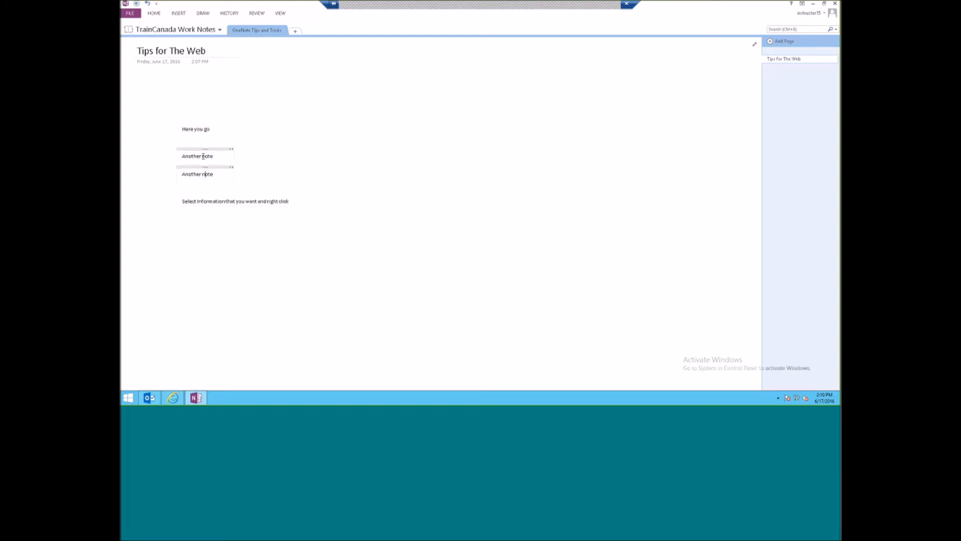
left_click(201, 131)
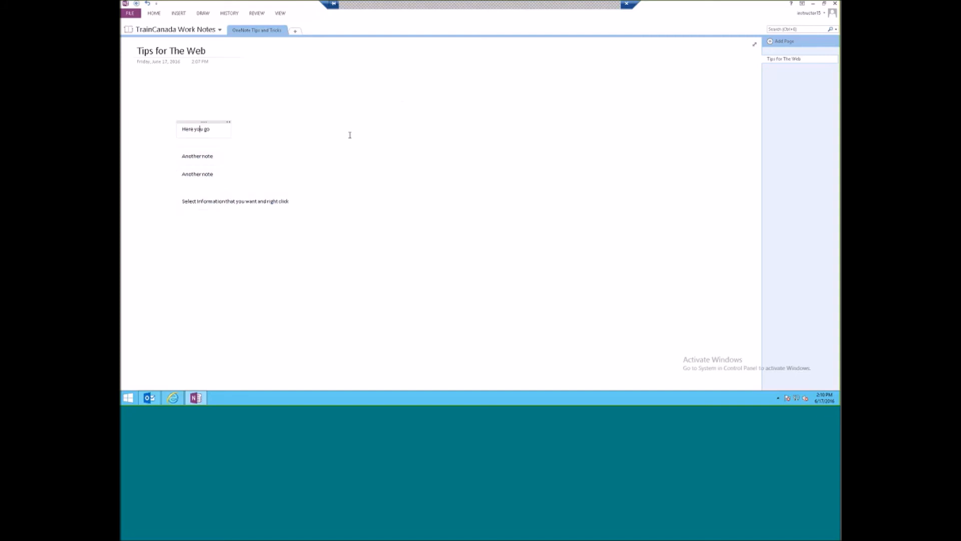
- Add a note reading "Make a note" in the empty area to the right of the note column
left_click(413, 121)
type("make a nnote")
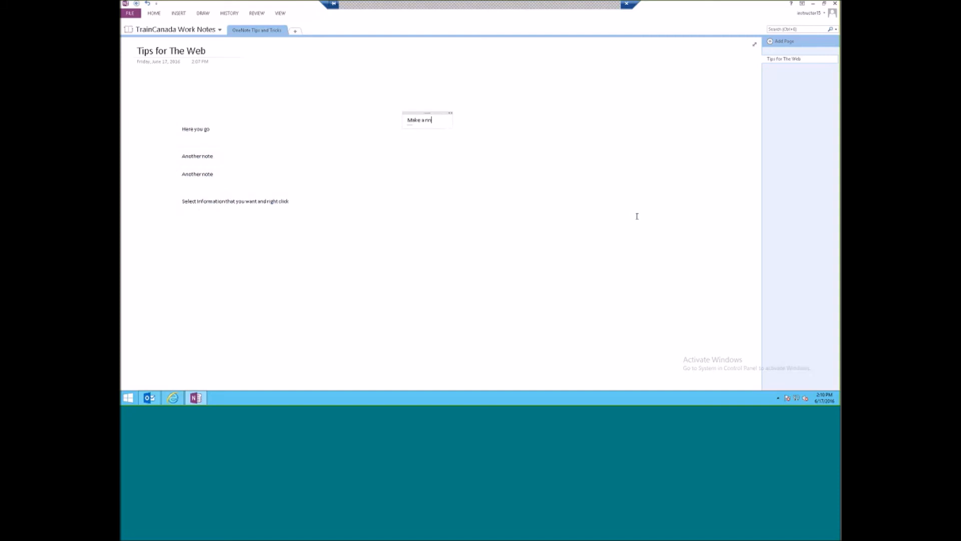
key("BackSpace")
key("BackSpace")
key("BackSpace")
key("BackSpace")
type("ote")
- Add another "Make a note" note below and right of the column, and a "Make new notes" note near the top of the page
left_click(344, 264)
type("Make a note")
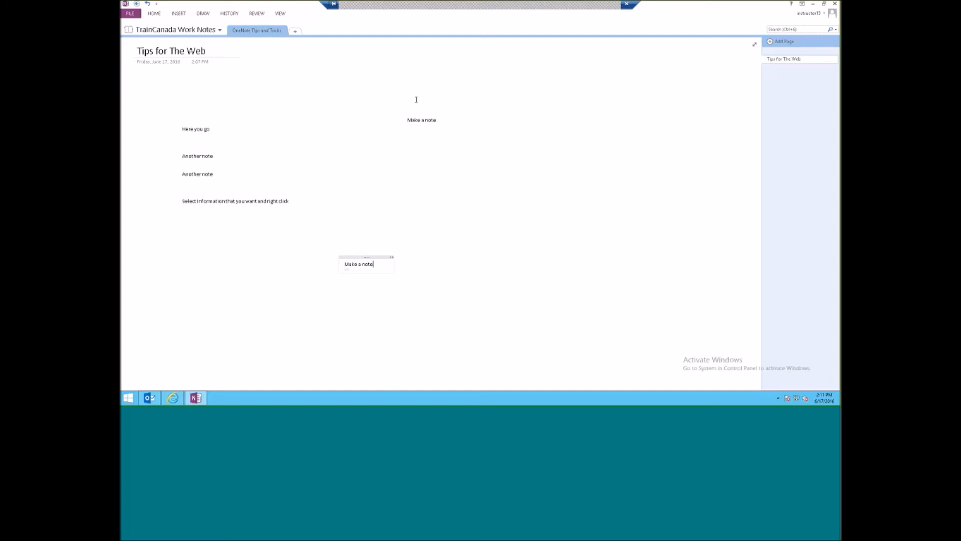
left_click(334, 103)
type("M")
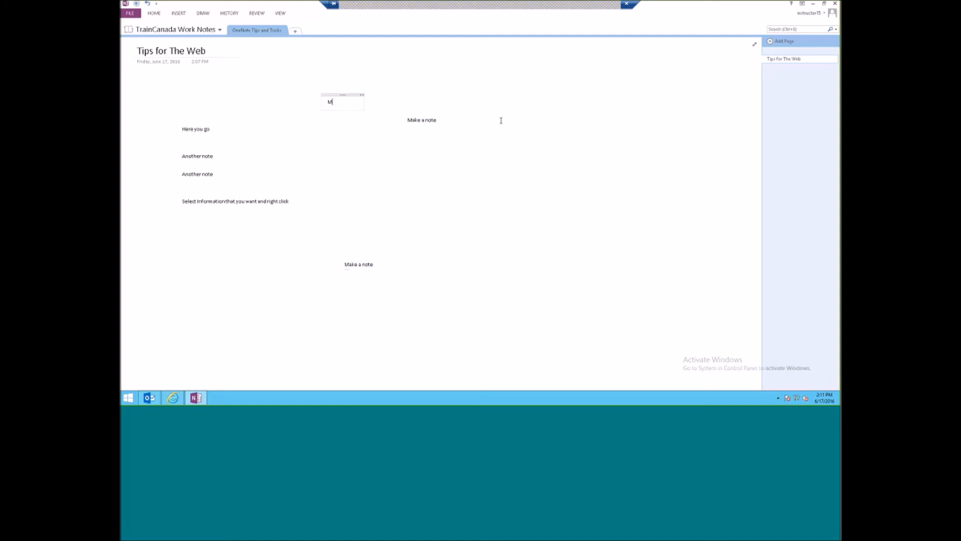
type("ake new notes")
- Line up the new notes with the column: "Make new notes" and the lower "Make a note" beneath it, the other "Make a note" above it
left_click_drag(354, 95, 209, 221)
left_click_drag(368, 257, 205, 240)
left_click(436, 119)
left_click_drag(435, 111, 206, 101)
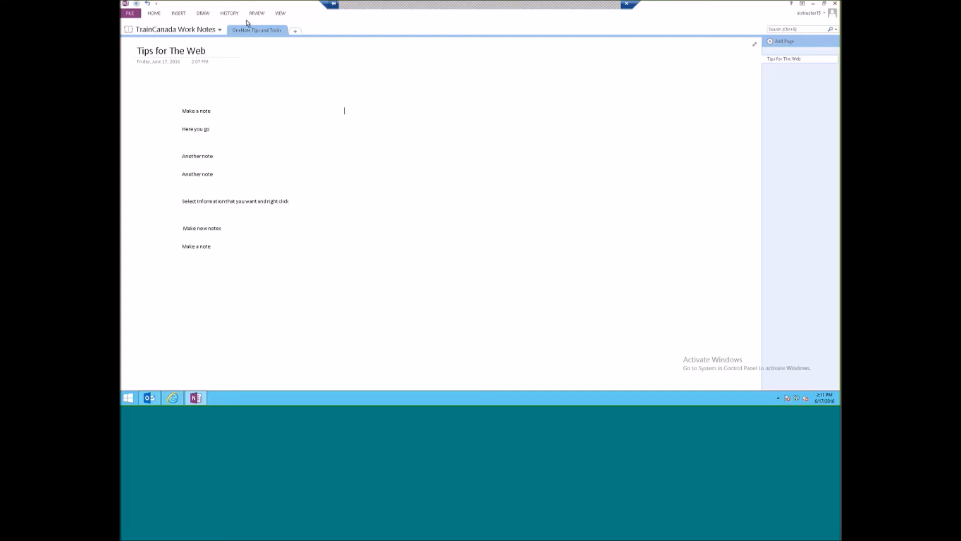
left_click(155, 14)
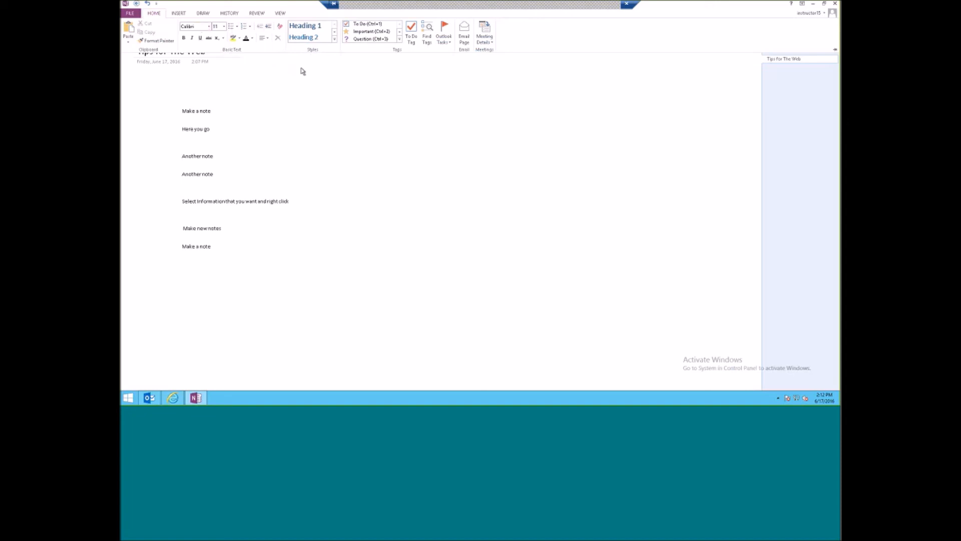
left_click(334, 39)
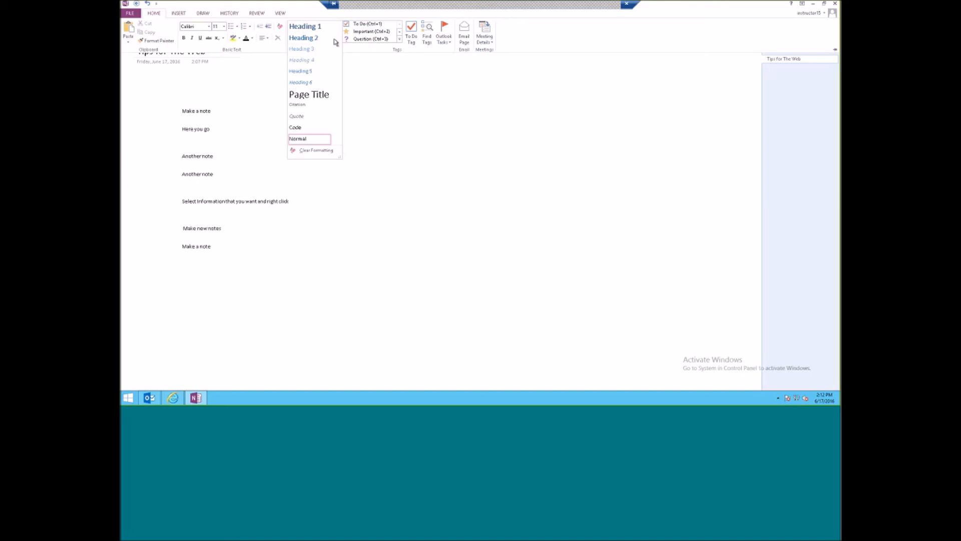
left_click(535, 43)
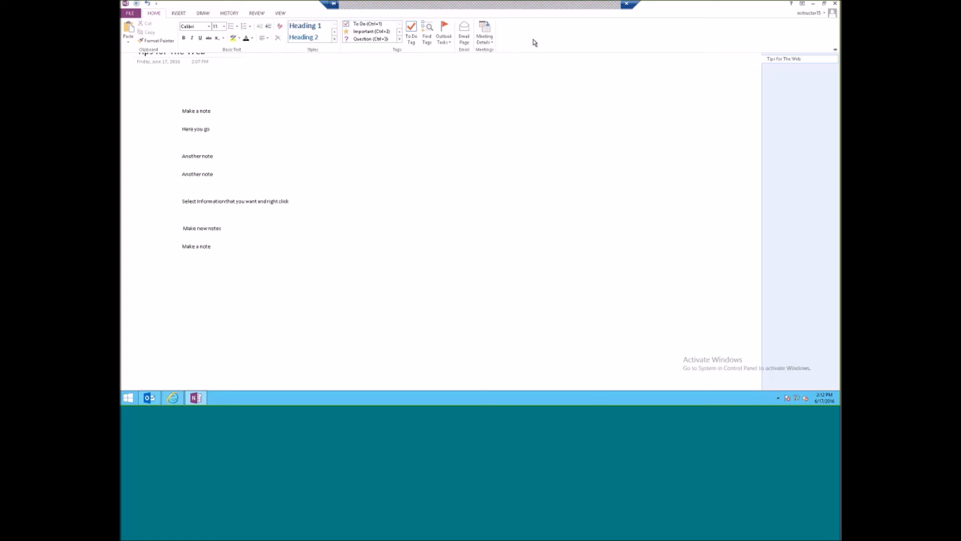
left_click(400, 41)
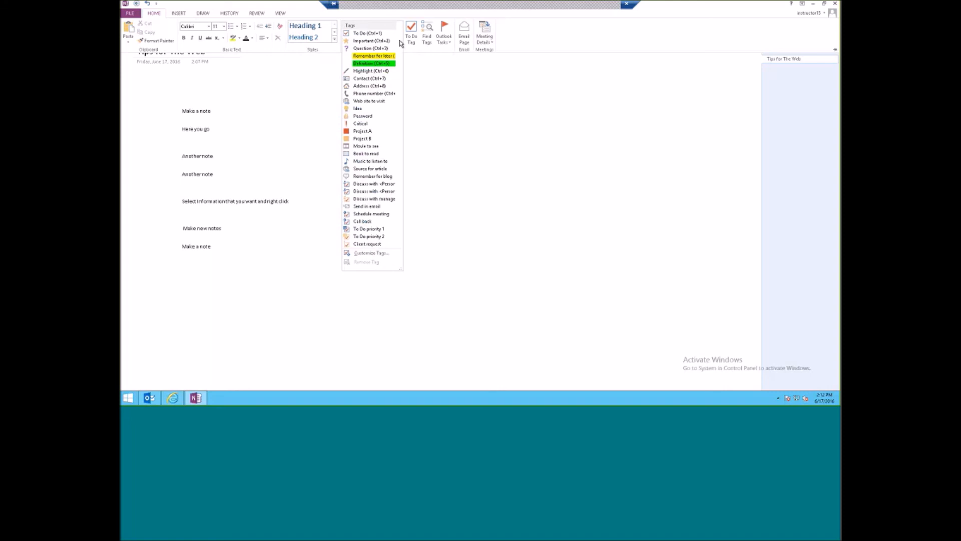
- Tag the "Make a note" entry at the top of the column as To Do and Important
left_click(183, 115)
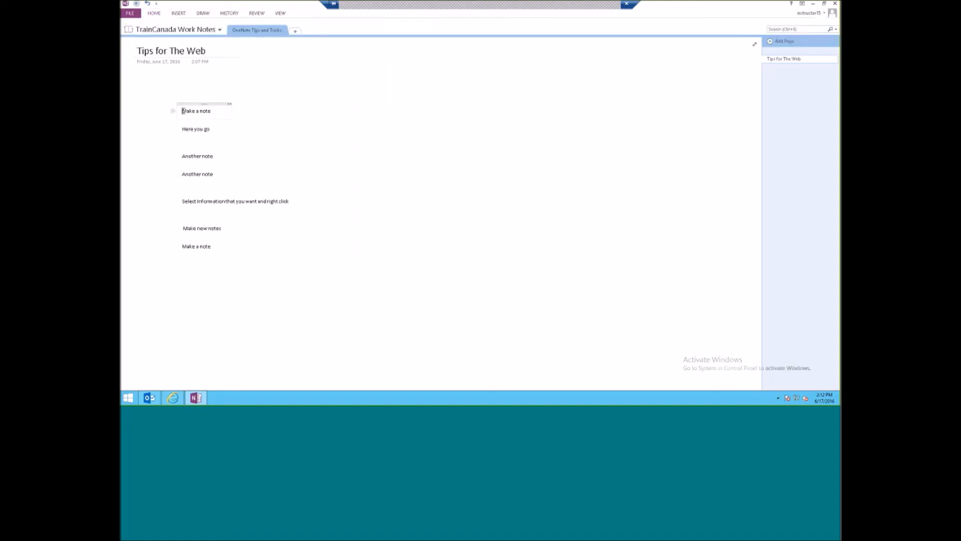
left_click(154, 13)
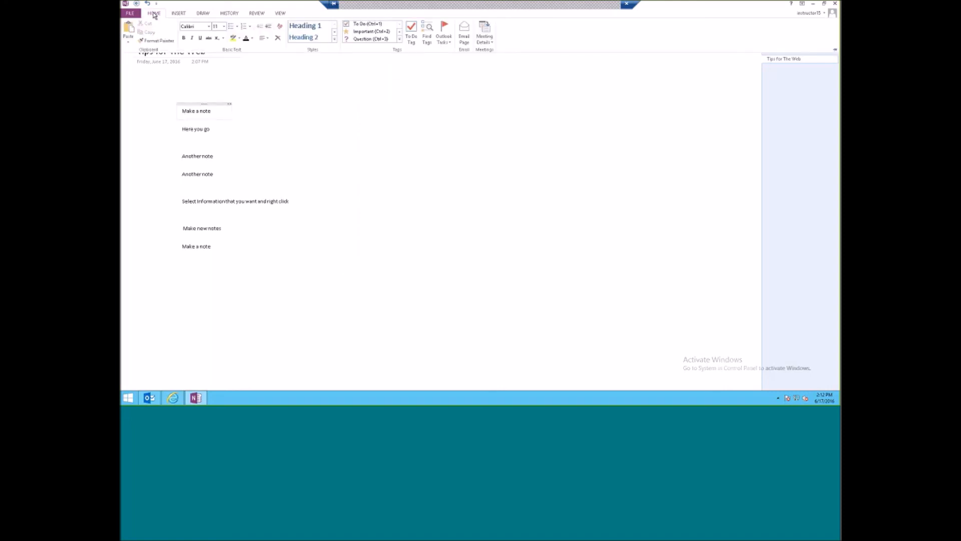
left_click(361, 25)
left_click(367, 32)
- Tag the "Select Information that you want and right click" note with Schedule meeting and Important
left_click(182, 131)
left_click(182, 201)
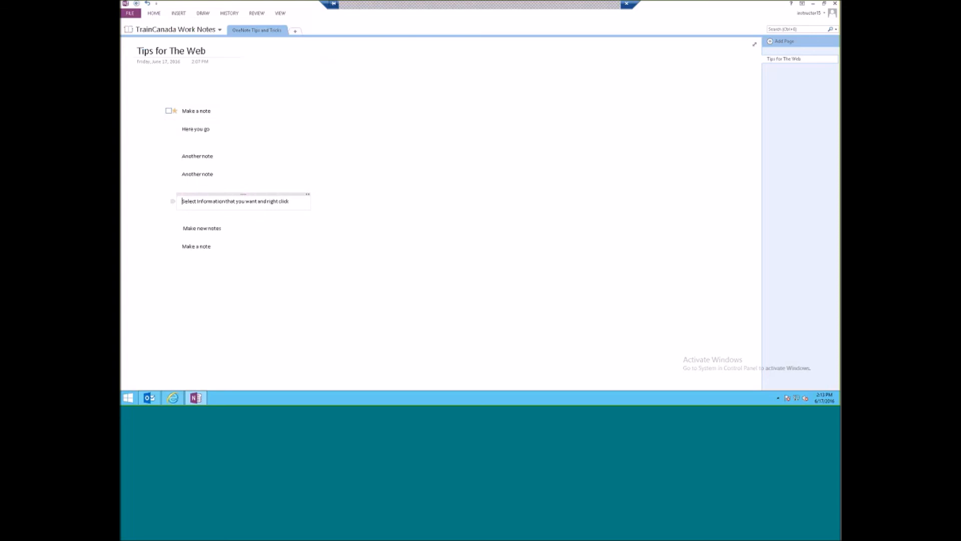
left_click(154, 14)
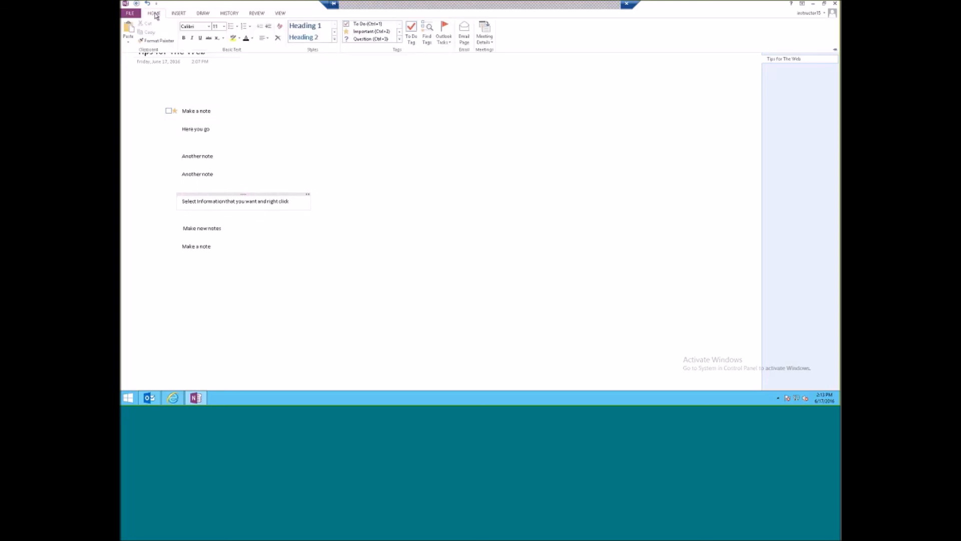
left_click(399, 39)
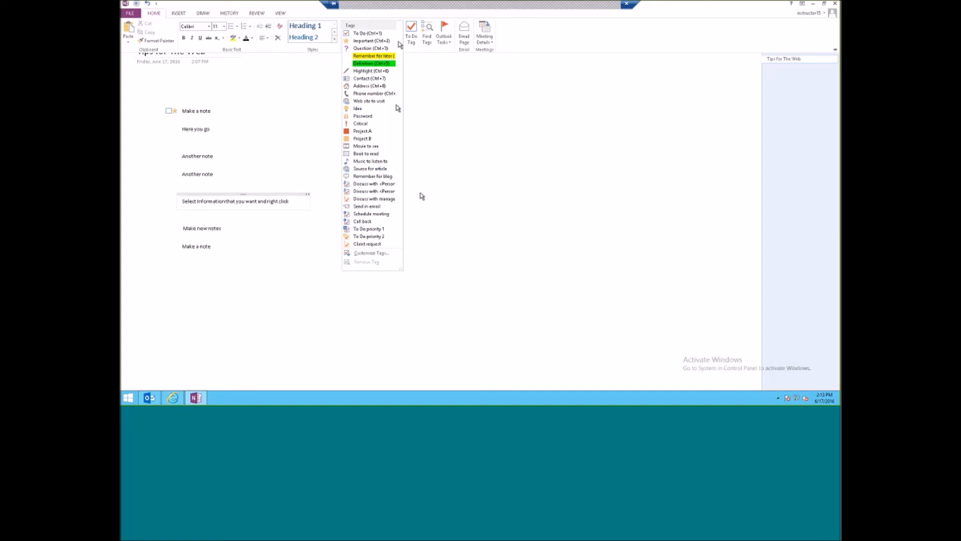
left_click(378, 213)
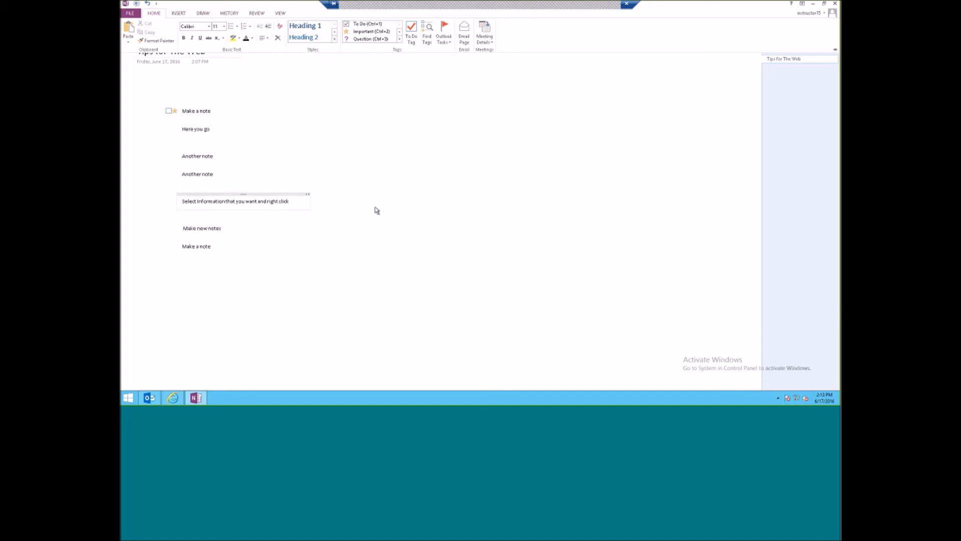
left_click(400, 40)
left_click(373, 41)
- Tag the "Make new notes" note as Question
left_click(230, 232)
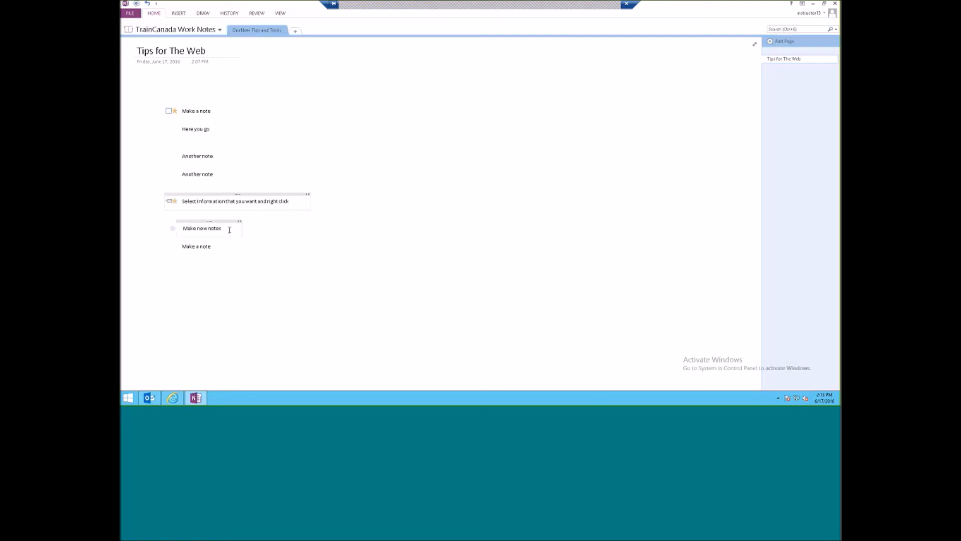
left_click(237, 228)
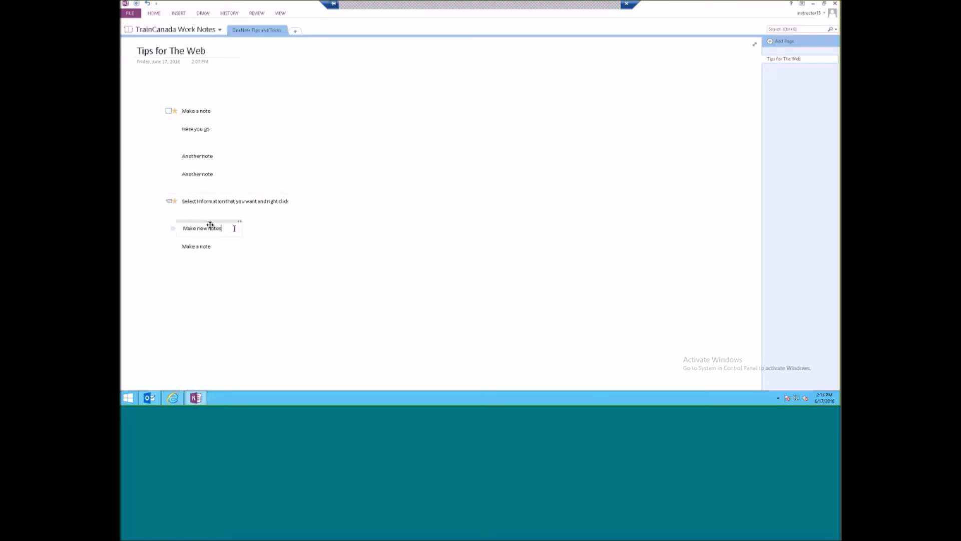
left_click(154, 14)
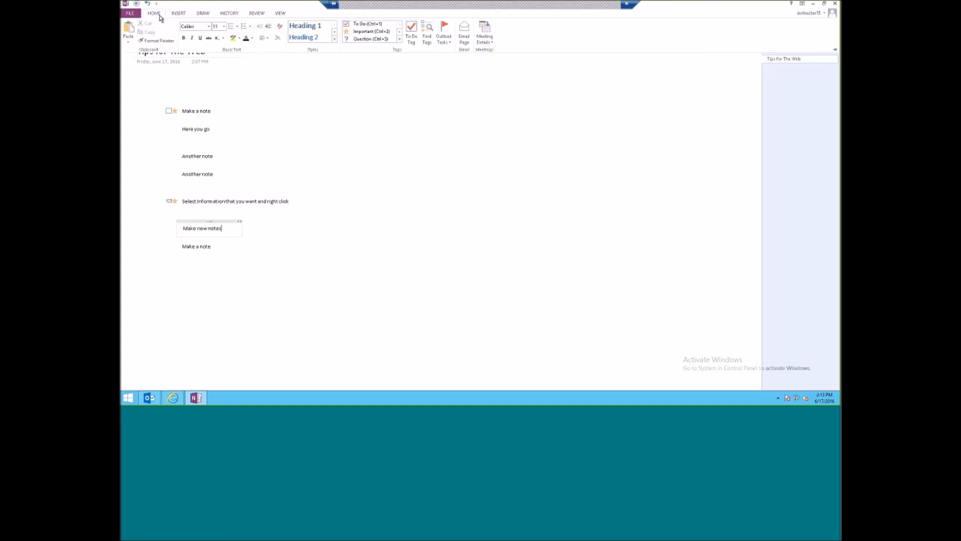
left_click(360, 40)
- Tag the lower "Make a note" entry beneath "Make new notes" as Book to read and To Do
left_click(211, 248)
left_click(157, 15)
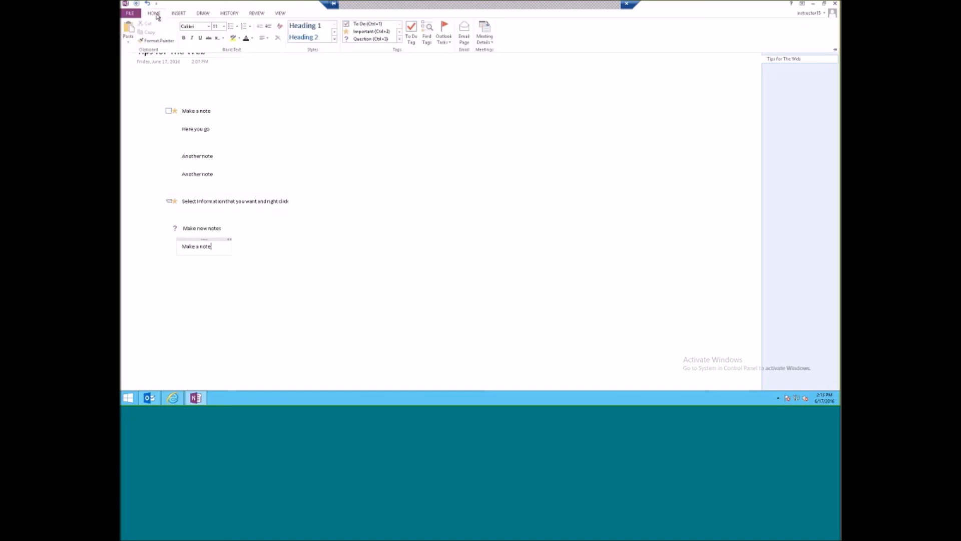
left_click(400, 40)
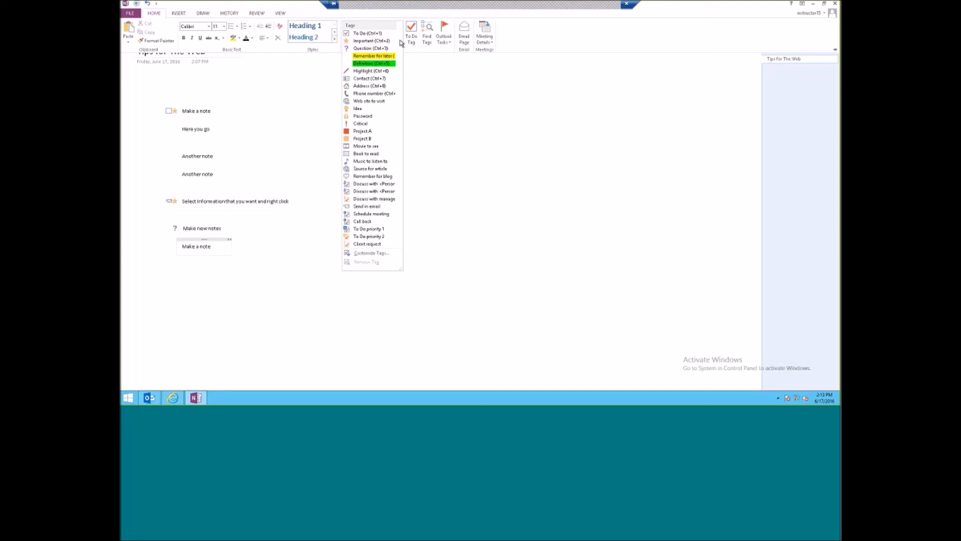
left_click(369, 153)
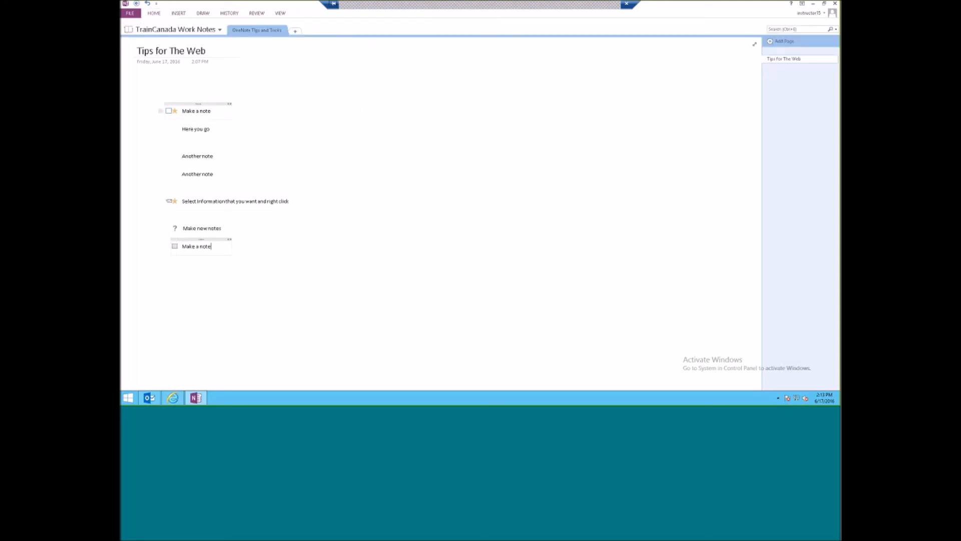
left_click(155, 13)
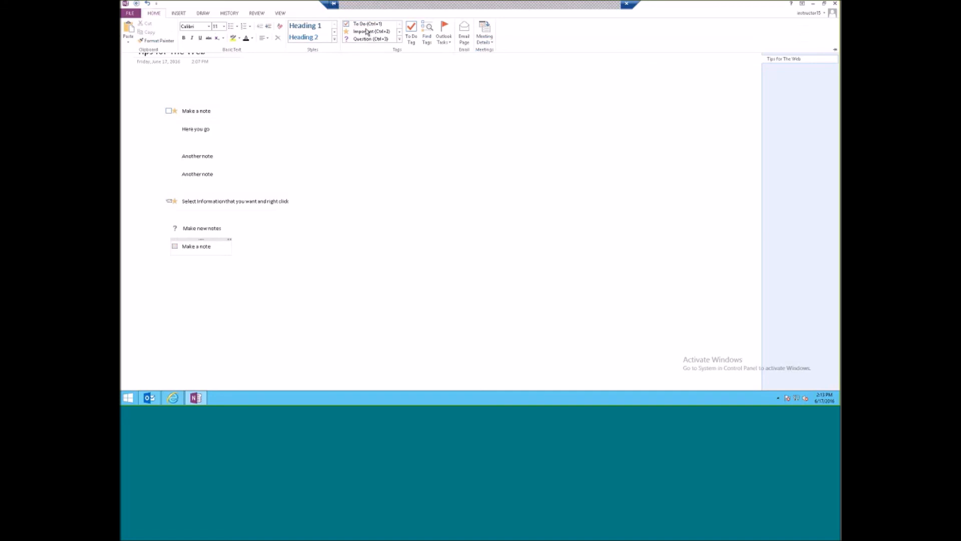
- Tag the "Here you go" note and both "Another note" entries as To Do
left_click(182, 128)
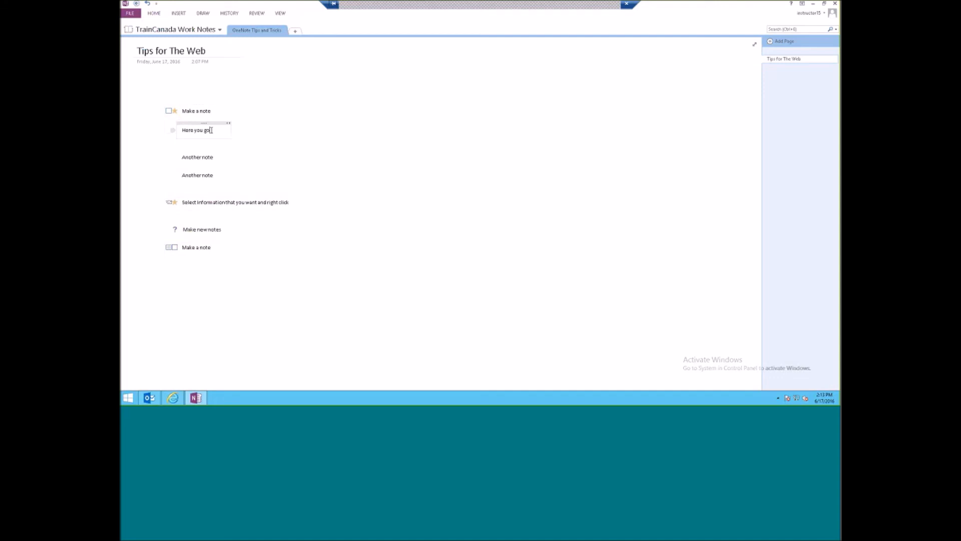
left_click(155, 15)
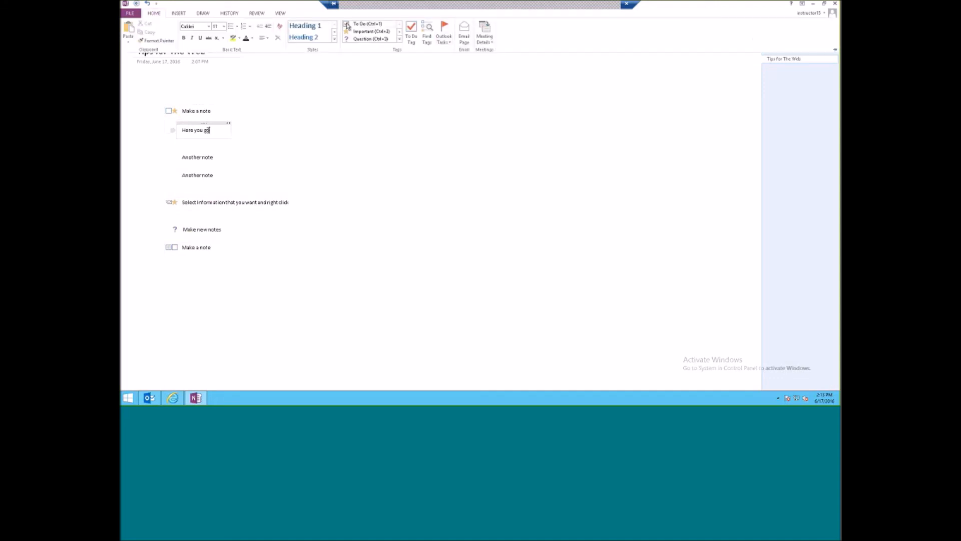
left_click(219, 157)
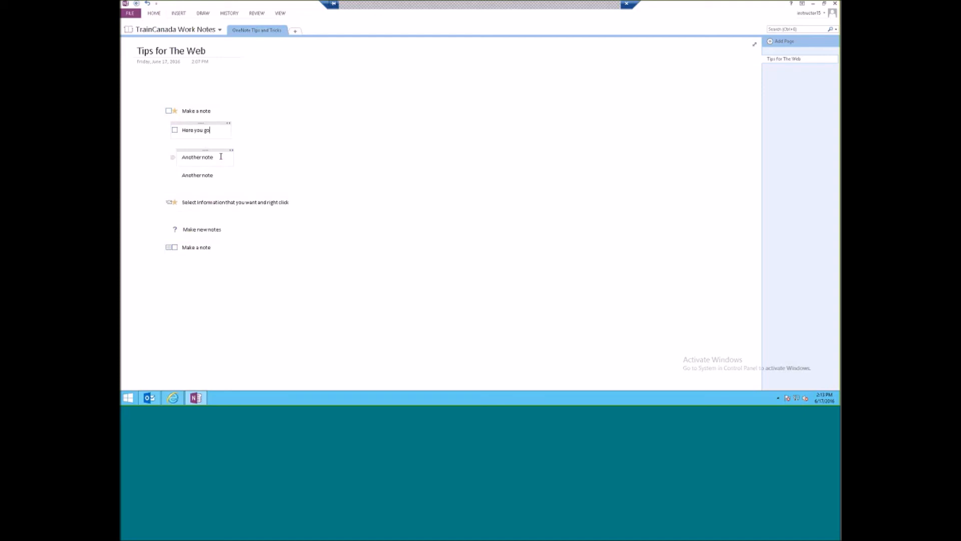
left_click(153, 13)
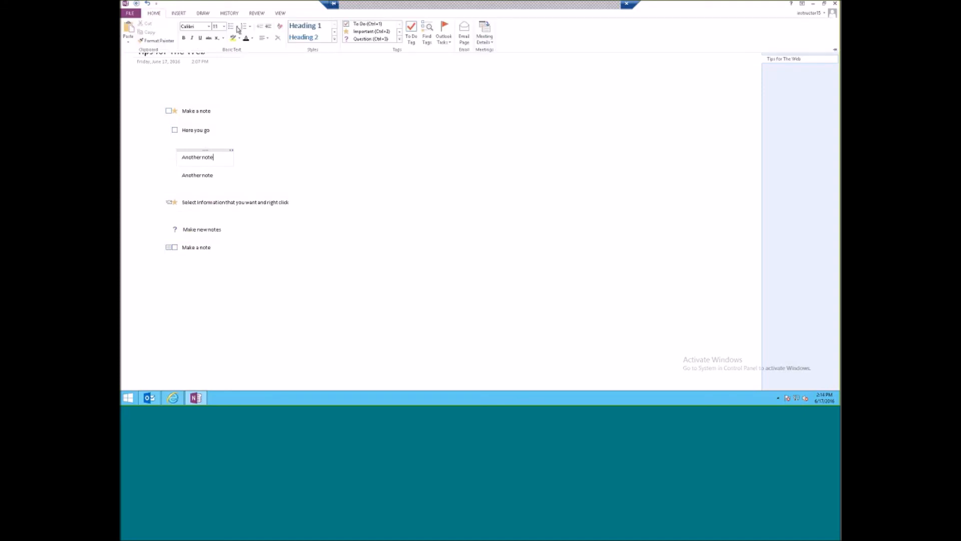
left_click(368, 27)
left_click(215, 175)
left_click(154, 13)
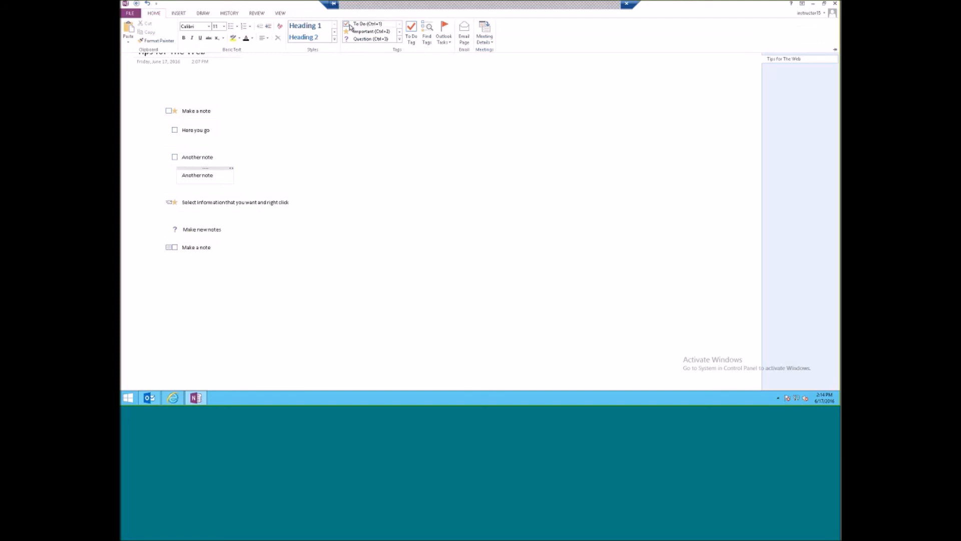
left_click(368, 24)
- List the notebook's tagged notes in the Tags Summary and jump to the note tagged Book to read
left_click(428, 33)
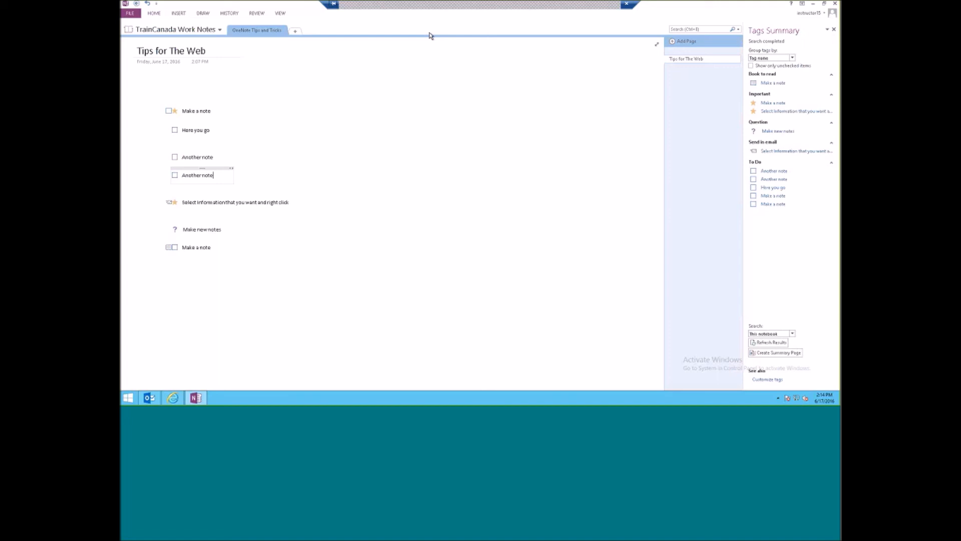
left_click(772, 83)
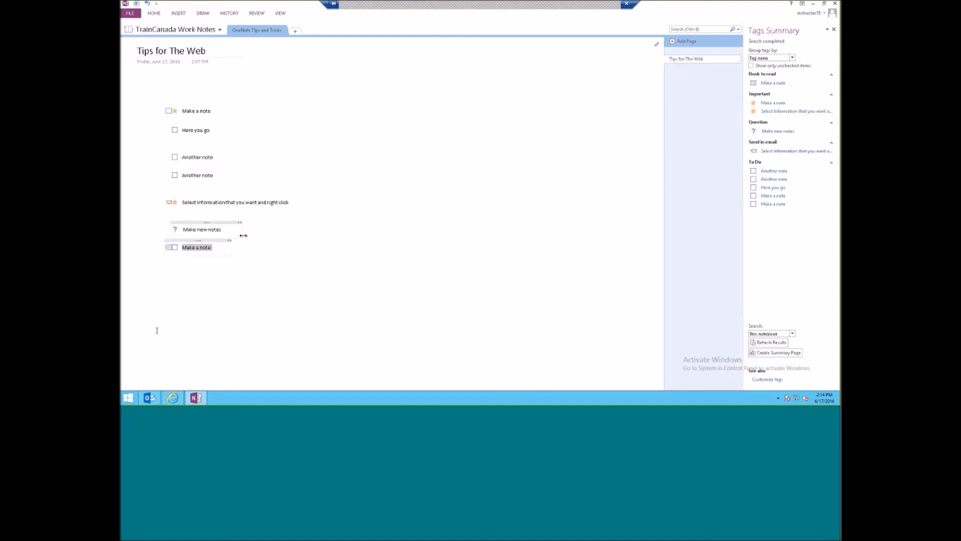
left_click(187, 249)
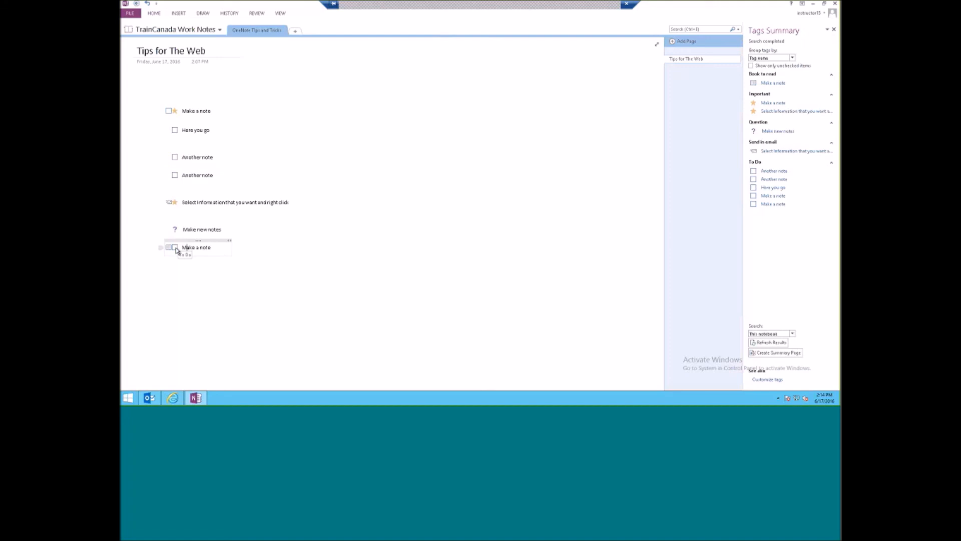
- Check off the To Do boxes of both "Make a note" entries, "Here you go" and the upper "Another note", and close the Tags Summary
left_click(175, 248)
left_click(169, 111)
left_click(175, 130)
left_click(175, 158)
left_click(834, 30)
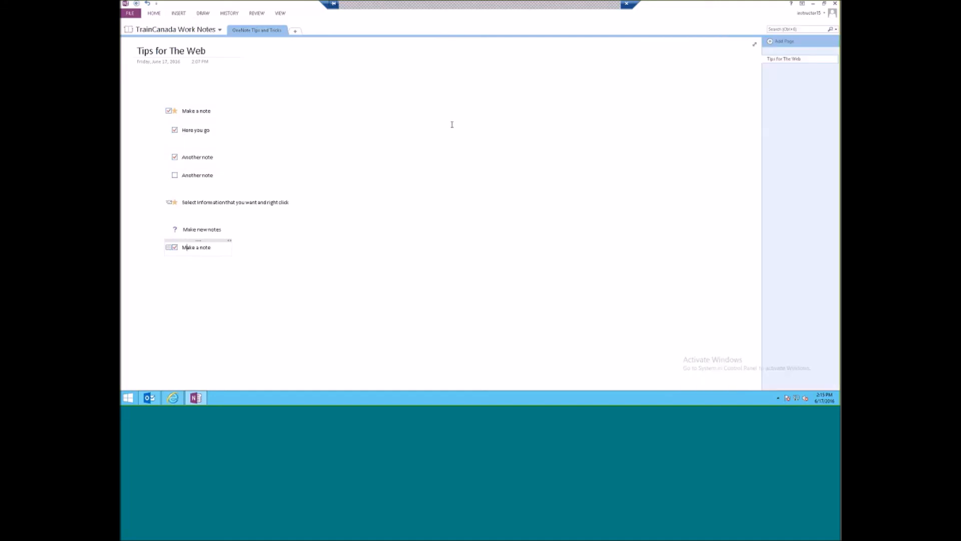
double_click(159, 16)
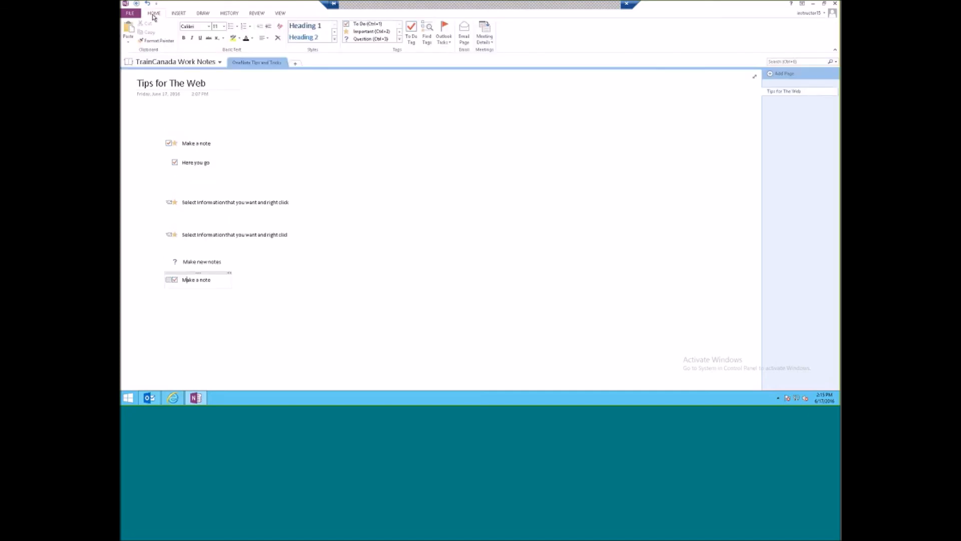
double_click(153, 15)
left_click(154, 15)
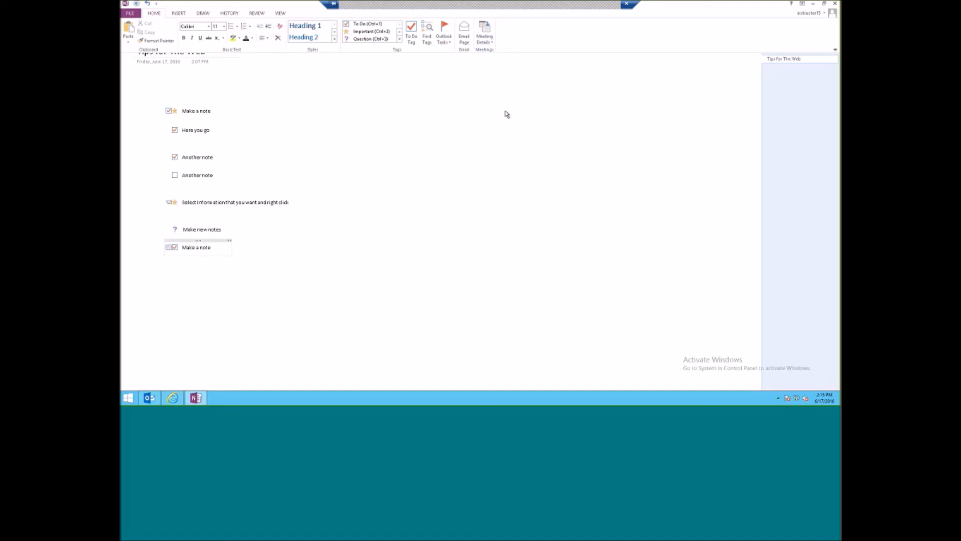
left_click(447, 41)
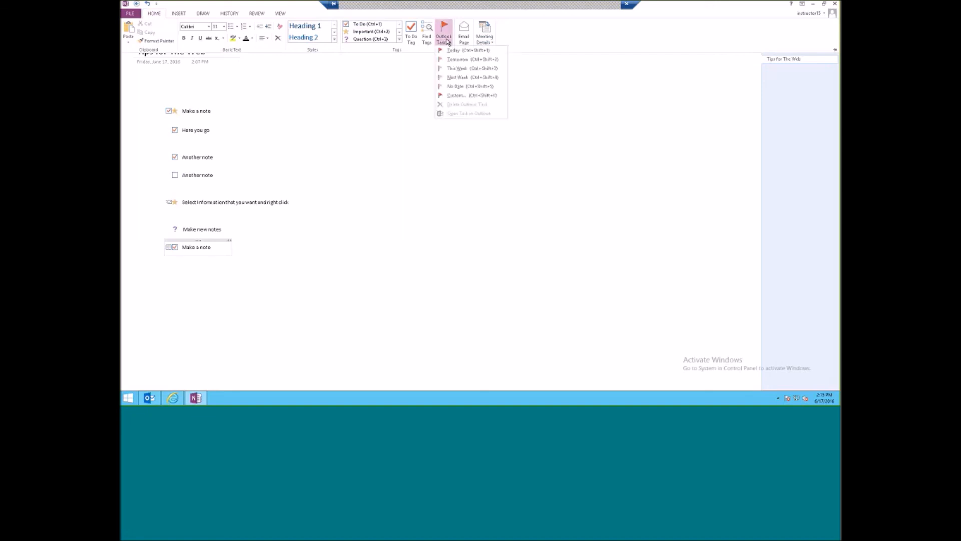
left_click(212, 112)
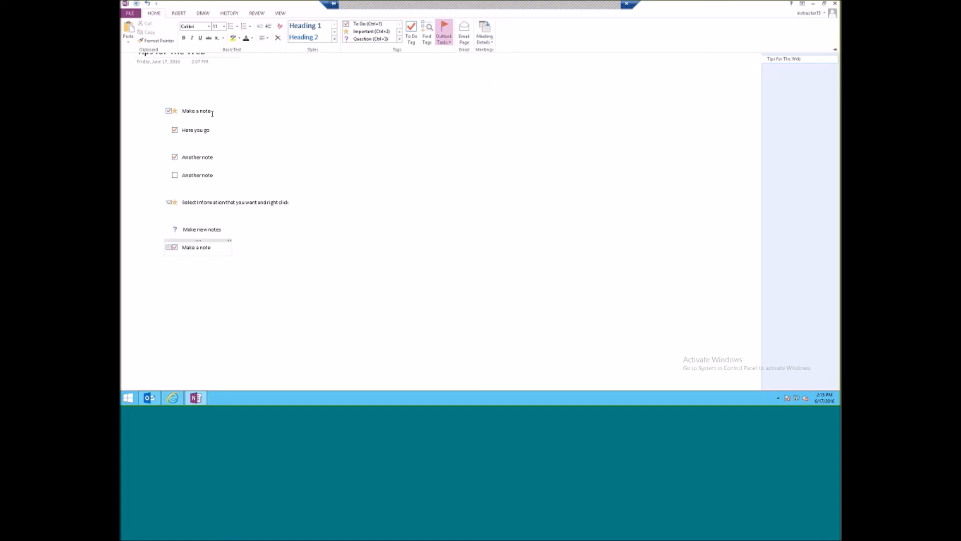
- Flag the top "Make a note" entry as an Outlook task for Tomorrow
left_click(212, 111)
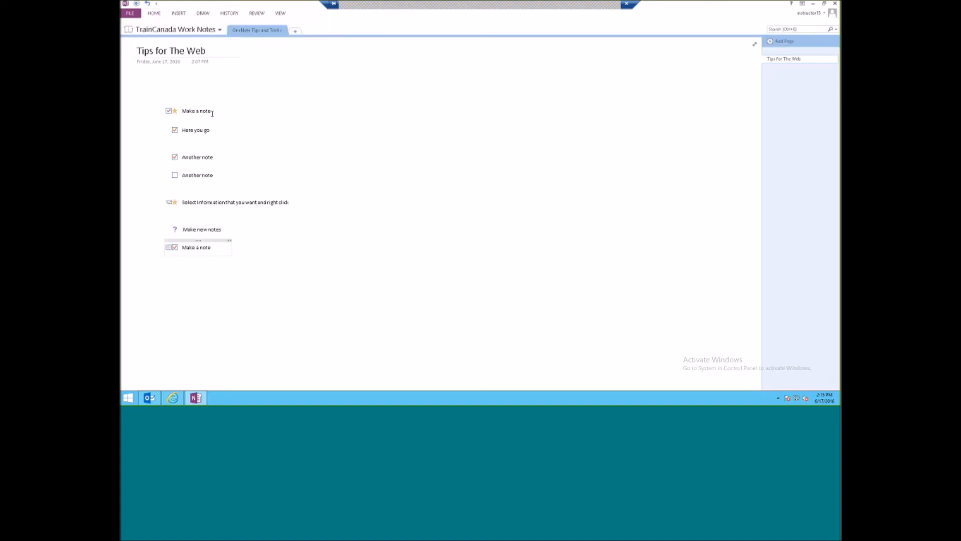
left_click(150, 14)
left_click(444, 36)
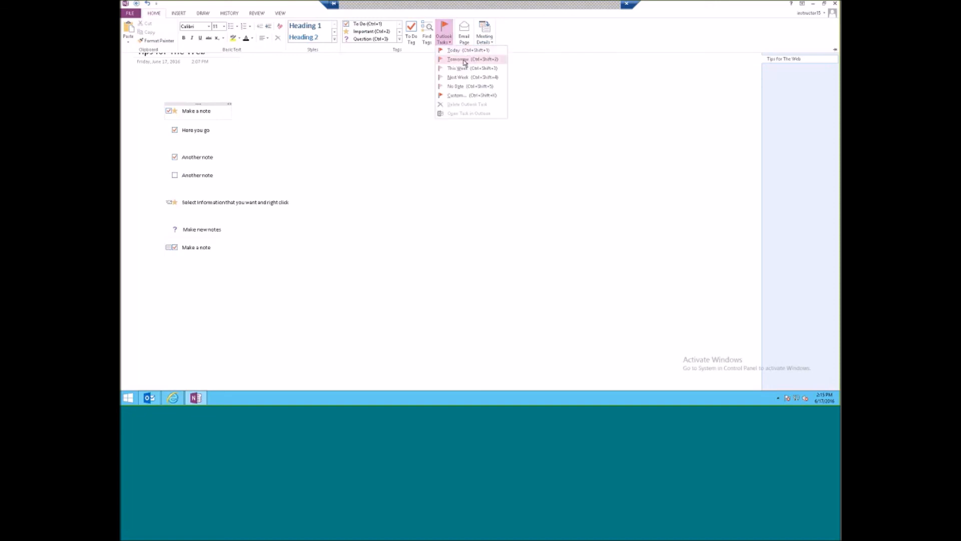
left_click(465, 61)
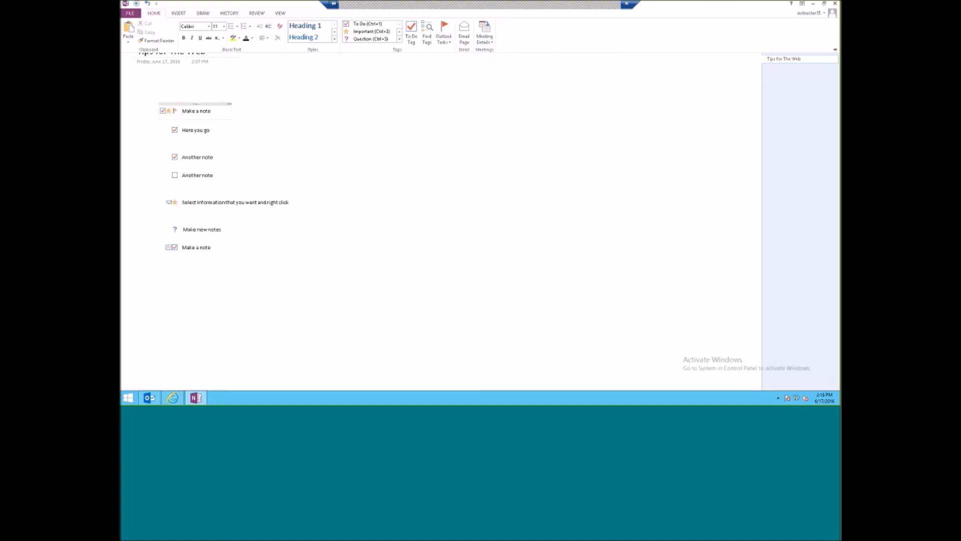
- Flag the "Here you go" note as an Outlook task for This Week
left_click(212, 130)
left_click(162, 15)
left_click(443, 40)
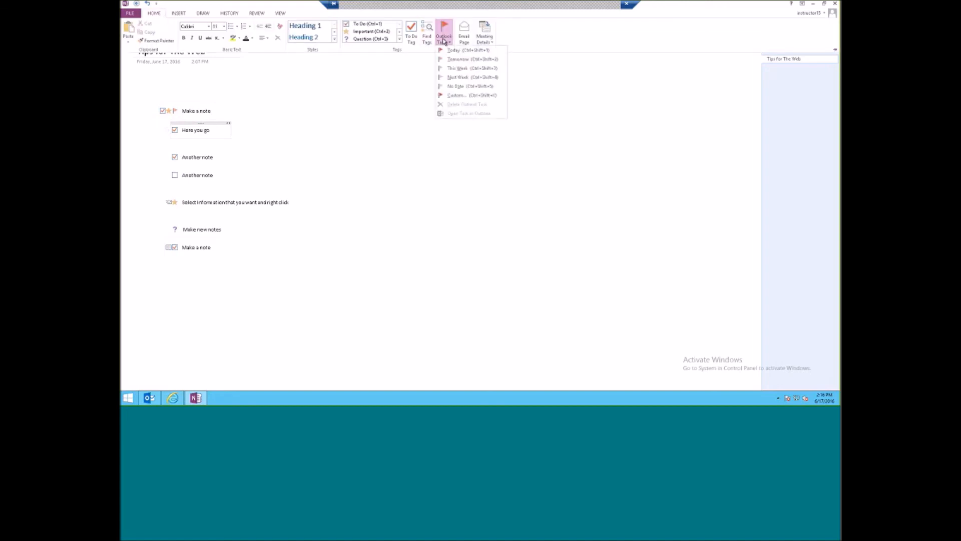
left_click(451, 70)
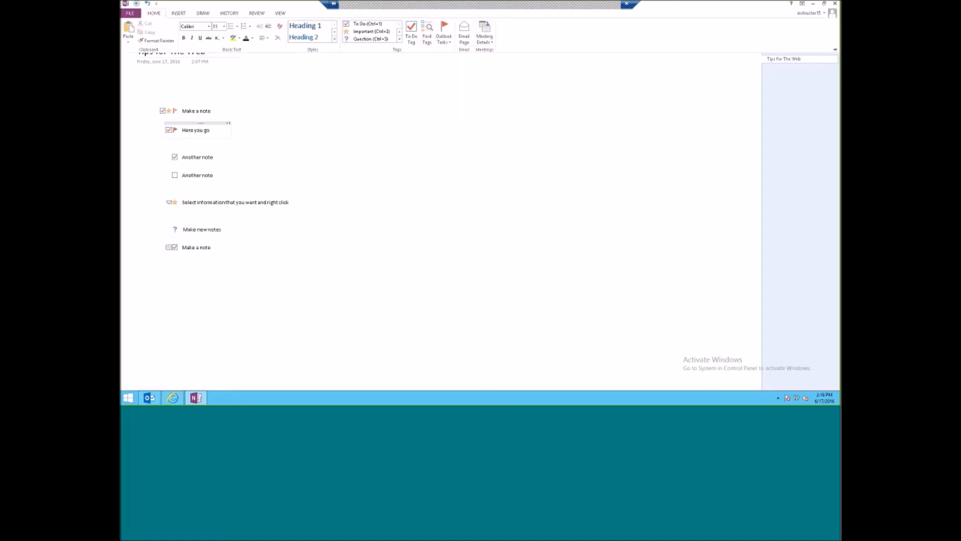
- Flag the upper "Another note" entry as an Outlook task for Today
left_click(205, 163)
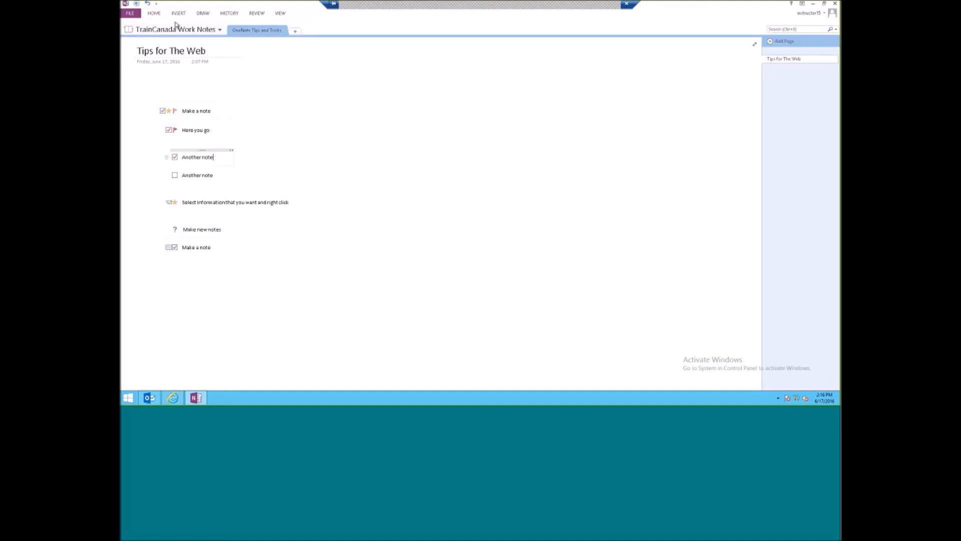
left_click(154, 15)
left_click(444, 35)
left_click(453, 50)
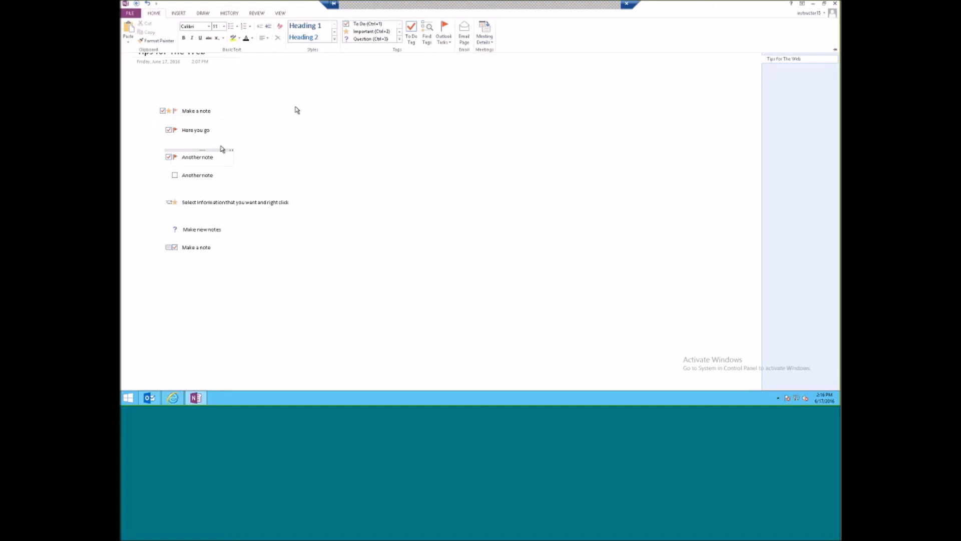
- Flag the lower "Another note" entry as an Outlook task for Tomorrow
left_click(215, 176)
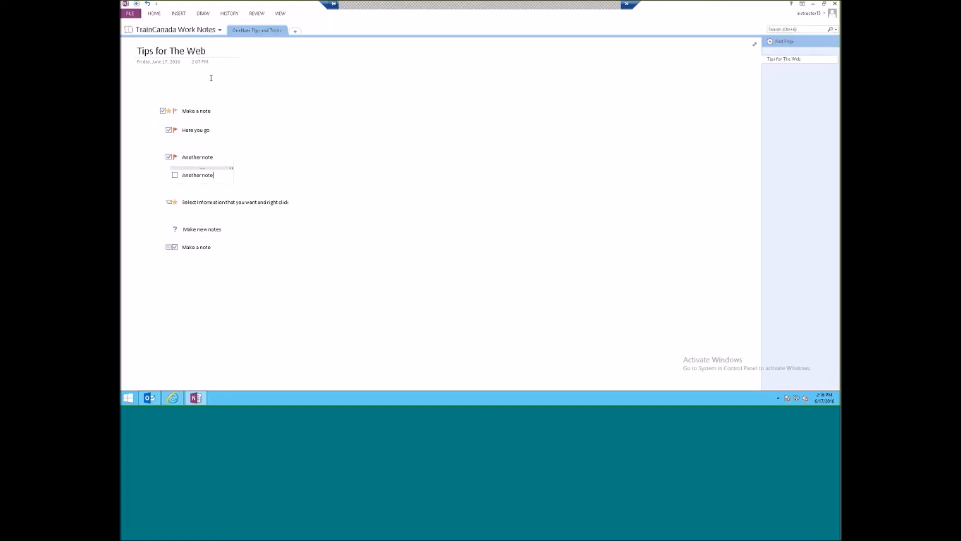
left_click(154, 13)
left_click(445, 41)
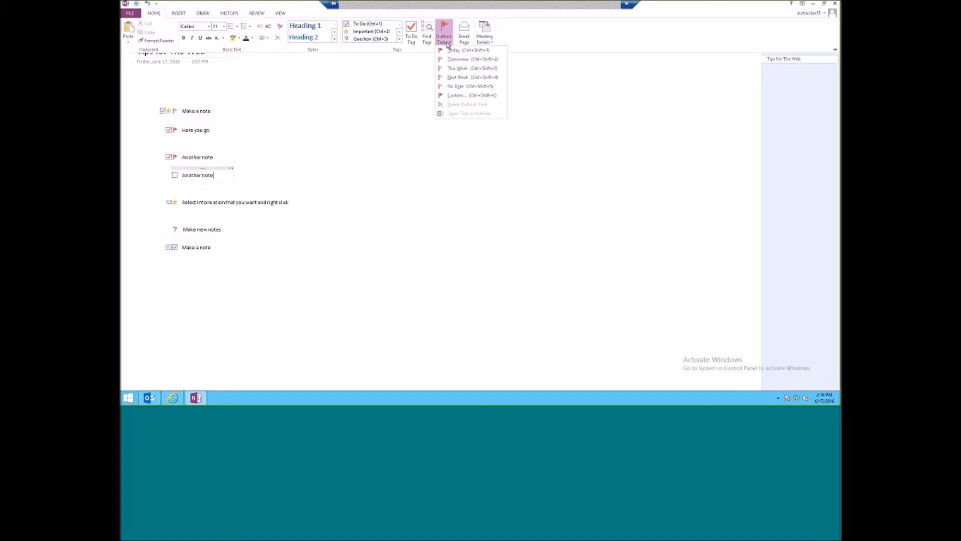
left_click(448, 50)
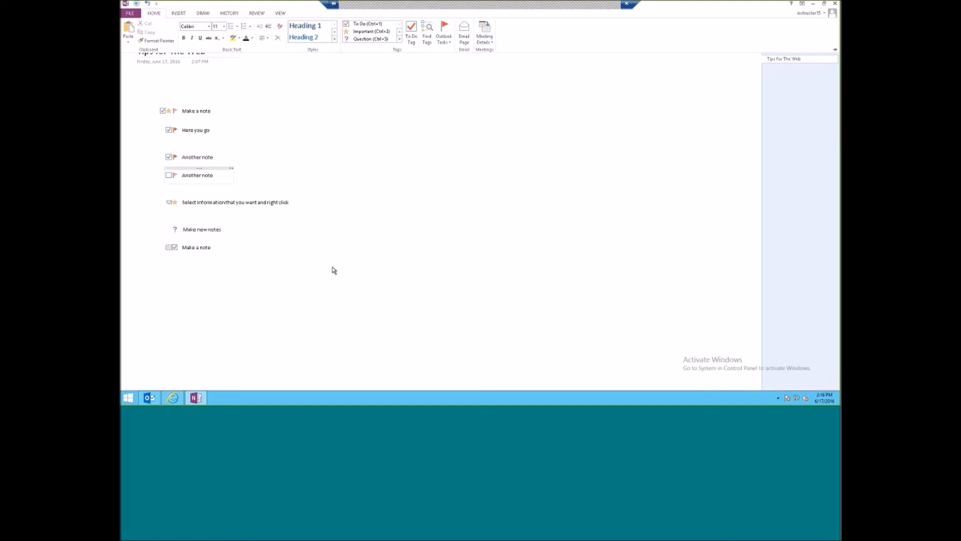
- Switch to Outlook and change the inbox to the Preview view
mouse_move(151, 399)
left_click(150, 399)
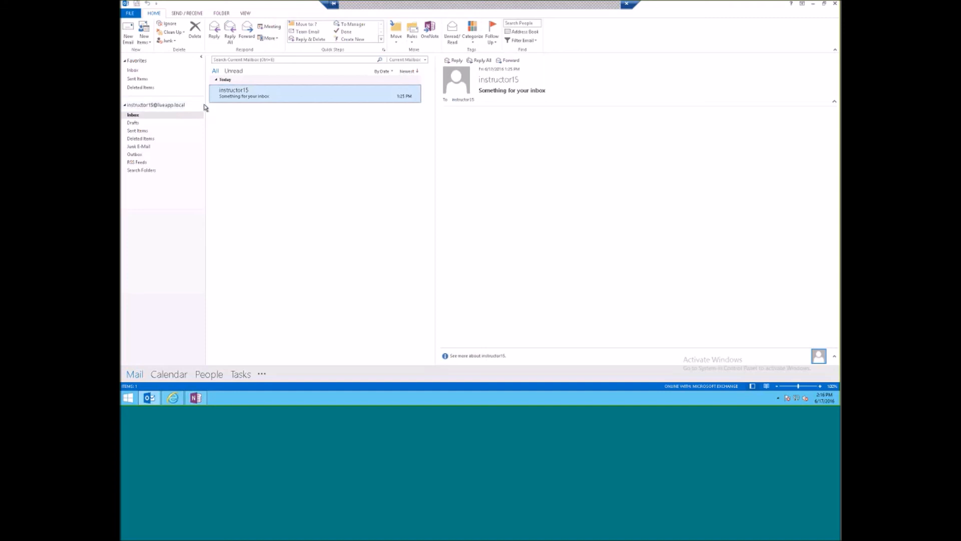
left_click(245, 14)
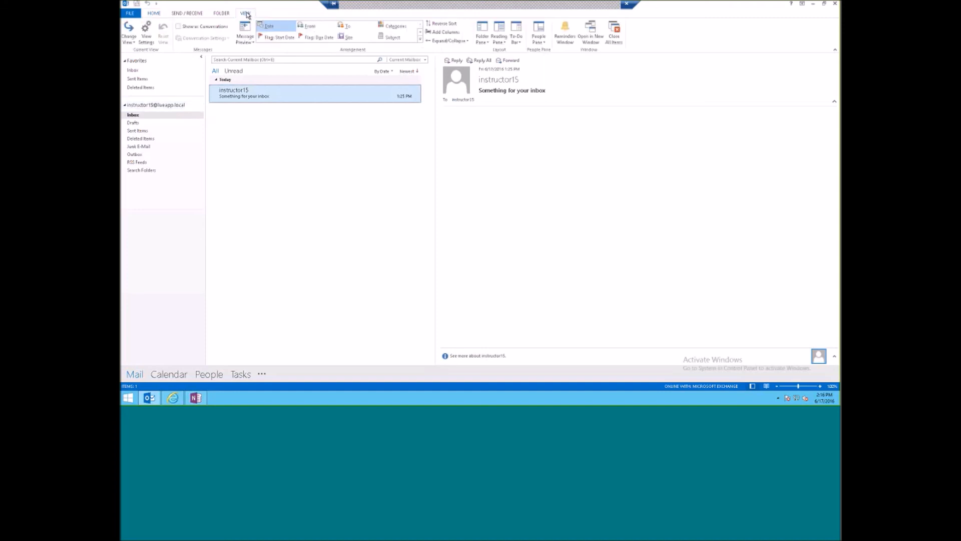
left_click(130, 42)
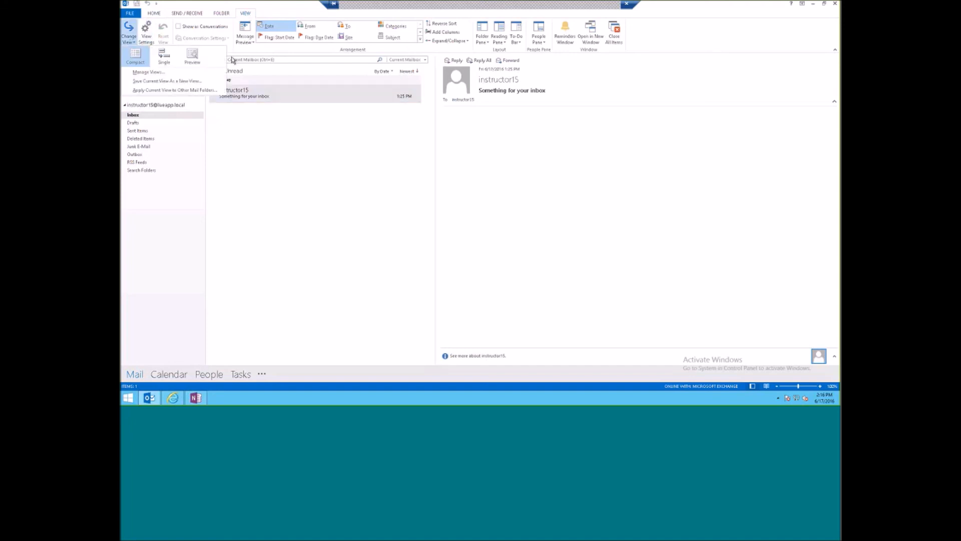
left_click(188, 60)
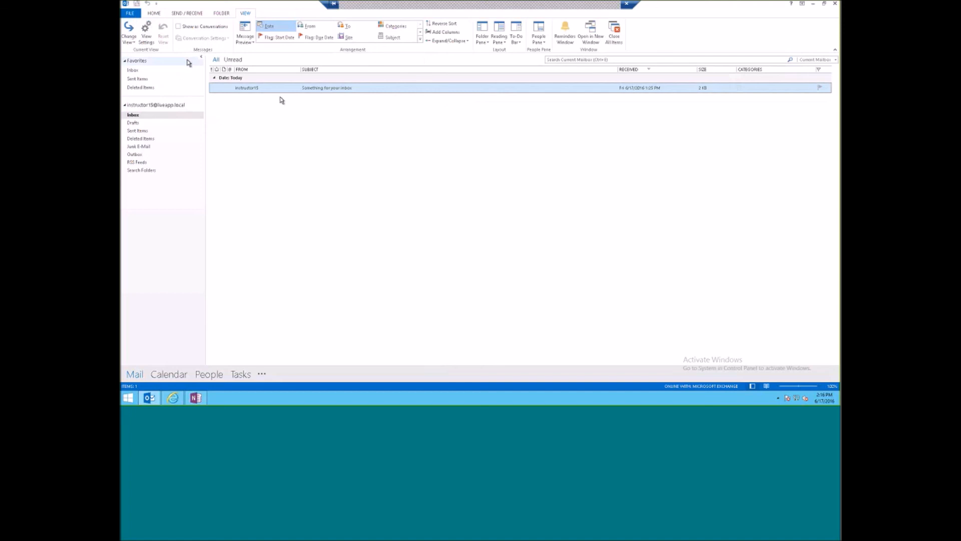
- Show the Calendar and Tasks in the To-Do Bar, and compare the task list with the flagged notes in OneNote
left_click(516, 32)
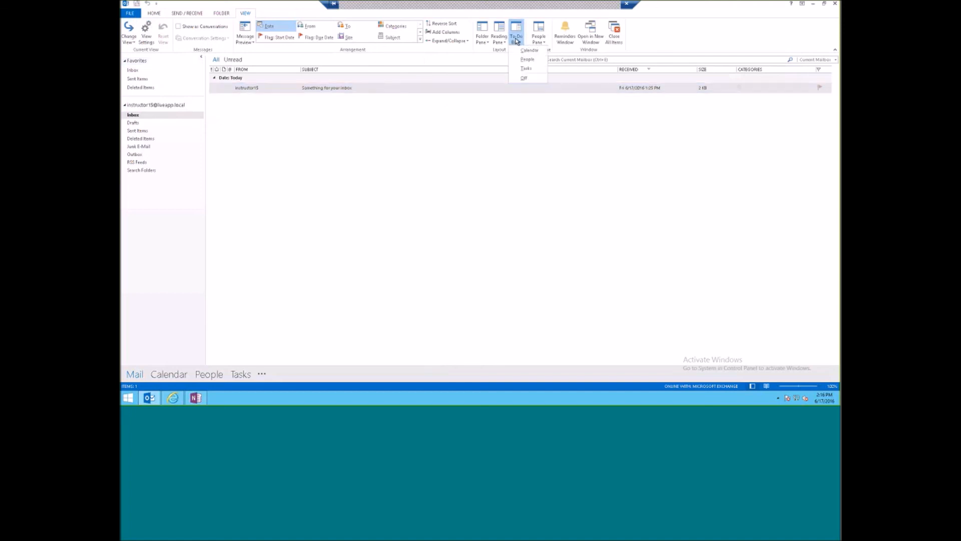
left_click(521, 52)
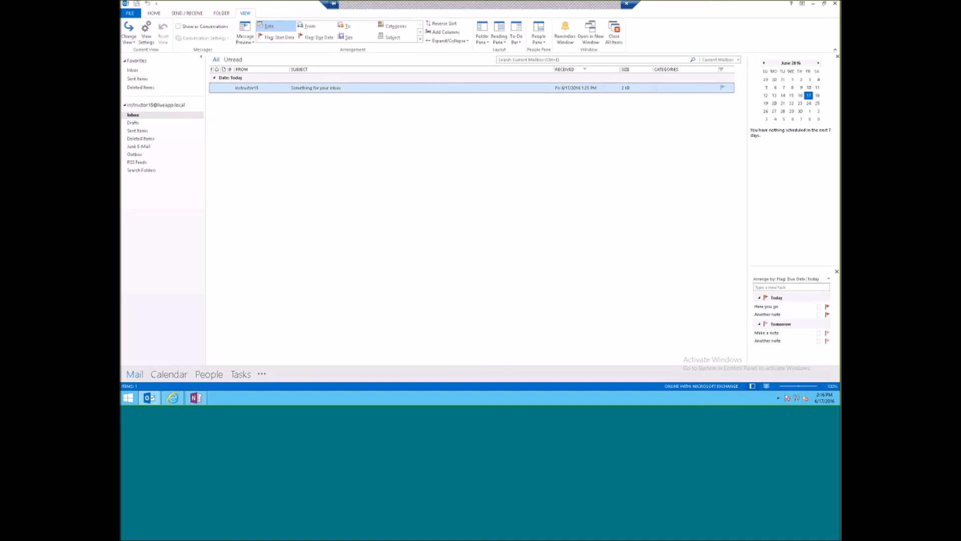
left_click(196, 398)
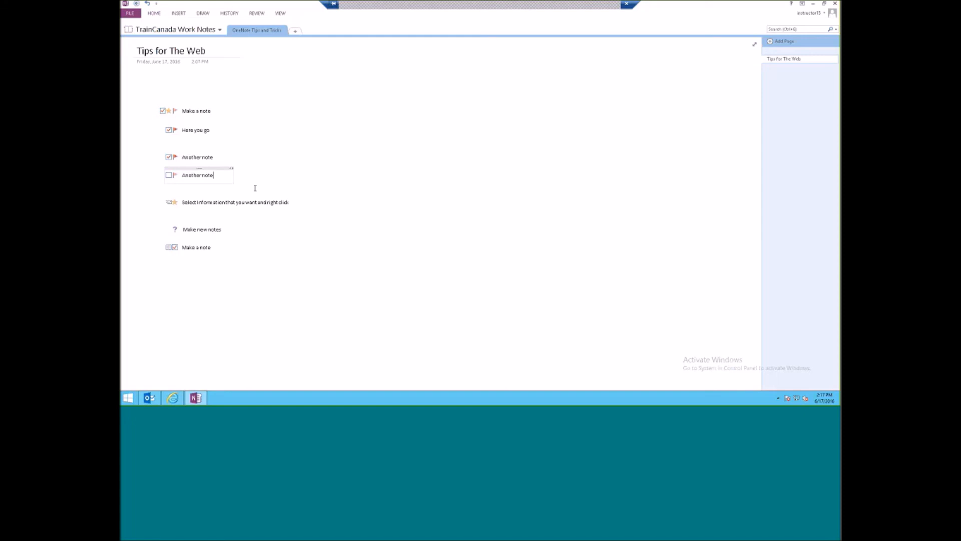
left_click(150, 398)
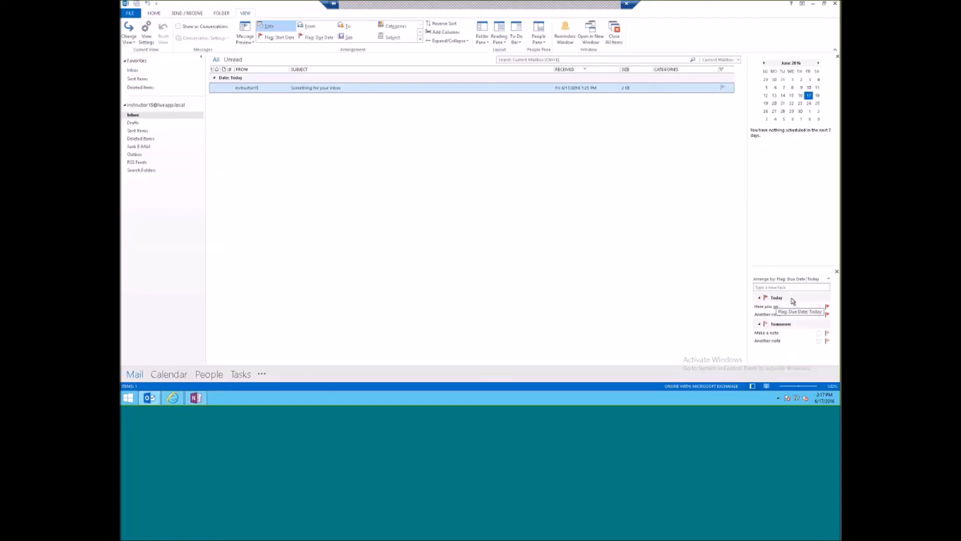
- Mark the "Here you go" task and Tomorrow's "Another note" task complete in Outlook's To-Do Bar
mouse_move(800, 346)
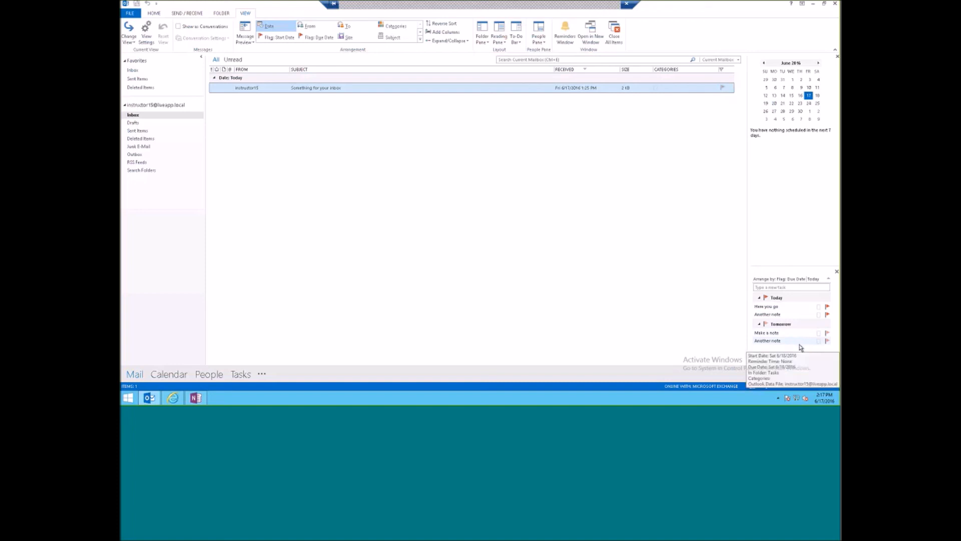
left_click(819, 308)
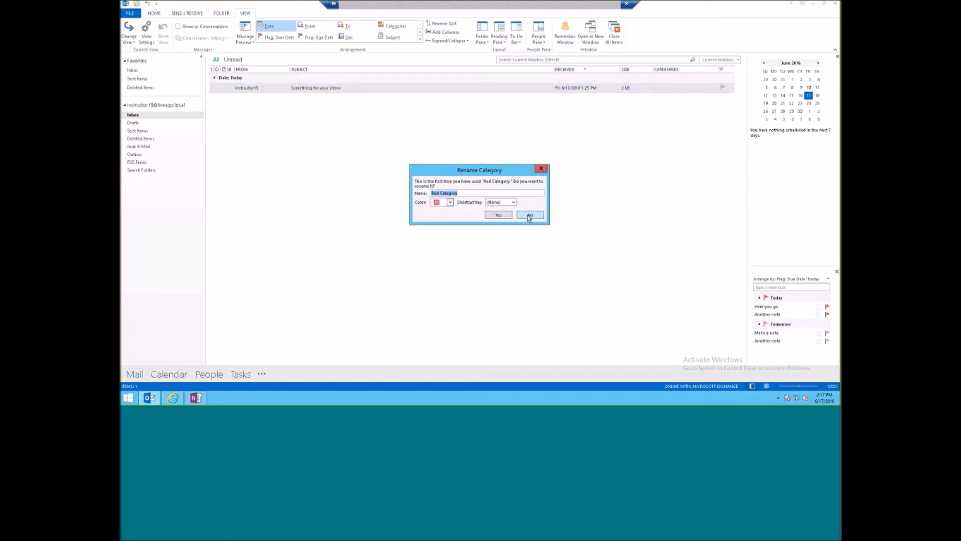
left_click(541, 169)
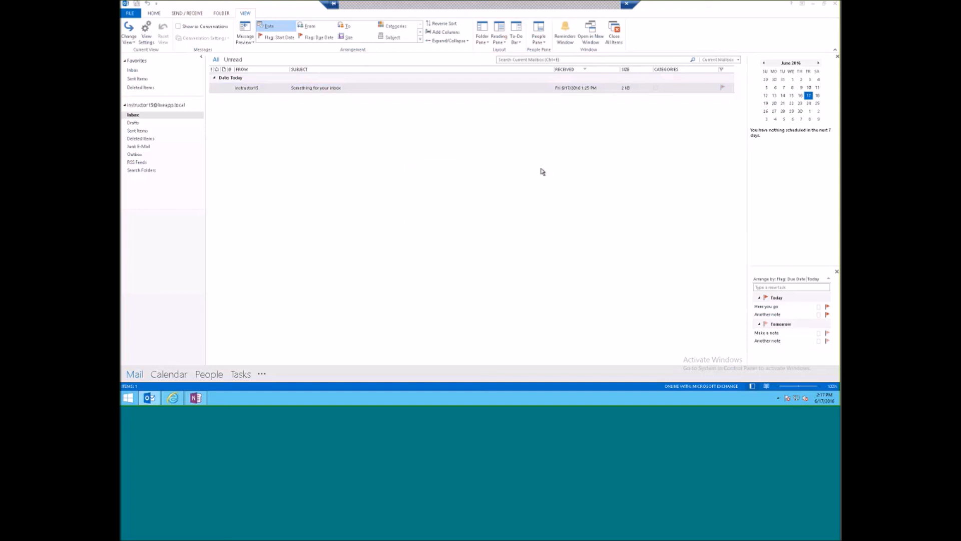
left_click(826, 308)
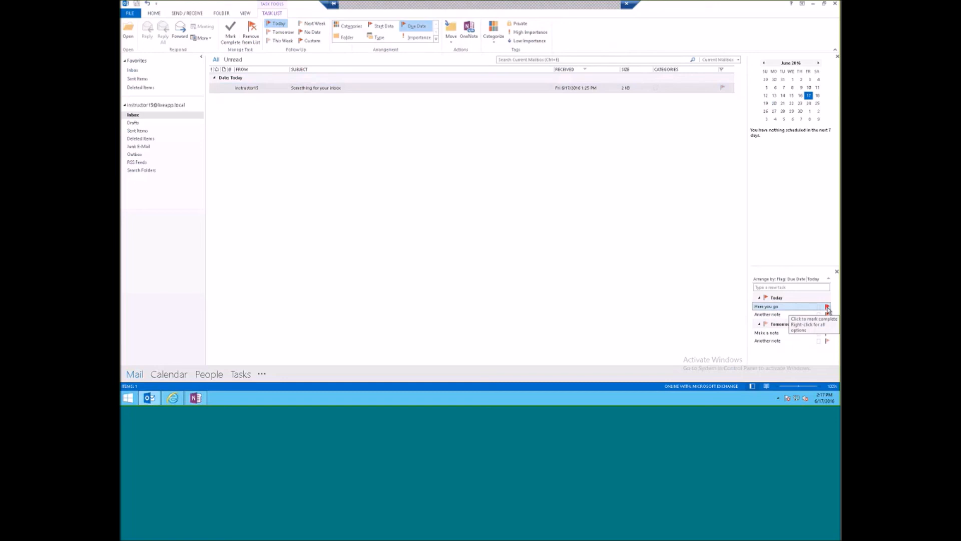
left_click(827, 307)
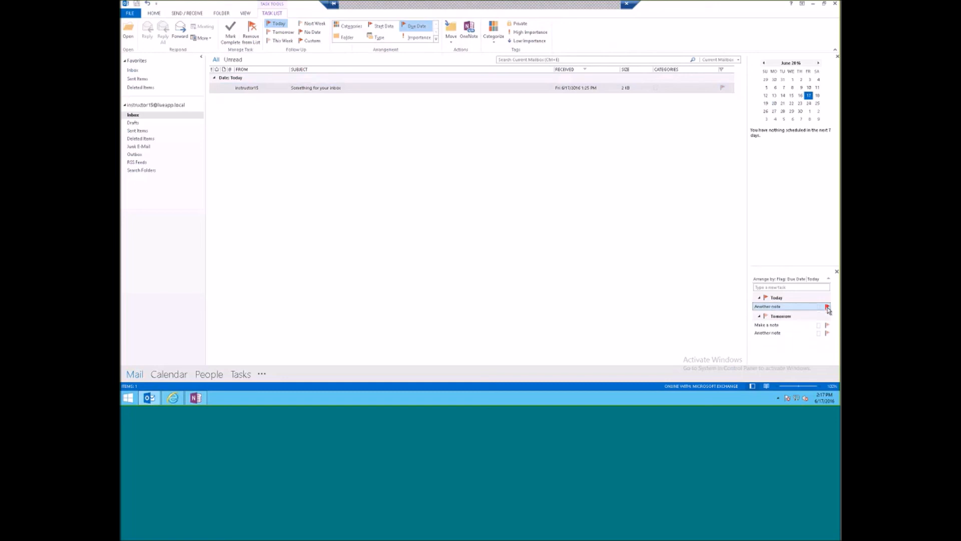
left_click(827, 333)
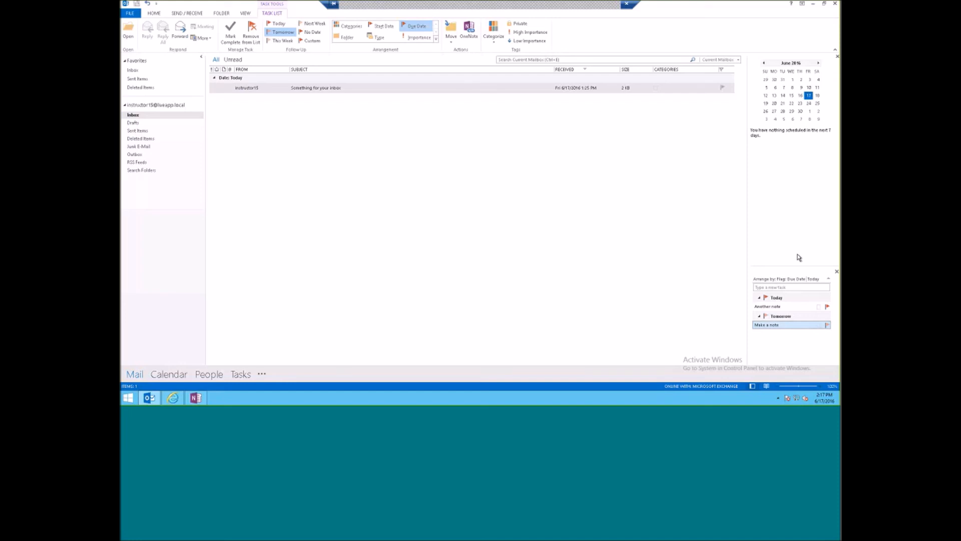
- Switch to OneNote, check the task markers on the notes page, and view today's meetings under Meeting Details
mouse_move(194, 399)
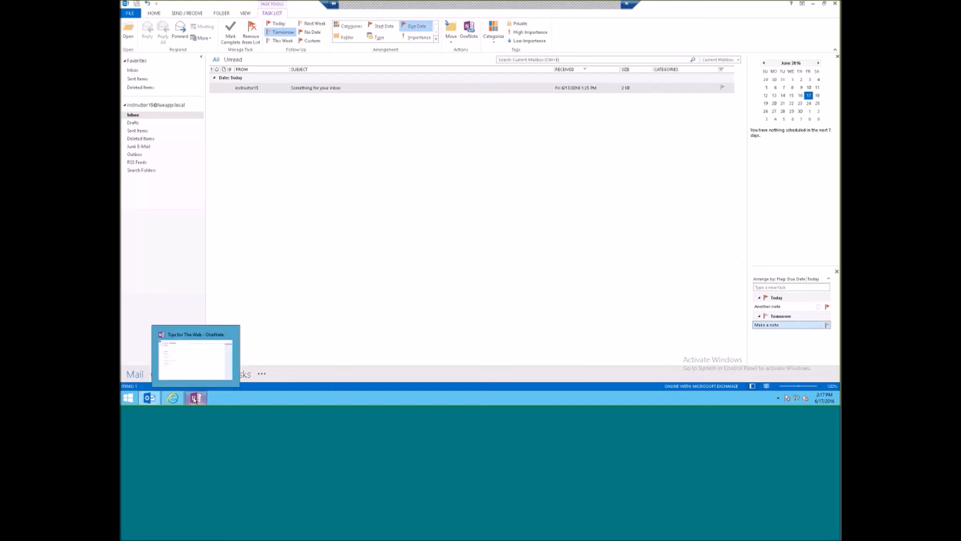
left_click(195, 363)
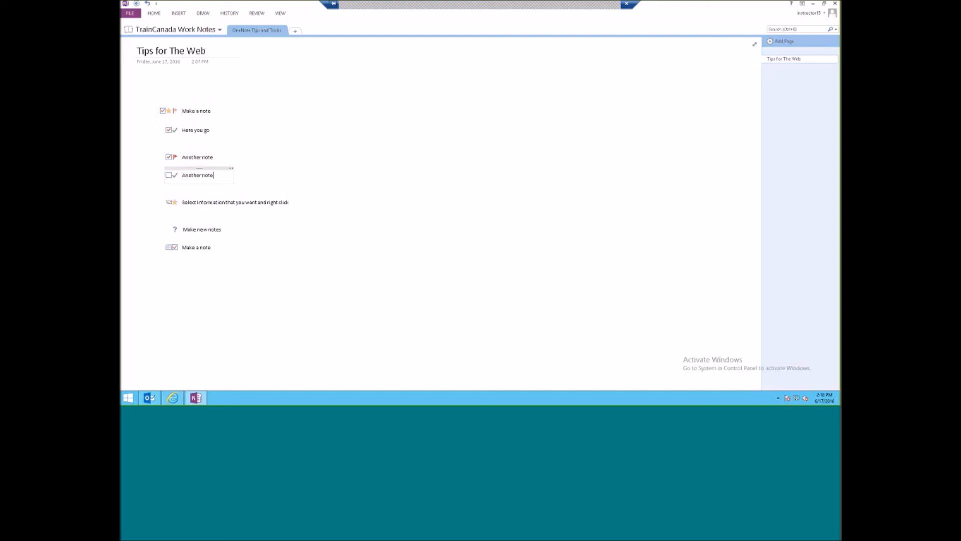
left_click(154, 13)
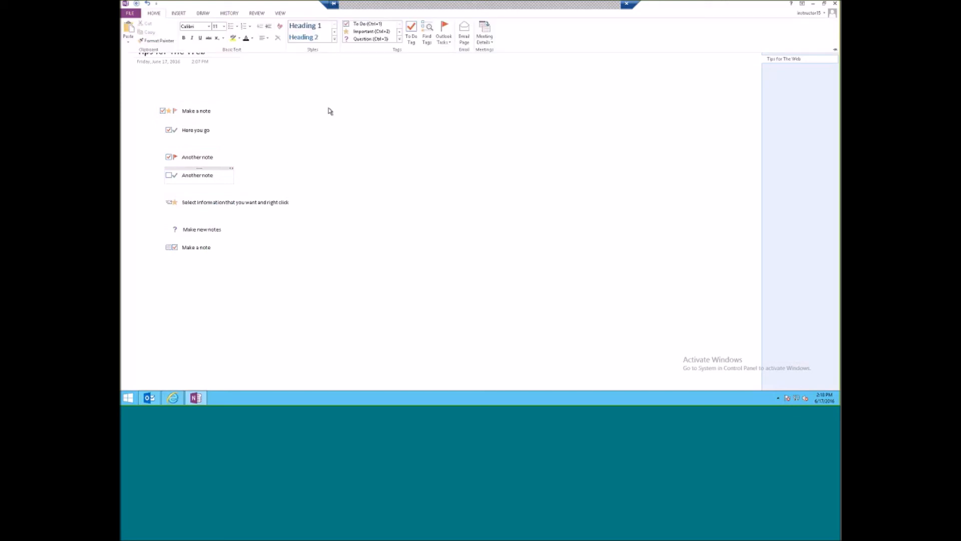
left_click(488, 42)
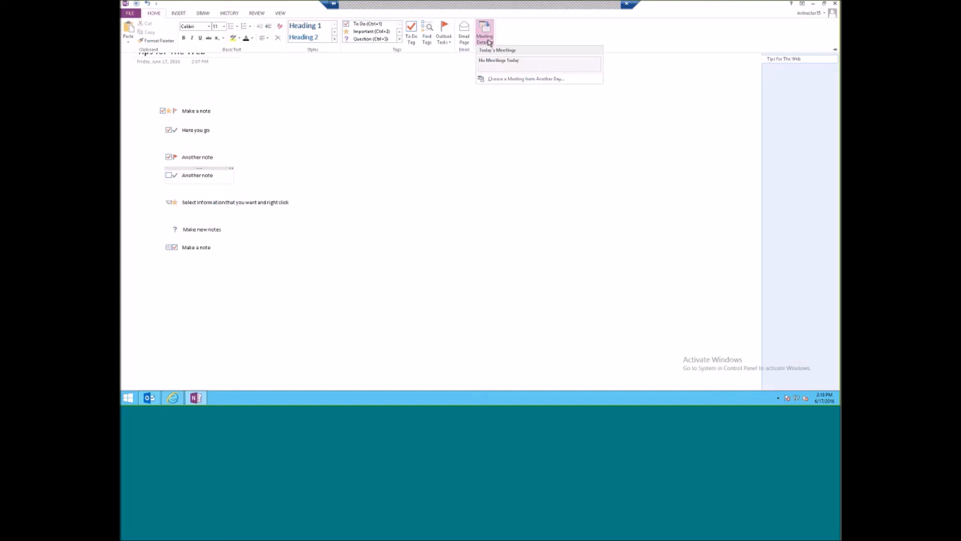
left_click(159, 322)
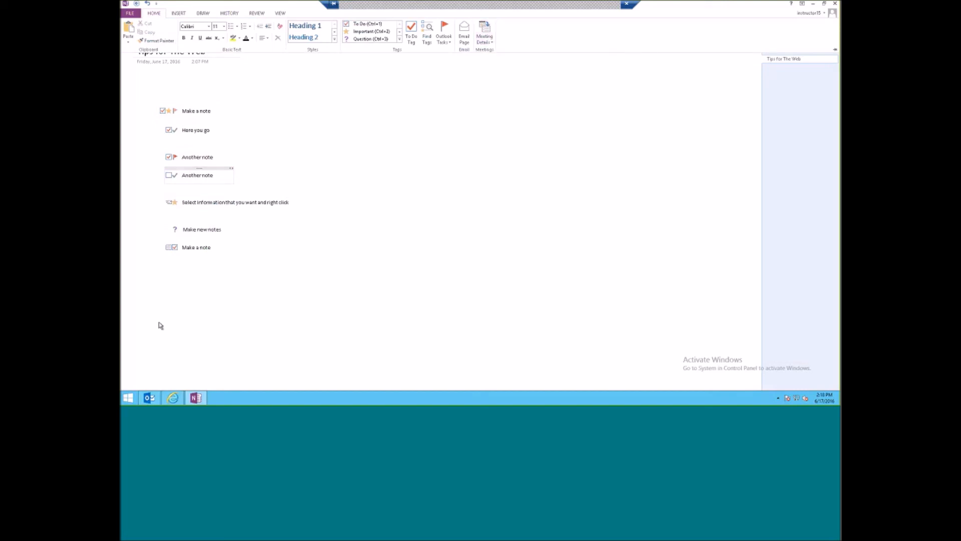
left_click(149, 398)
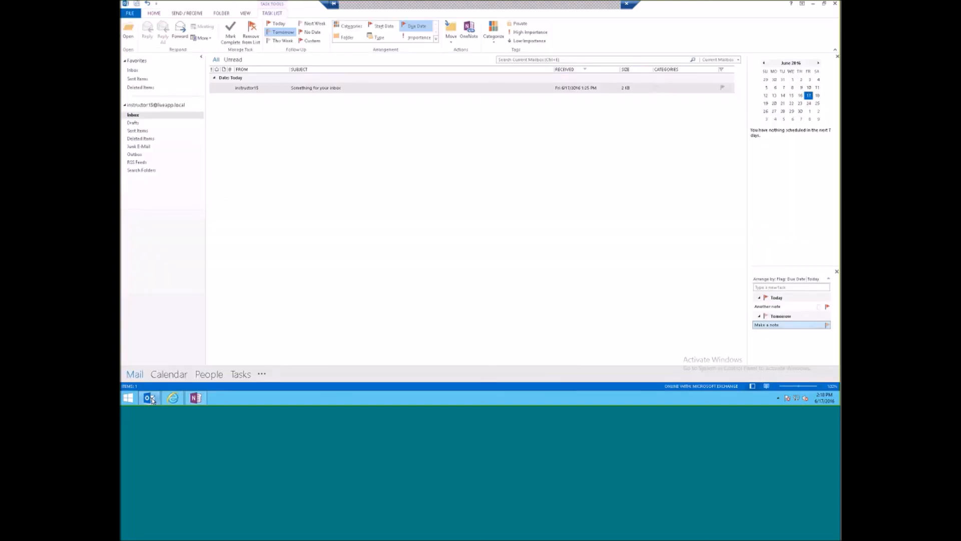
left_click(164, 378)
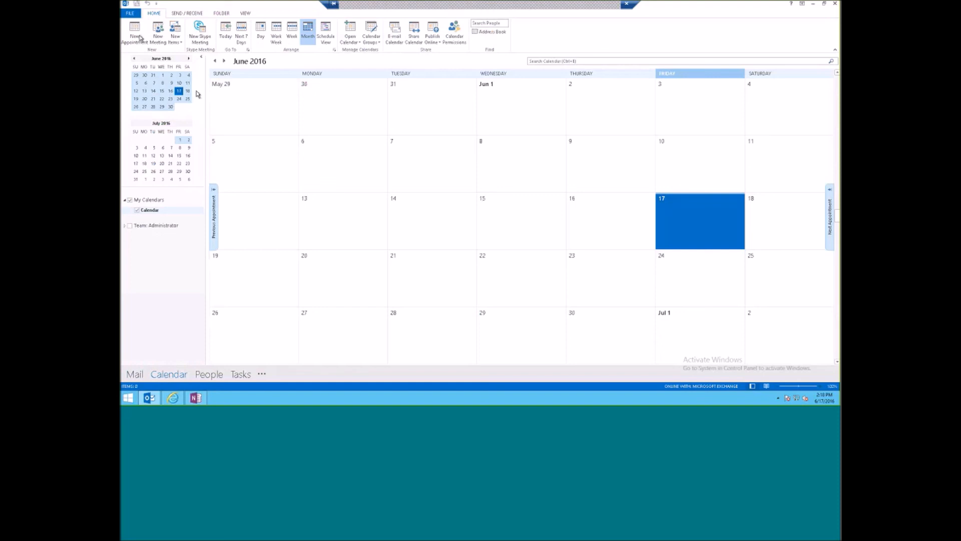
left_click(157, 35)
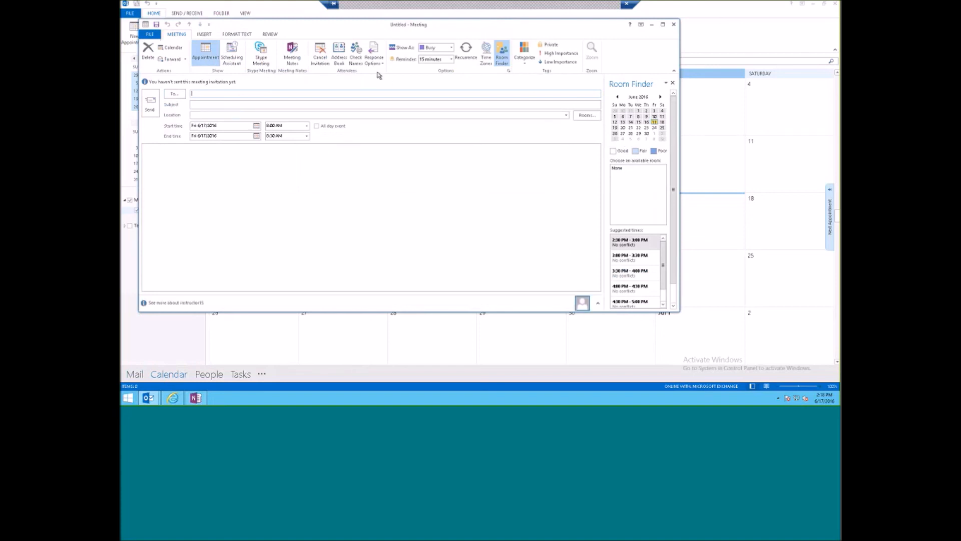
type("Student15")
key("Tab")
type("a")
type("St")
type("udent")
type(" 16")
type("Classroo")
type("m A")
- Resolve the recipient and send the meeting request without changing its time, dismissing the meeting reminder
left_click(243, 170)
right_click(208, 95)
left_click(228, 99)
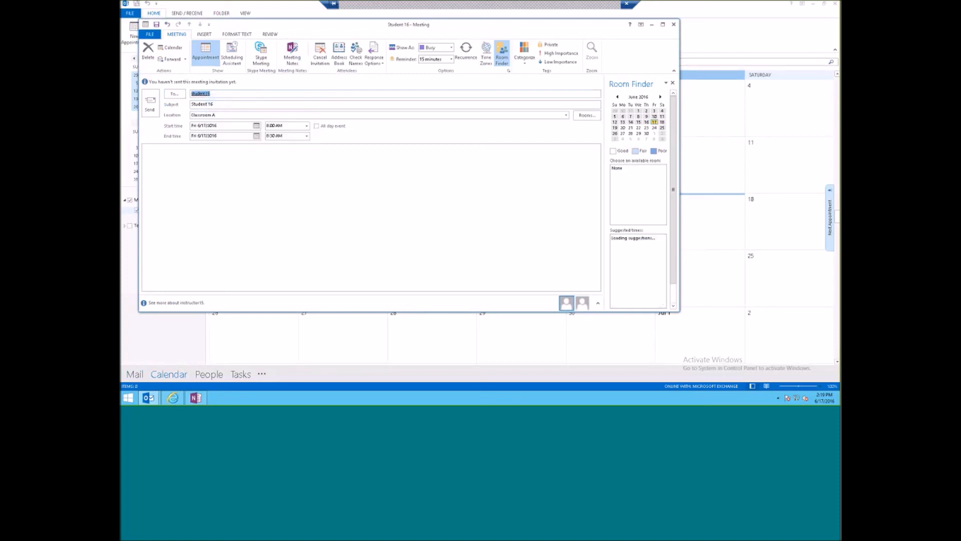
left_click(148, 102)
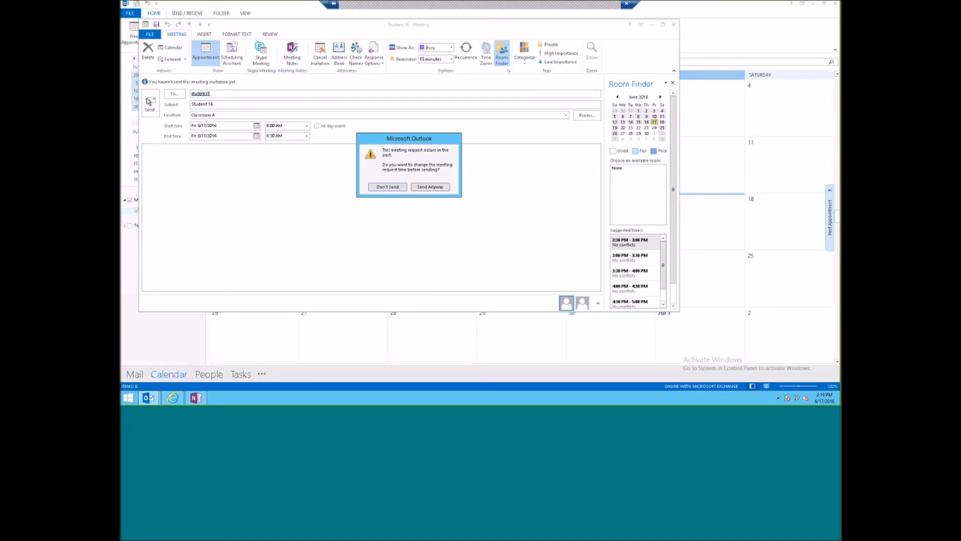
left_click(437, 190)
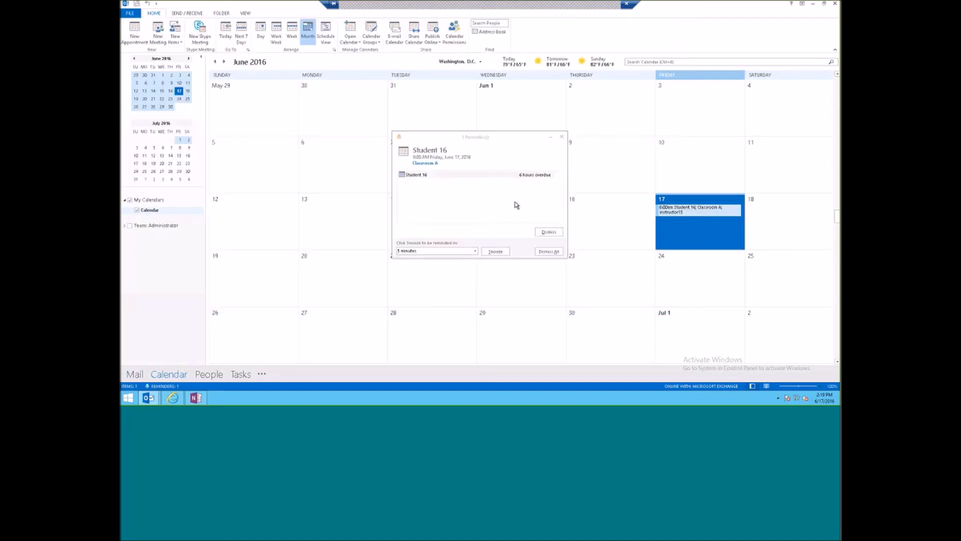
left_click(545, 233)
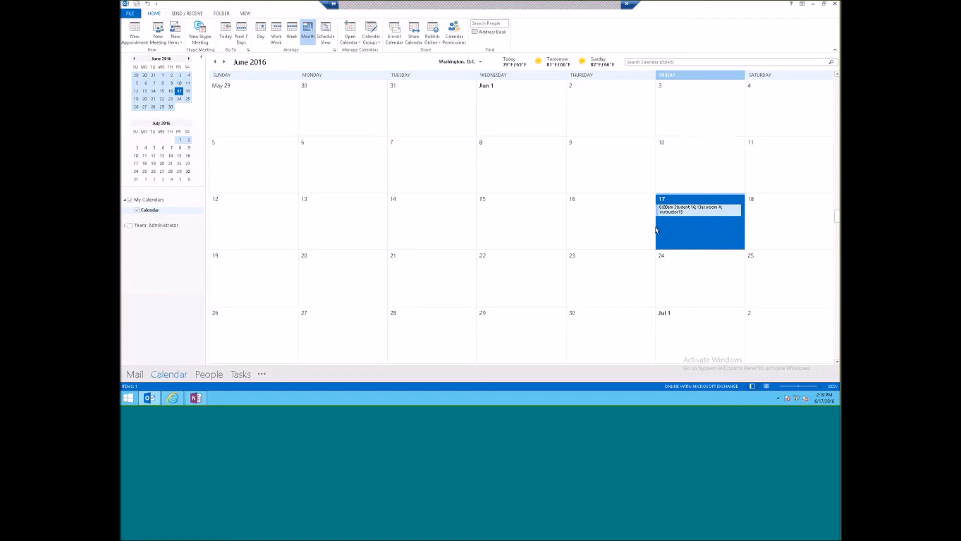
- Switch to OneNote and check today's meetings list for the meeting just sent
left_click(195, 398)
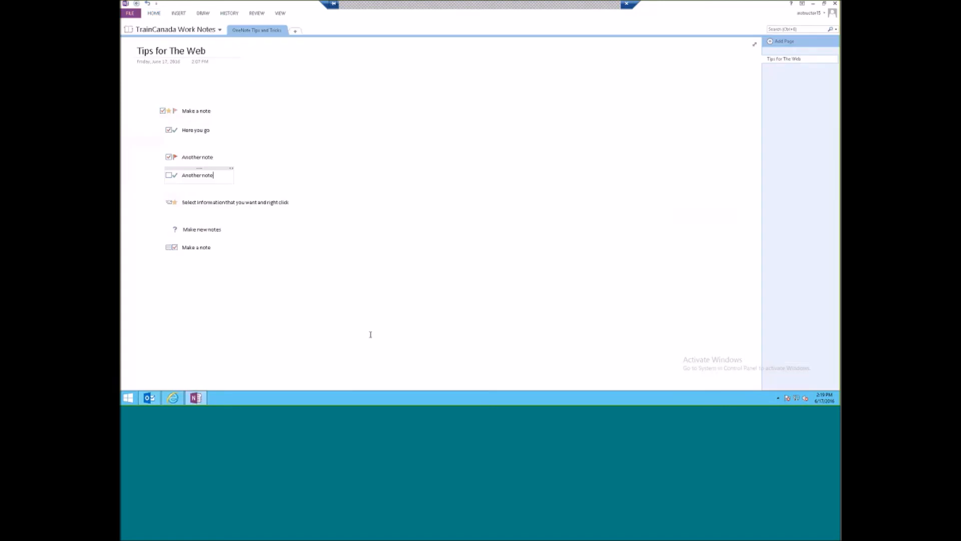
left_click(155, 13)
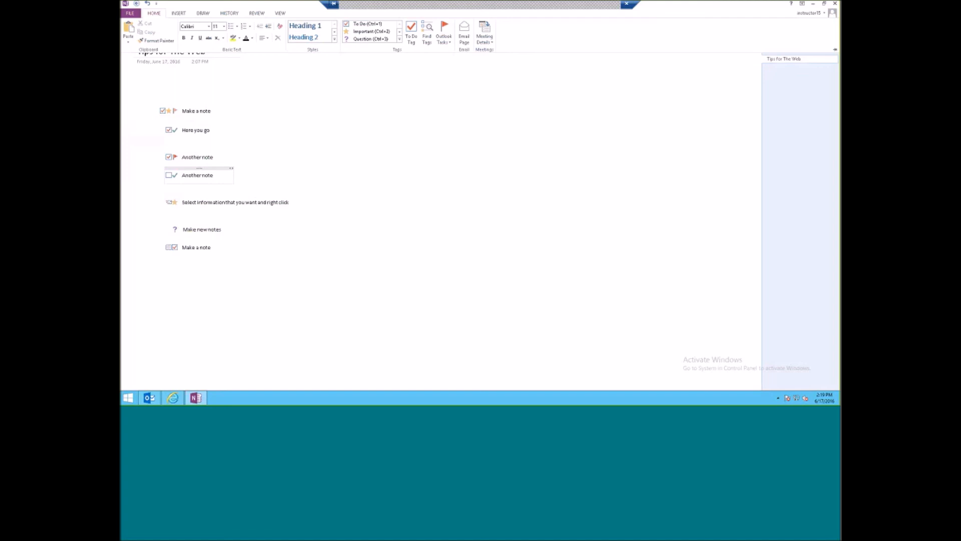
left_click(485, 40)
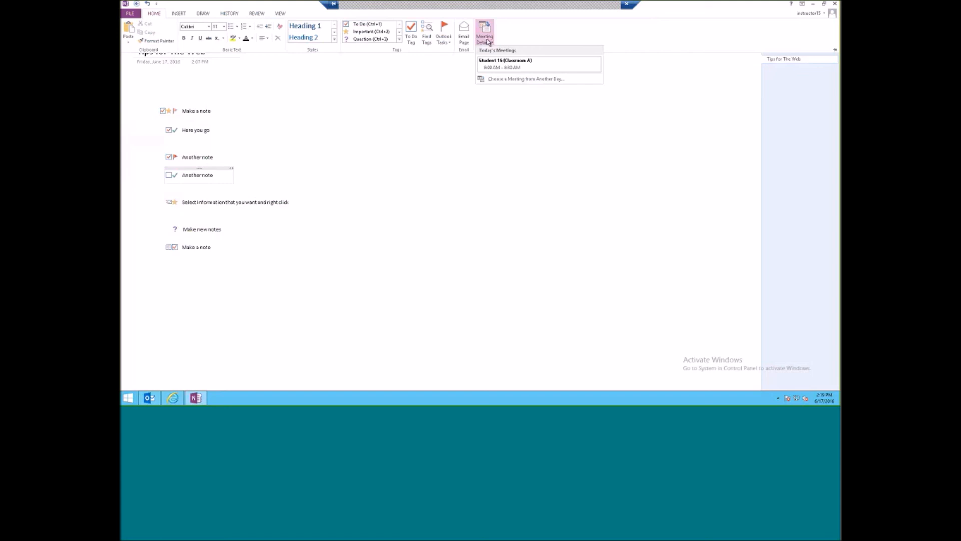
left_click(487, 42)
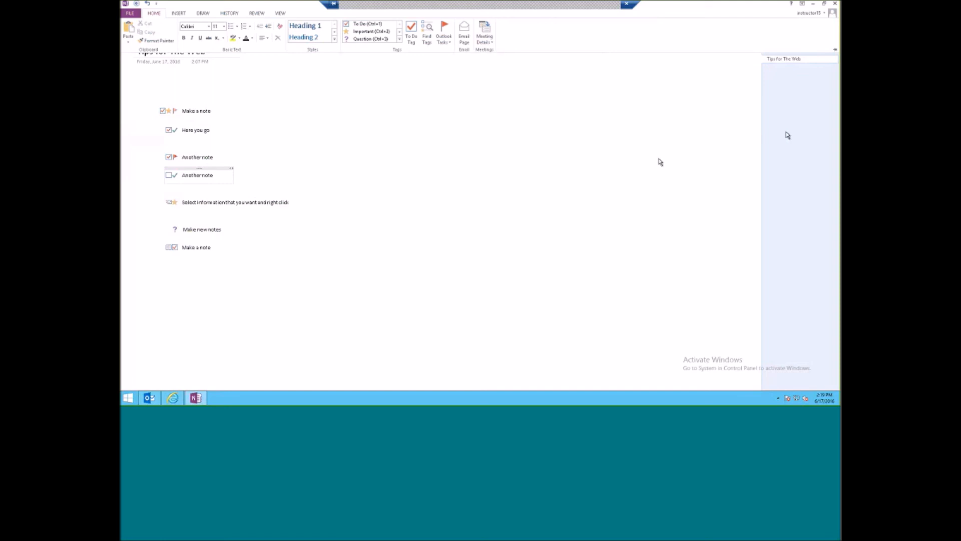
left_click(736, 89)
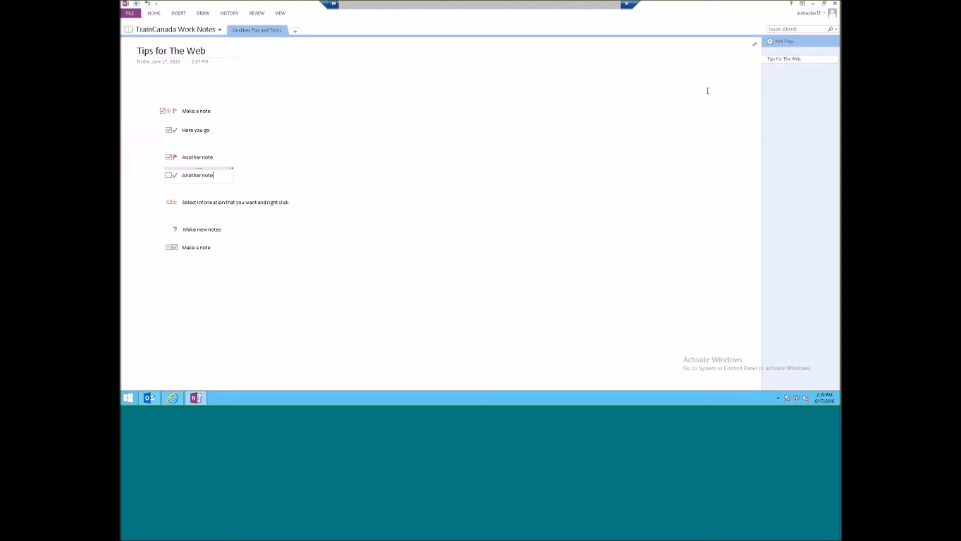
- Add a new section named "Meetings" to the TrainCanada Work Notes notebook
left_click(295, 33)
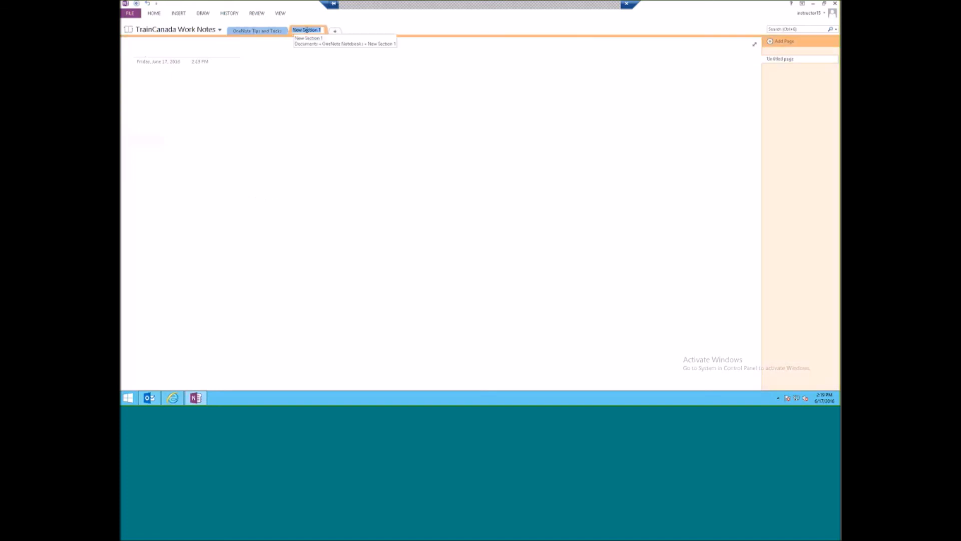
type("Meetings")
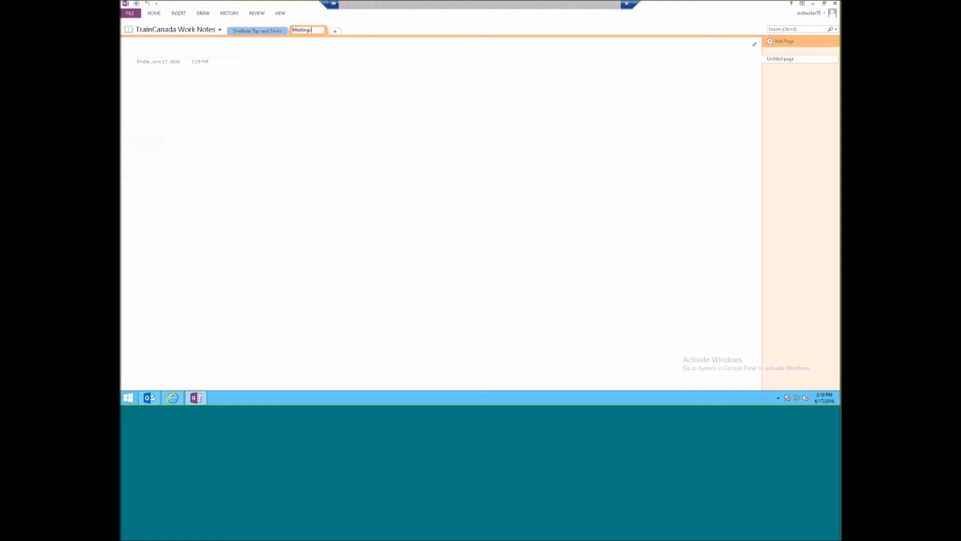
key("Return")
- Insert the details of today's "Student 16" meeting on the page and check off both participants
left_click(151, 15)
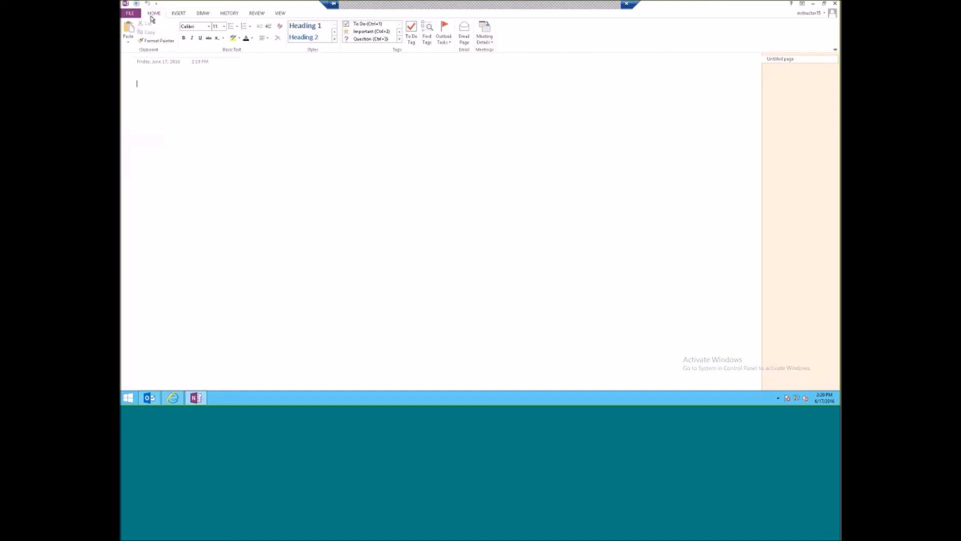
left_click(489, 42)
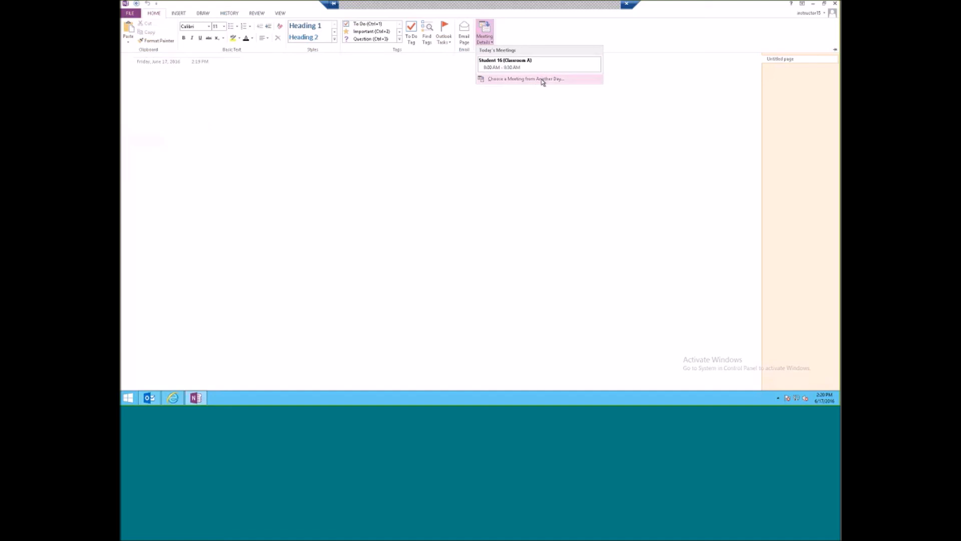
left_click(533, 67)
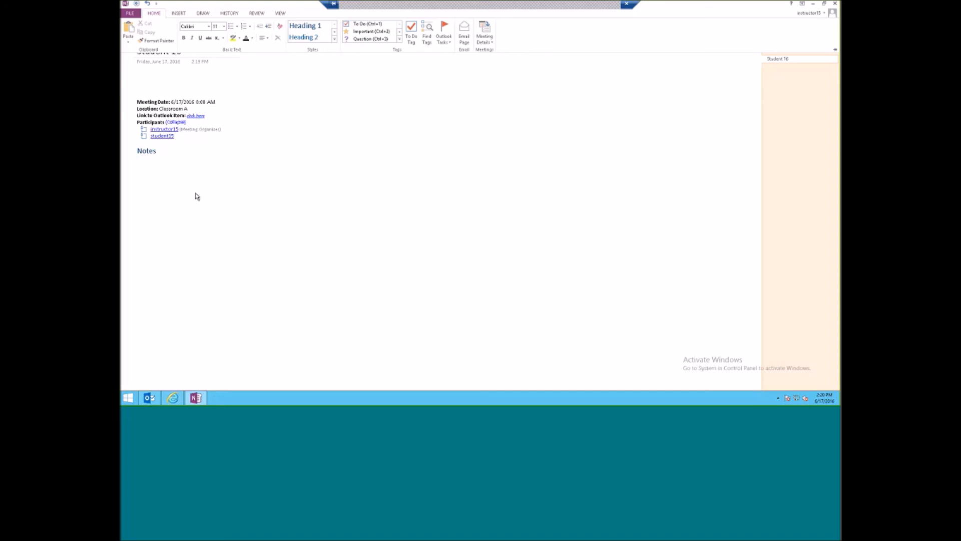
left_click(144, 135)
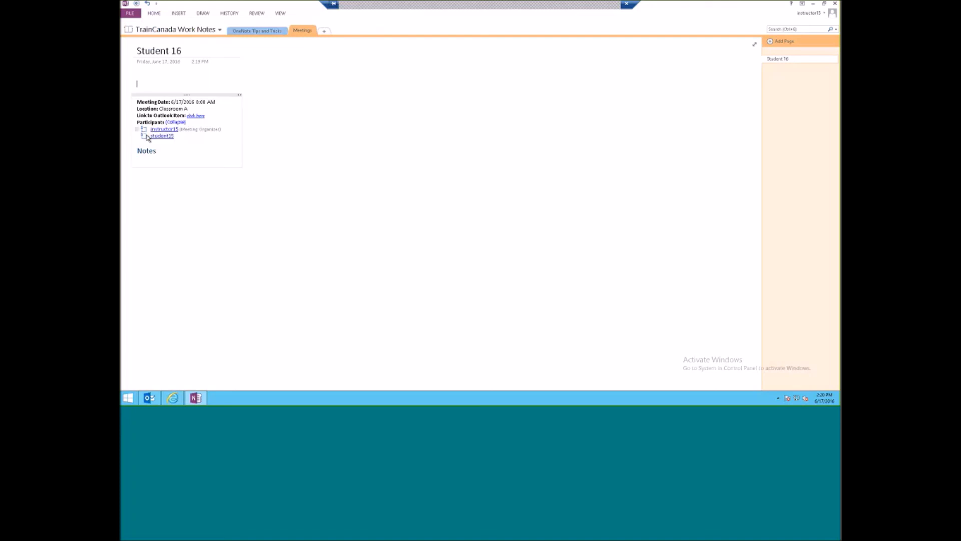
left_click(144, 135)
left_click(154, 13)
left_click(444, 39)
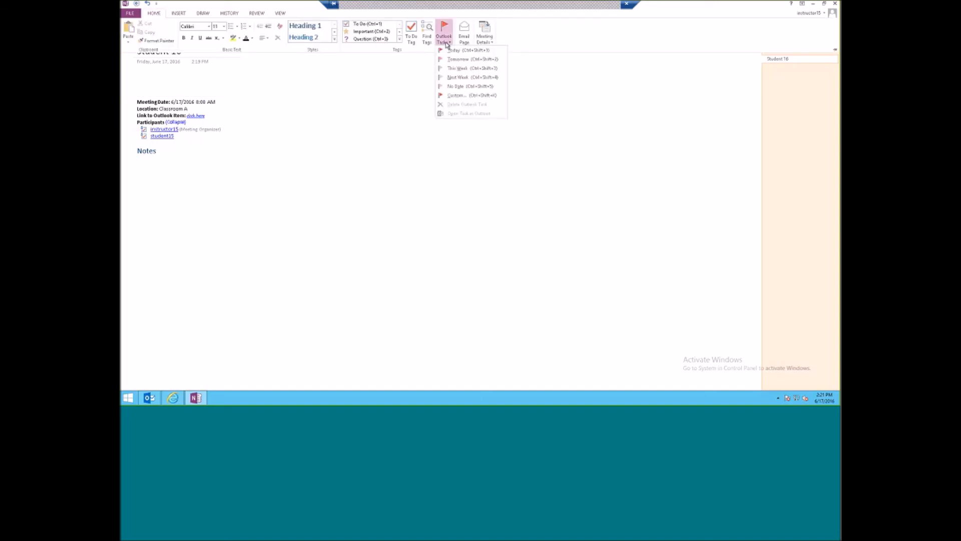
left_click(447, 42)
left_click(484, 40)
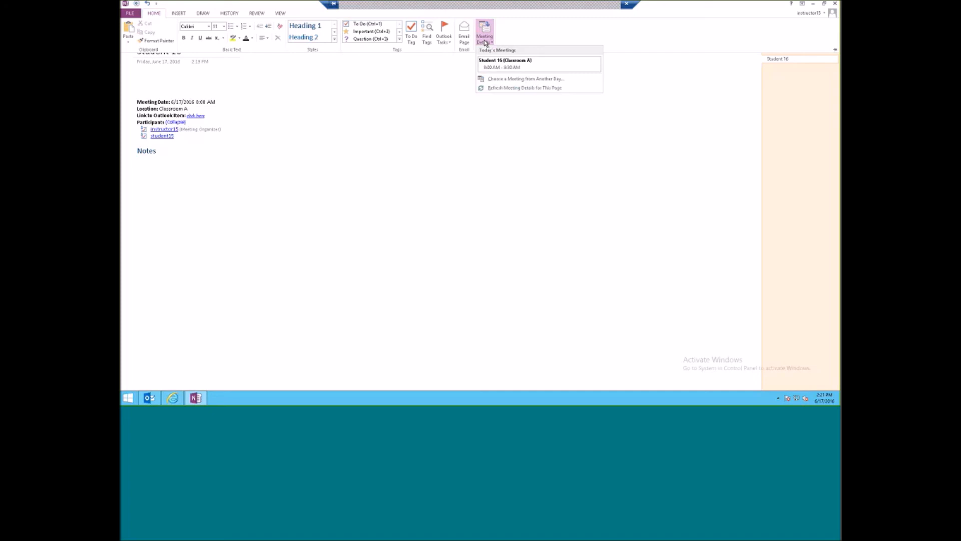
left_click(634, 46)
left_click(639, 42)
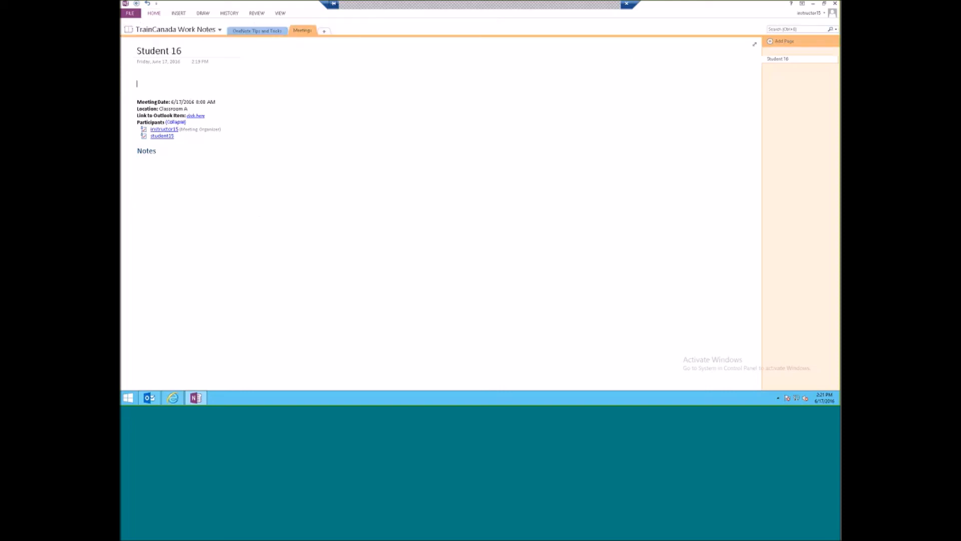
- Add a new section named "Insert Things" after the Meetings section and look over the available insert commands
left_click(326, 33)
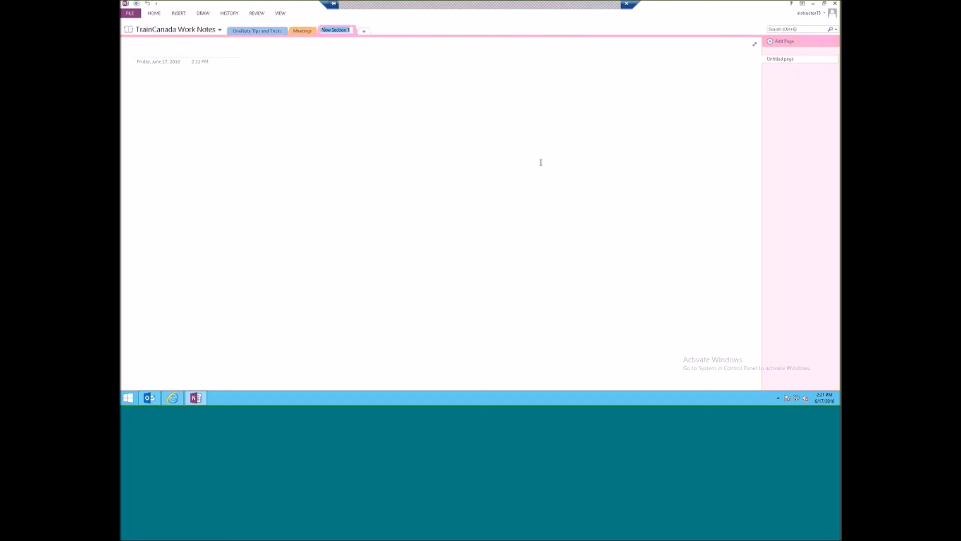
type("Insert Things")
key("Return")
left_click(180, 14)
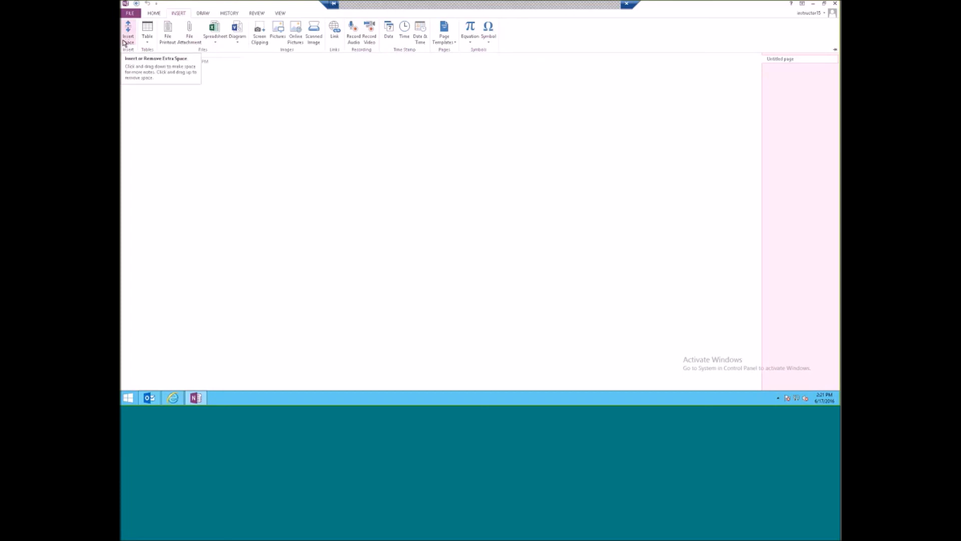
left_click(136, 84)
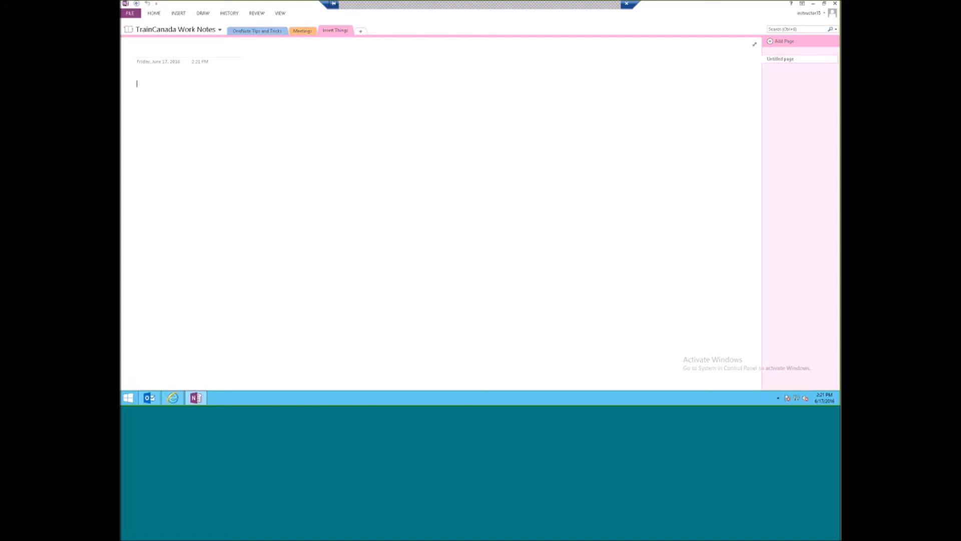
- Insert extra vertical space above the first note on the Tips for The Web page in the OneNote Tips and Tricks section
left_click(256, 30)
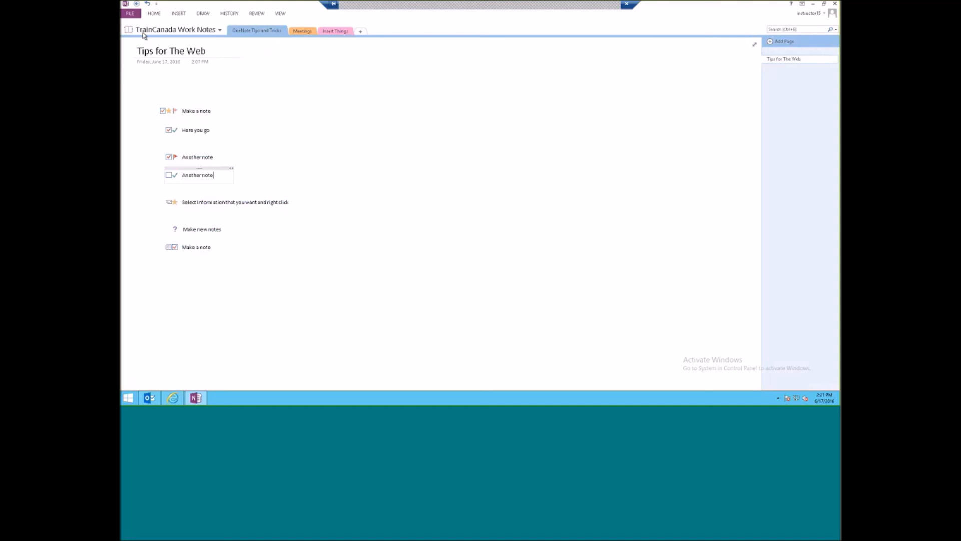
left_click(174, 14)
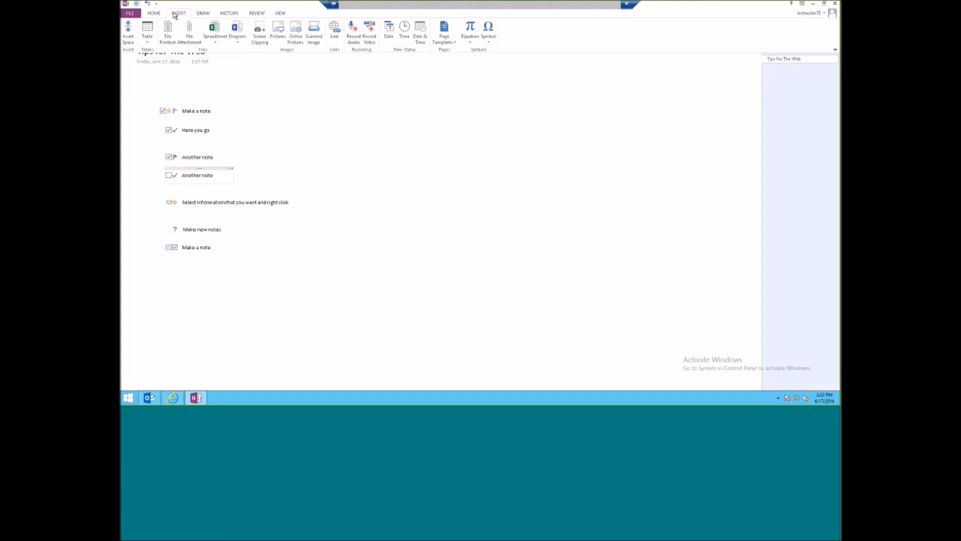
left_click(128, 31)
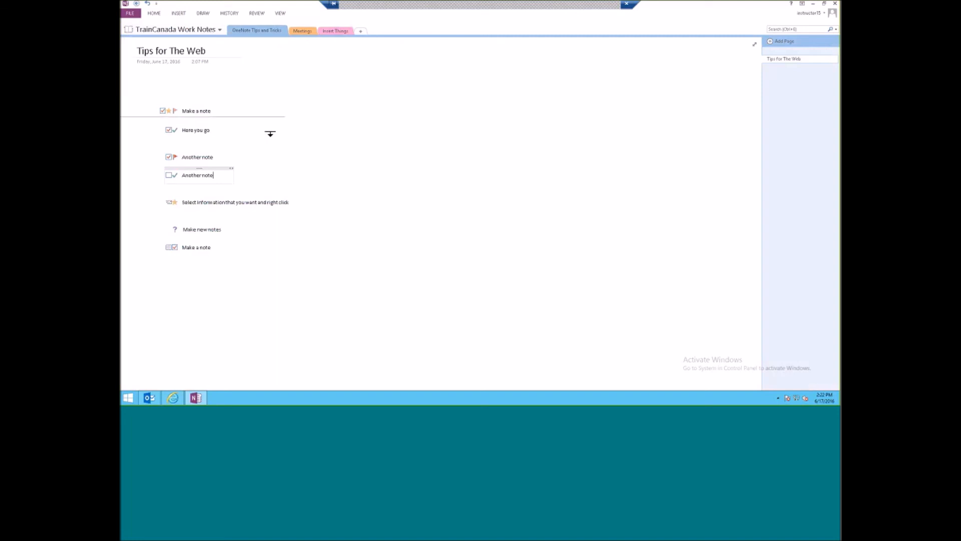
left_click_drag(306, 100, 314, 238)
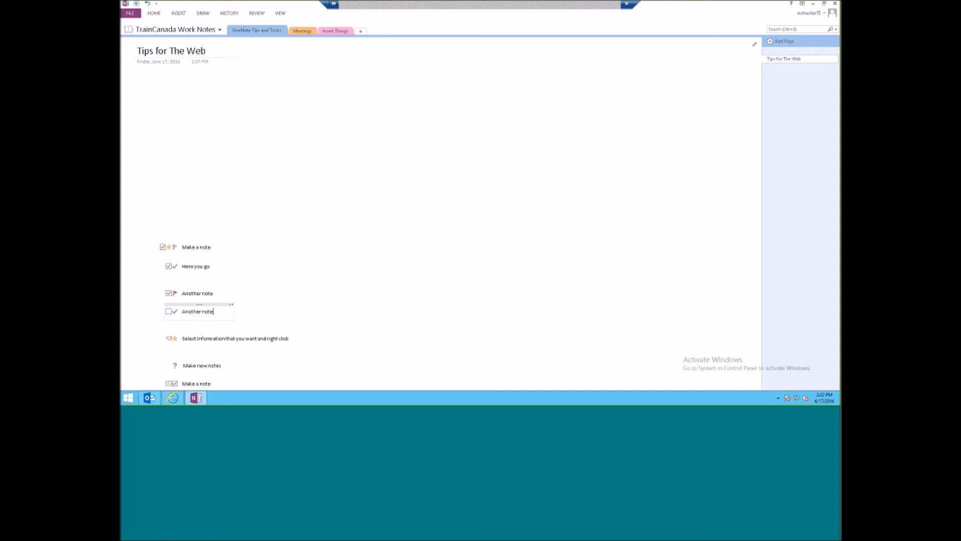
- Remove the extra space above the notes so they move back up close to the page title
left_click(179, 14)
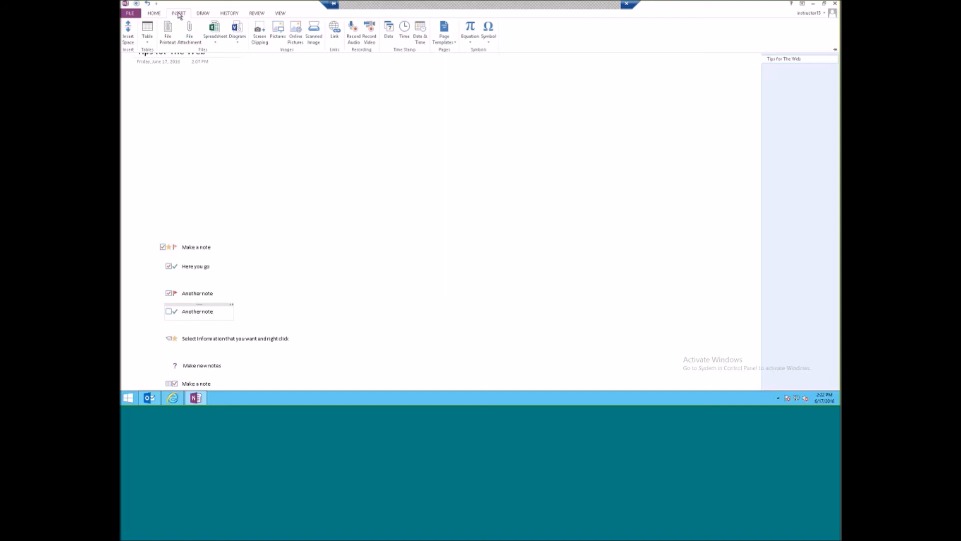
left_click(128, 31)
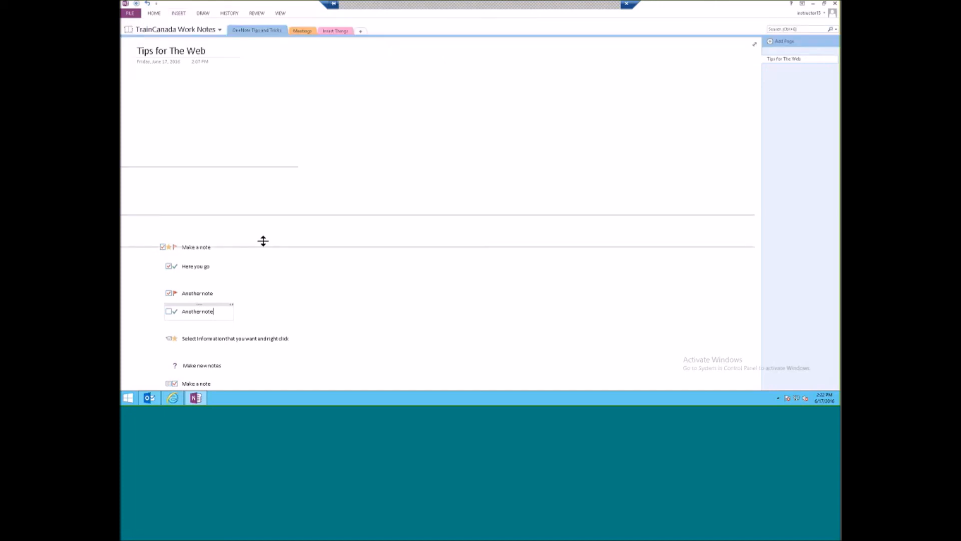
left_click_drag(262, 239, 285, 81)
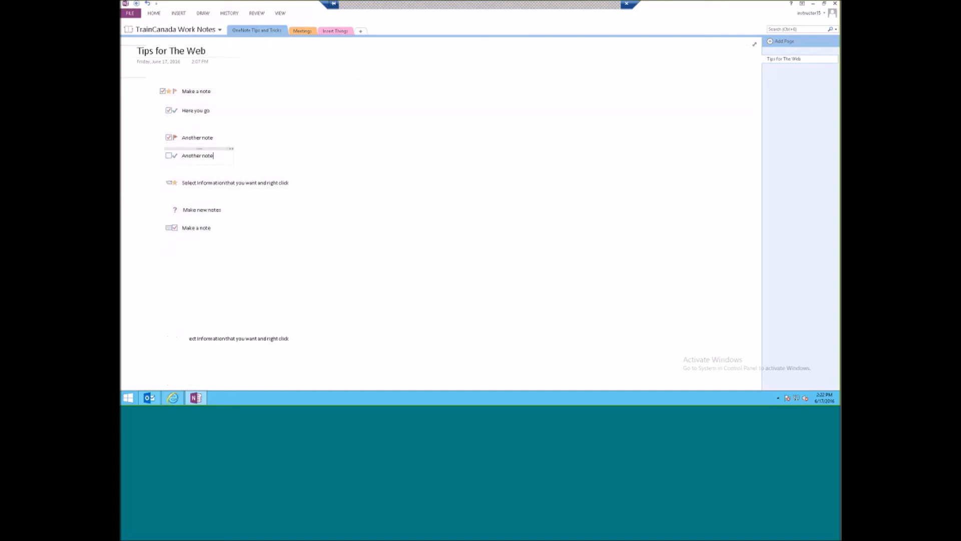
- Insert horizontal writing space in the page's left margin to shift all the notes to the right
left_click(179, 13)
left_click(128, 31)
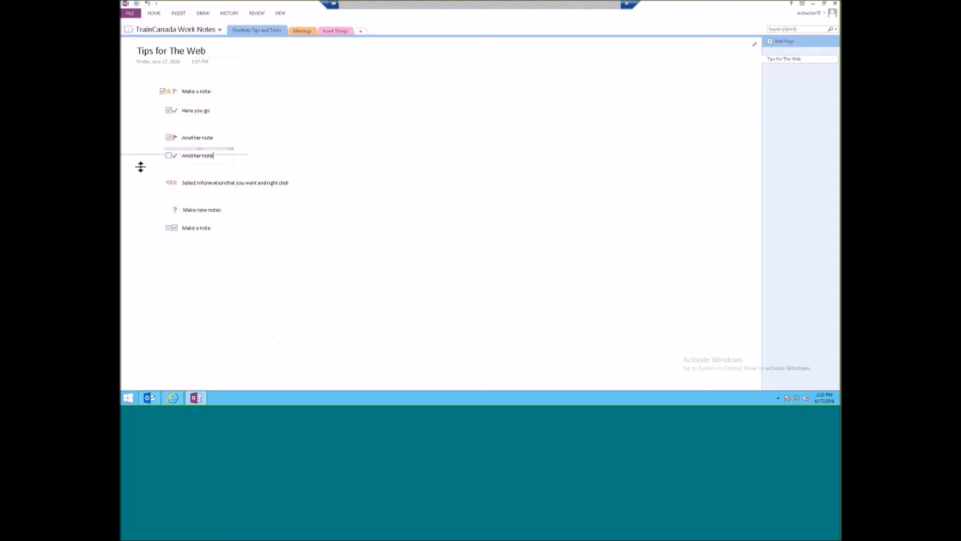
left_click_drag(129, 159, 260, 163)
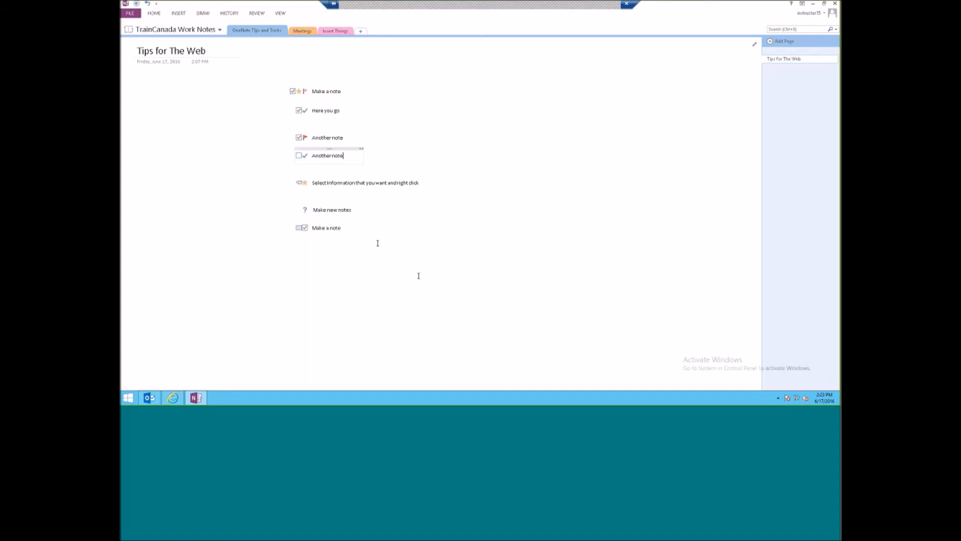
- Insert vertical space above the first note again to push the whole set of notes down the page
left_click(178, 13)
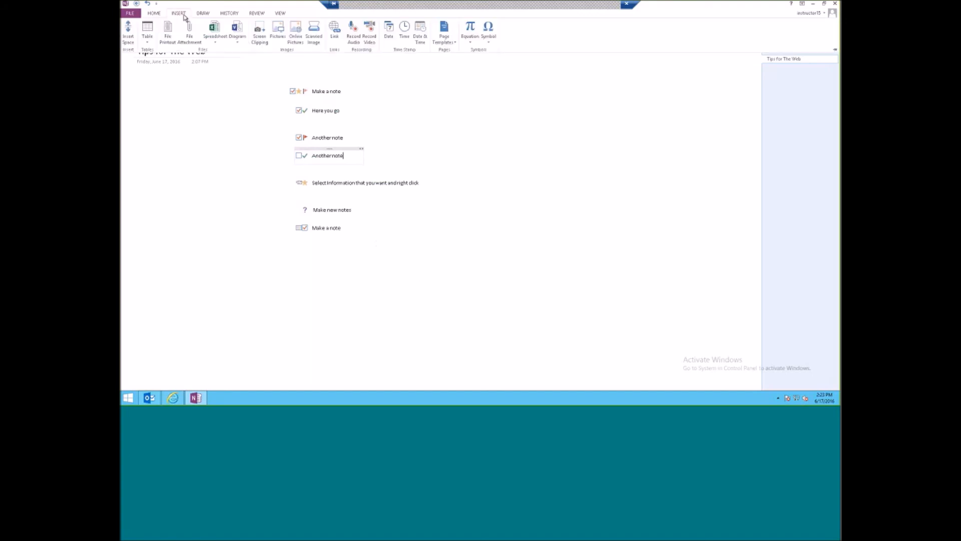
left_click(124, 40)
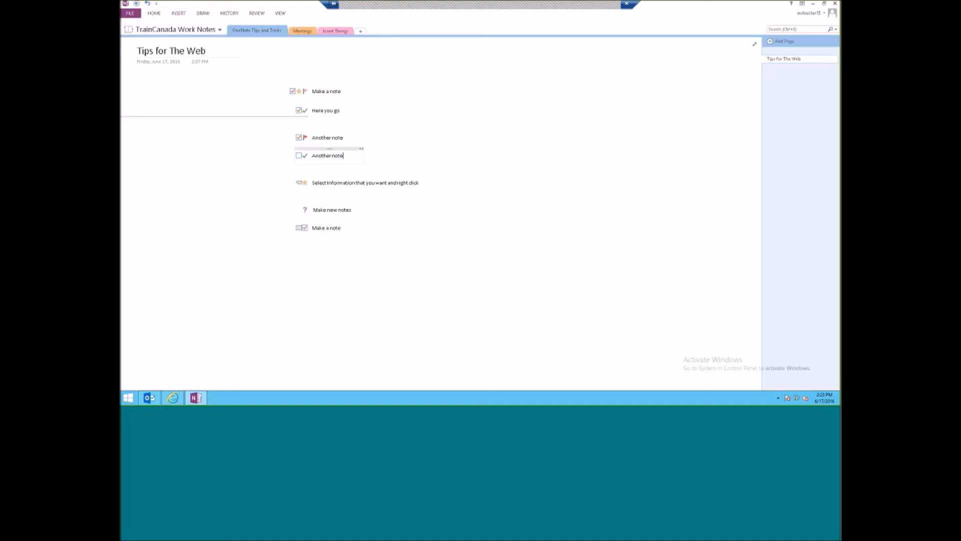
left_click_drag(133, 160, 126, 161)
left_click(178, 13)
left_click(124, 41)
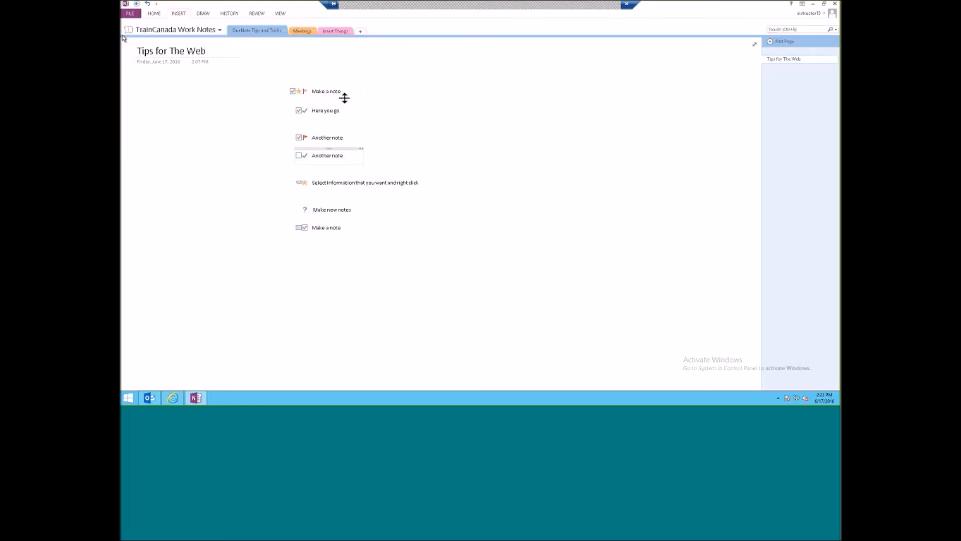
left_click_drag(363, 109, 365, 211)
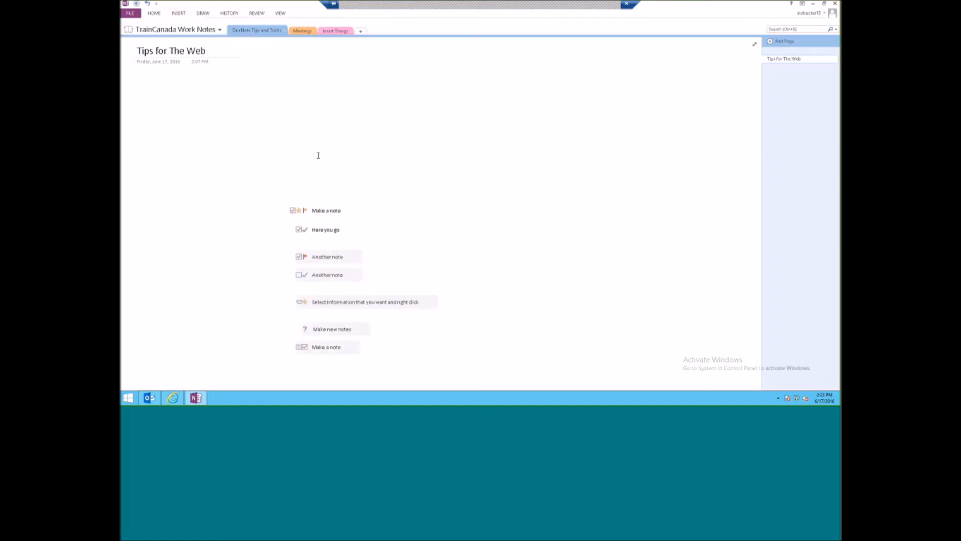
- Insert a table of four columns and three rows on the untitled page of the Insert Things section
left_click(331, 31)
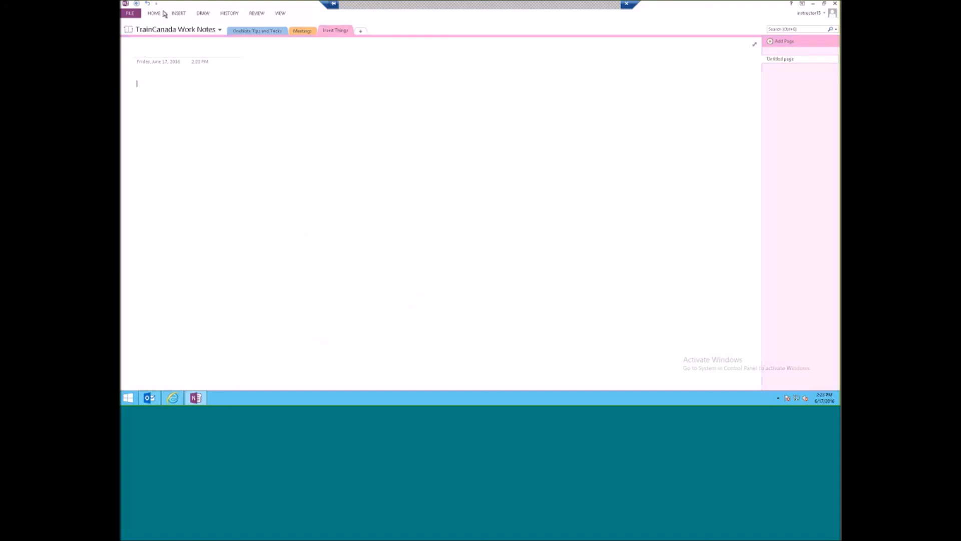
left_click(179, 14)
left_click(148, 42)
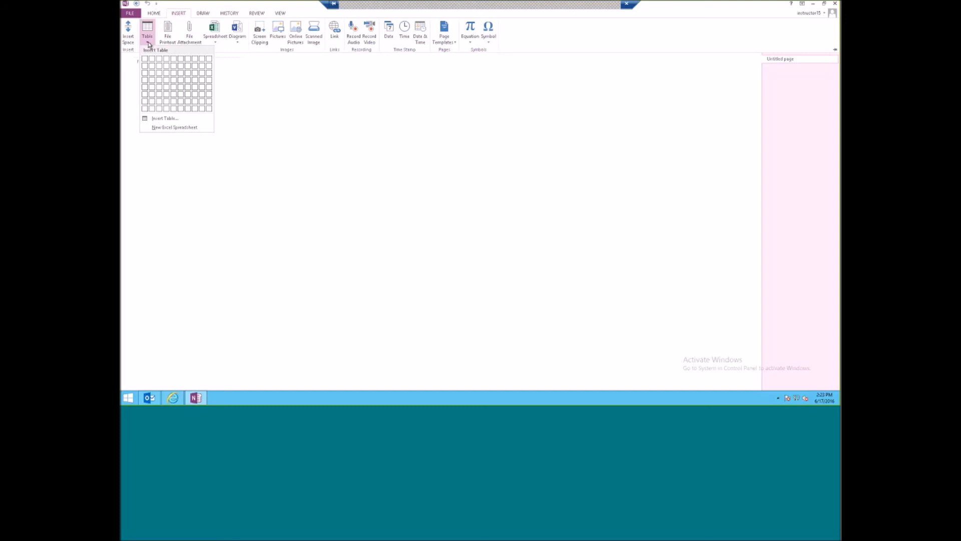
left_click(167, 83)
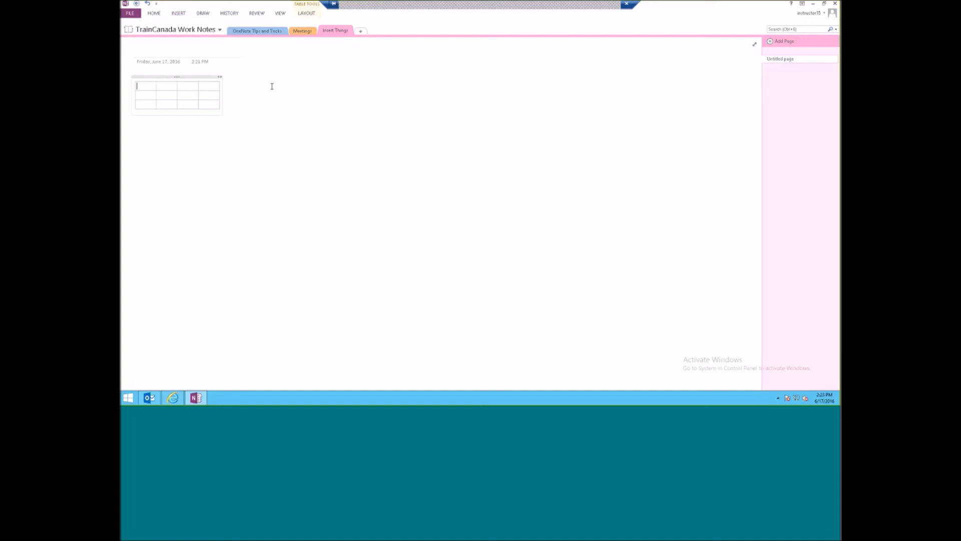
- Convert the empty table to an Excel spreadsheet and open it for editing in Excel
left_click(307, 13)
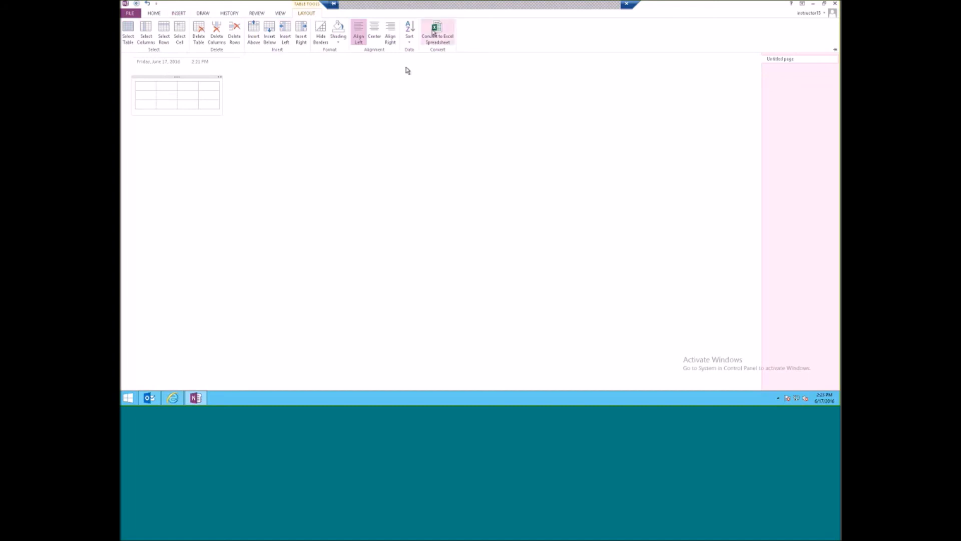
left_click(442, 36)
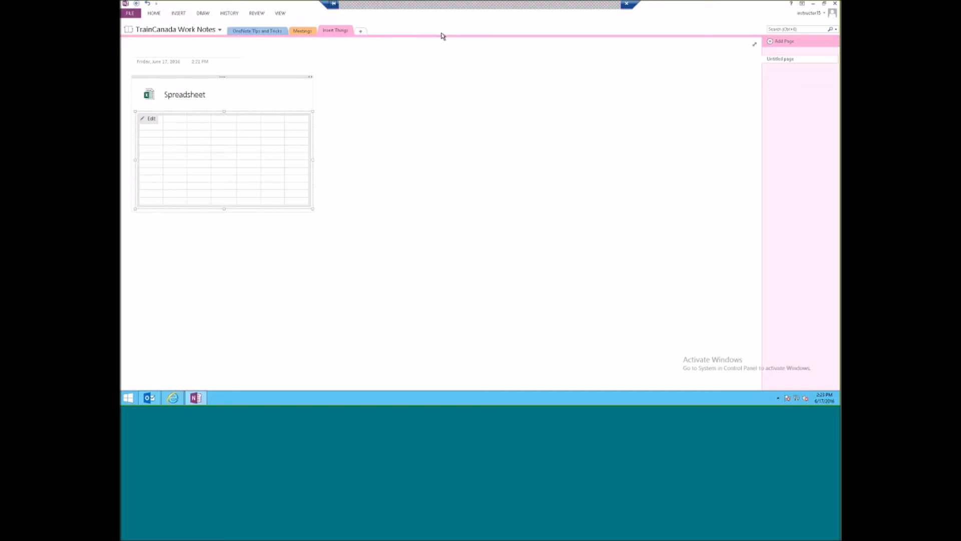
left_click(144, 118)
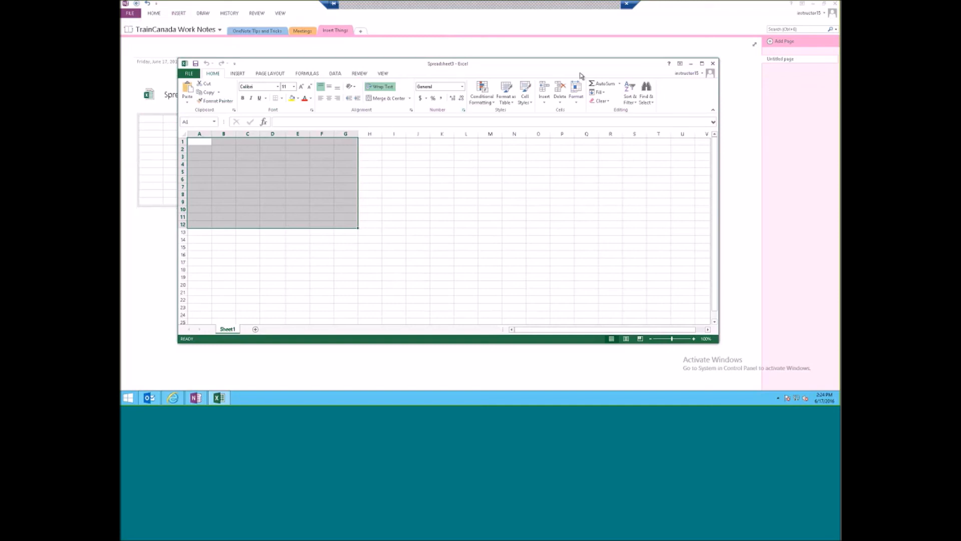
- Enter the headings Books and Jan in A1 and B1, and fill the months across to Mar in D1
type("Books")
key("Return")
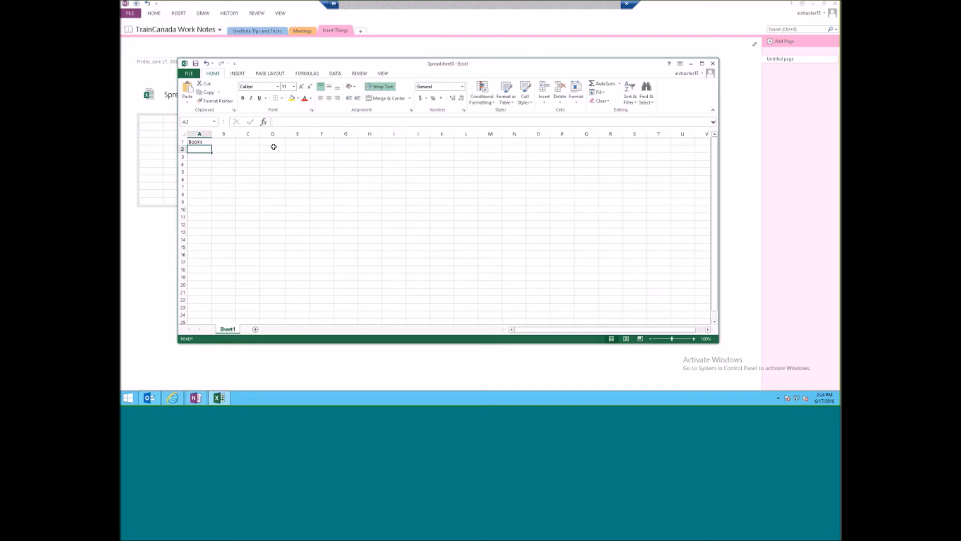
key("Up")
key("Right")
type("Jan")
key("Return")
key("Up")
left_click_drag(235, 145, 285, 144)
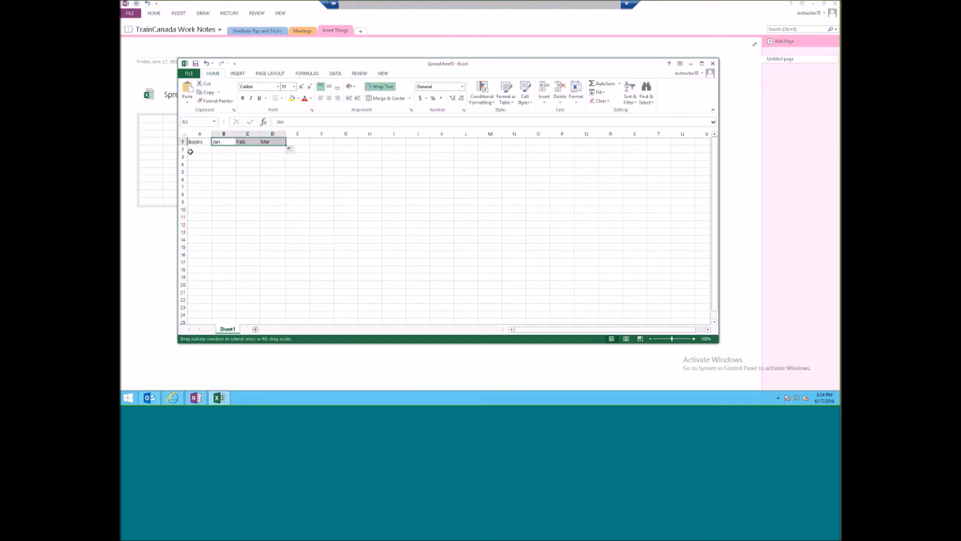
- List the books "The art of happiness", "the time traverlers wife" and "Gone Girl" in cells A2 to A4
left_click(190, 150)
type("The")
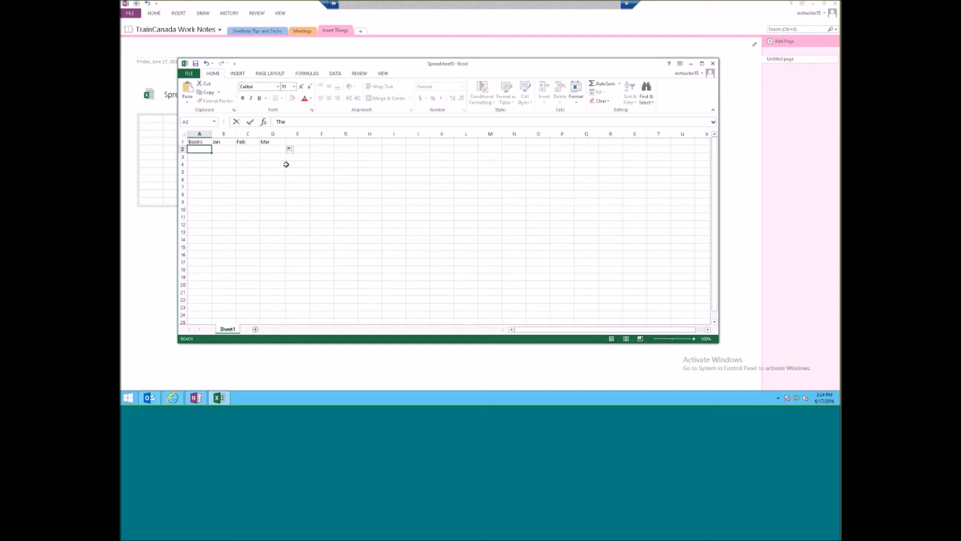
type(" art of happiness")
key("Return")
type("the g")
type("ime traver")
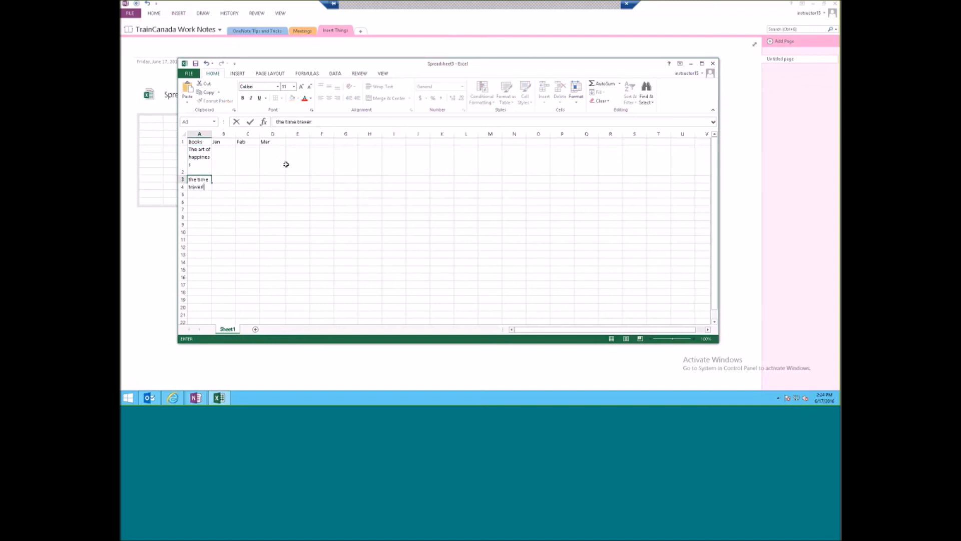
type("lers wife")
key("Return")
type("Gone Girl")
key("Return")
- Enter 2000, 300 and 300 as the Jan, Feb and Mar values for The art of happiness
left_click(220, 164)
type("2000")
key("Tab")
type("300")
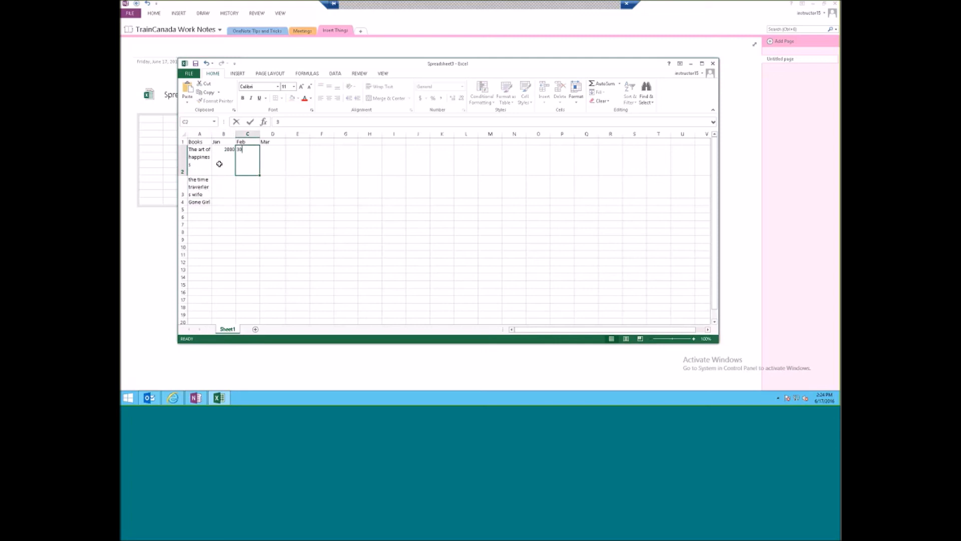
key("Tab")
type("300")
key("Return")
- Enter 500, 500 and 600 as the monthly values for the second book in row 3
type("500")
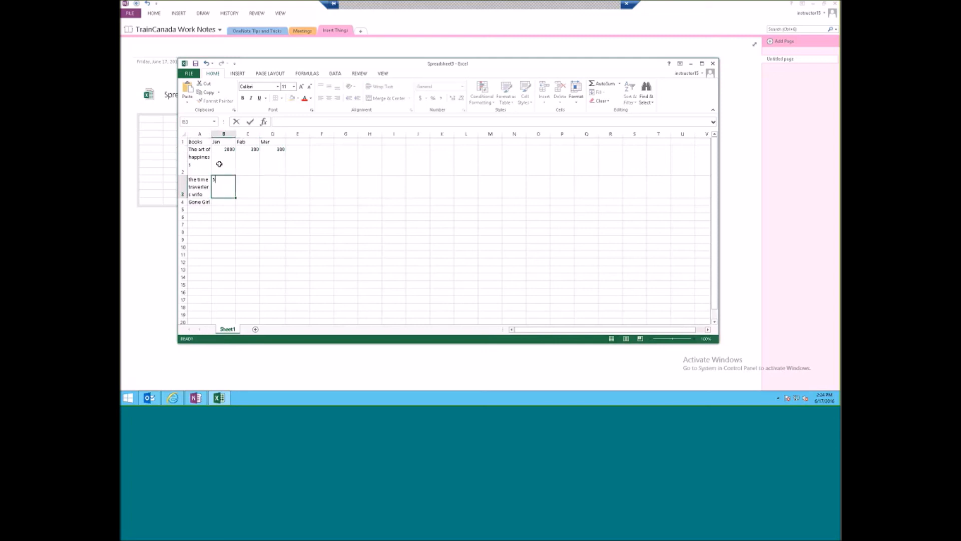
key("Tab")
type("500")
key("Tab")
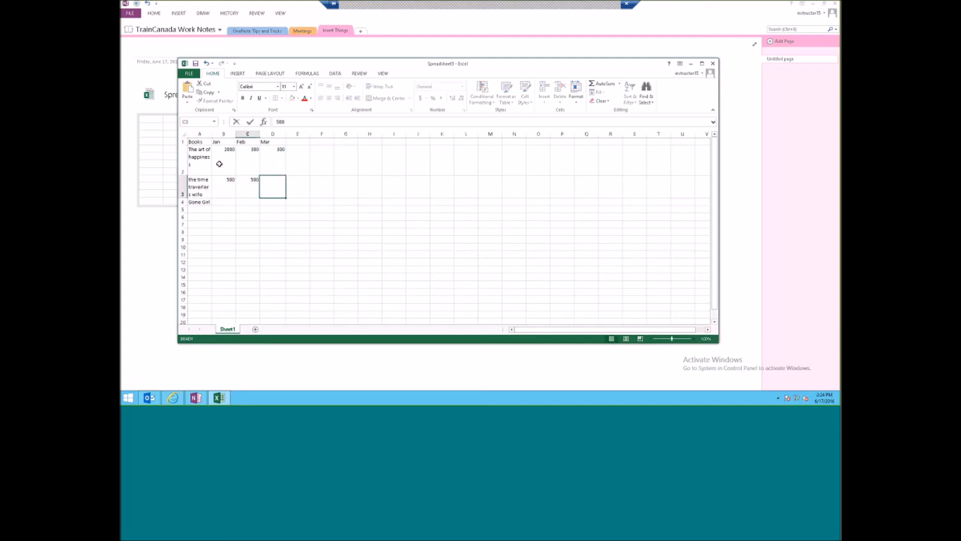
type("600")
key("Return")
- Enter 600, 550 and 660 as the Jan, Feb and Mar values for Gone Girl
type("600")
key("Tab")
type("550")
key("Tab")
type("660")
key("Return")
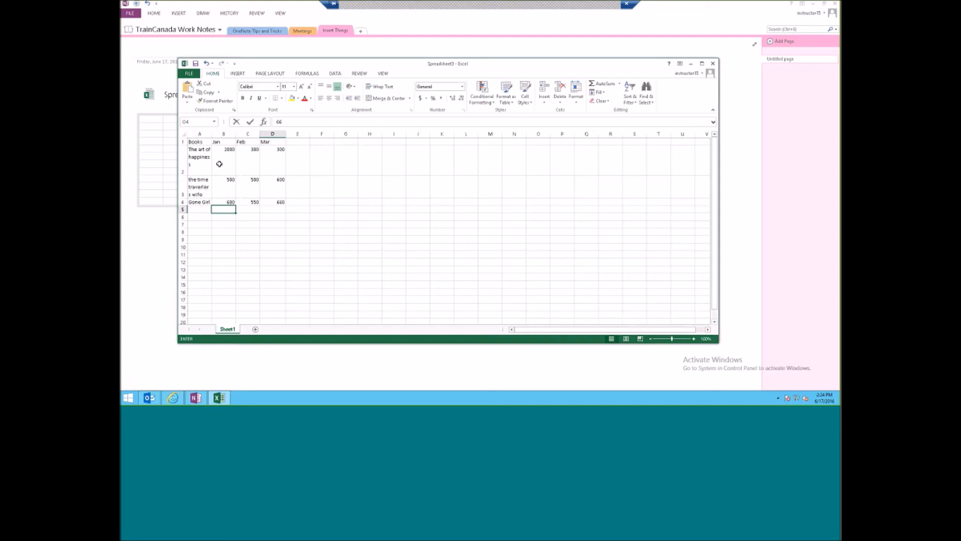
- Widen column A so each title fits on one line, and autofit the row heights of the whole sheet
left_click_drag(211, 134, 320, 133)
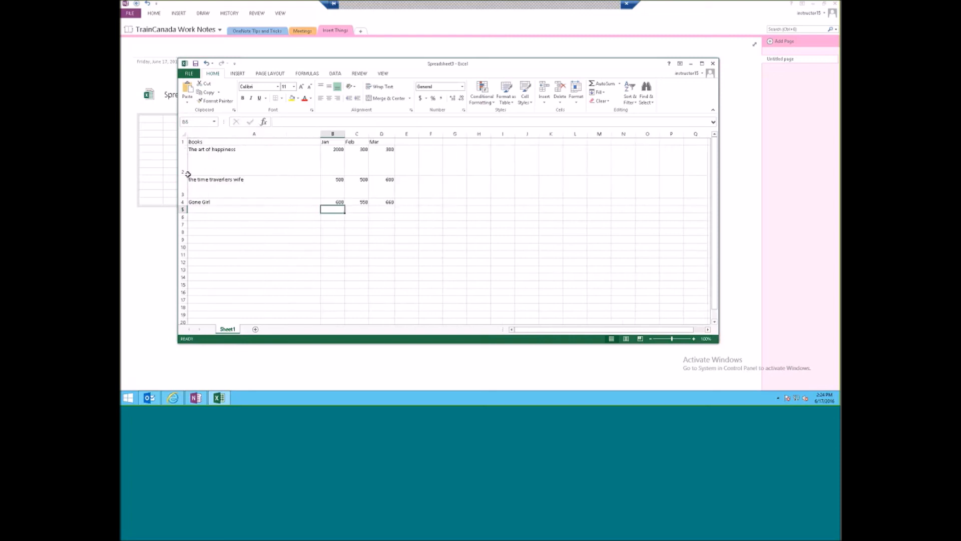
left_click(183, 134)
double_click(183, 175)
left_click(288, 143)
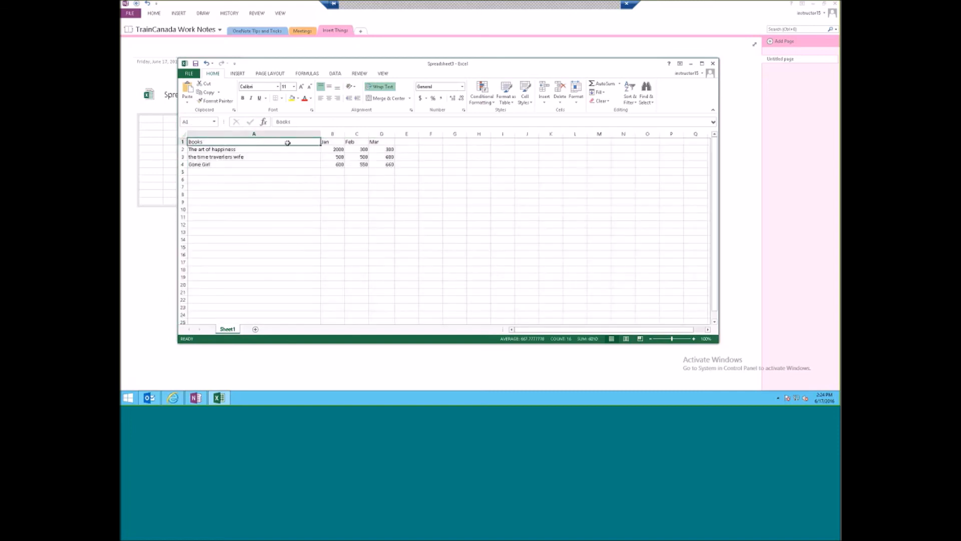
- Format the book data as a blue banded table with headers, and close the spreadsheet, saving it back to the OneNote page
left_click(511, 101)
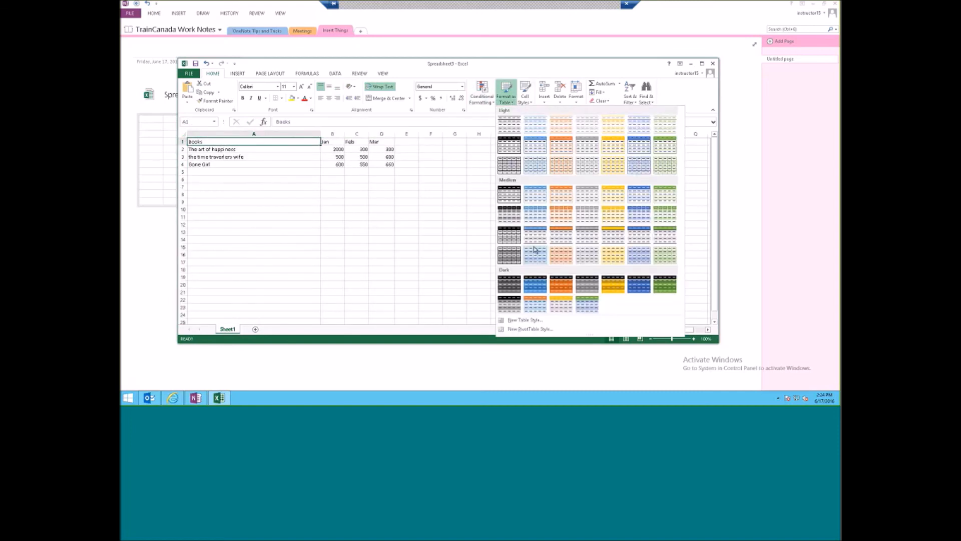
left_click(499, 217)
left_click(443, 215)
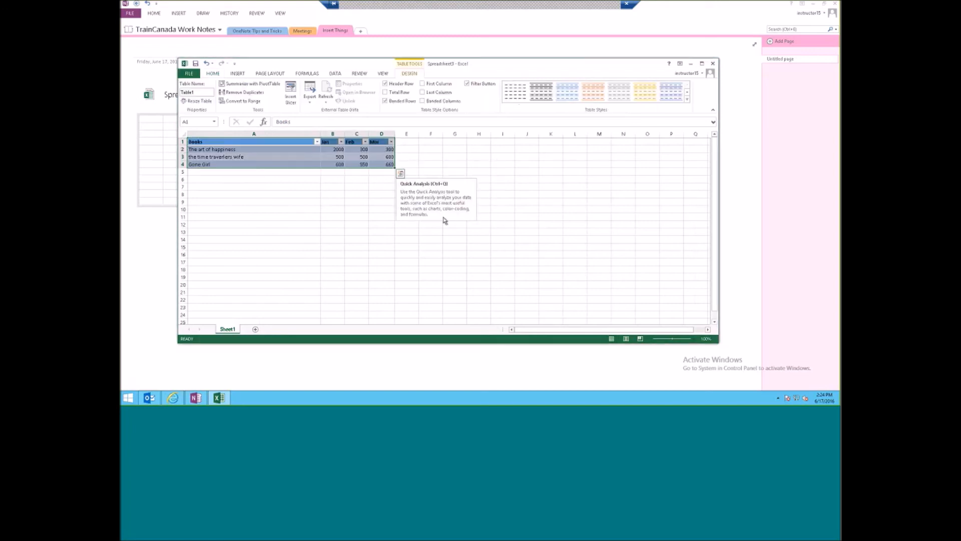
left_click(713, 63)
left_click(437, 206)
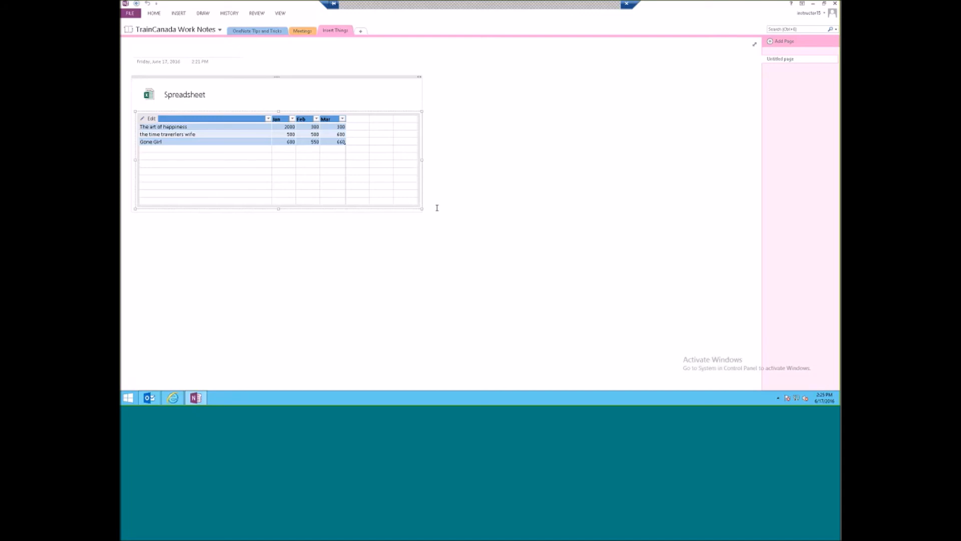
- Start Word 2013 from the list of installed apps
left_click(178, 14)
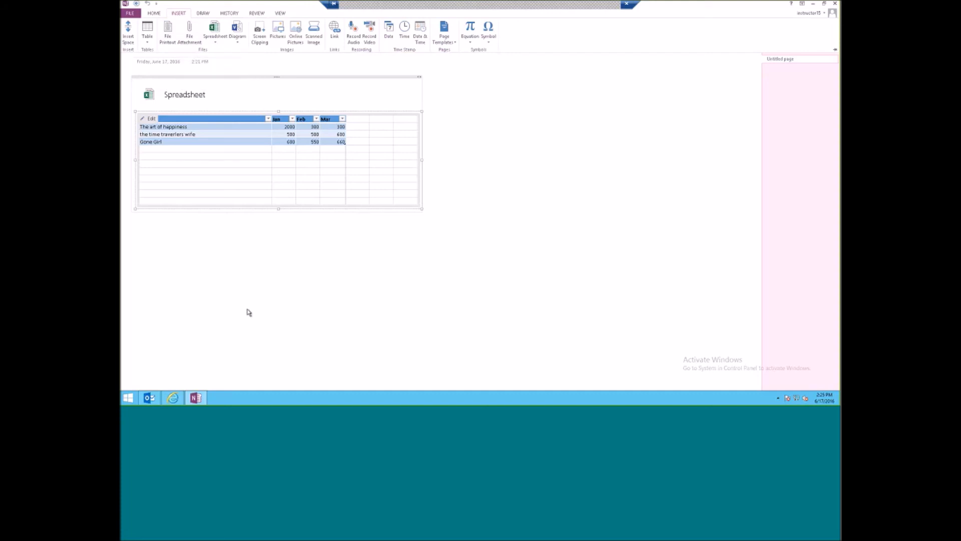
left_click(128, 397)
left_click(170, 383)
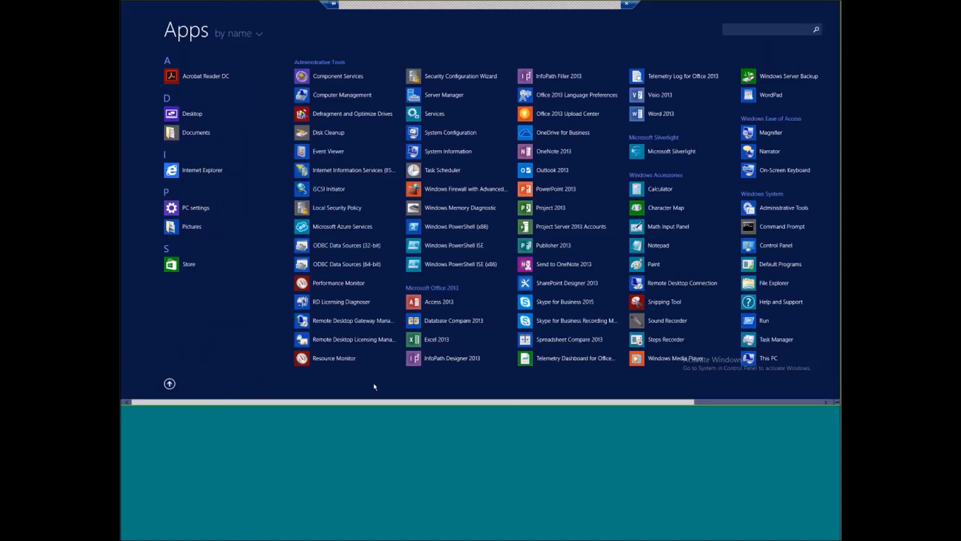
left_click(676, 112)
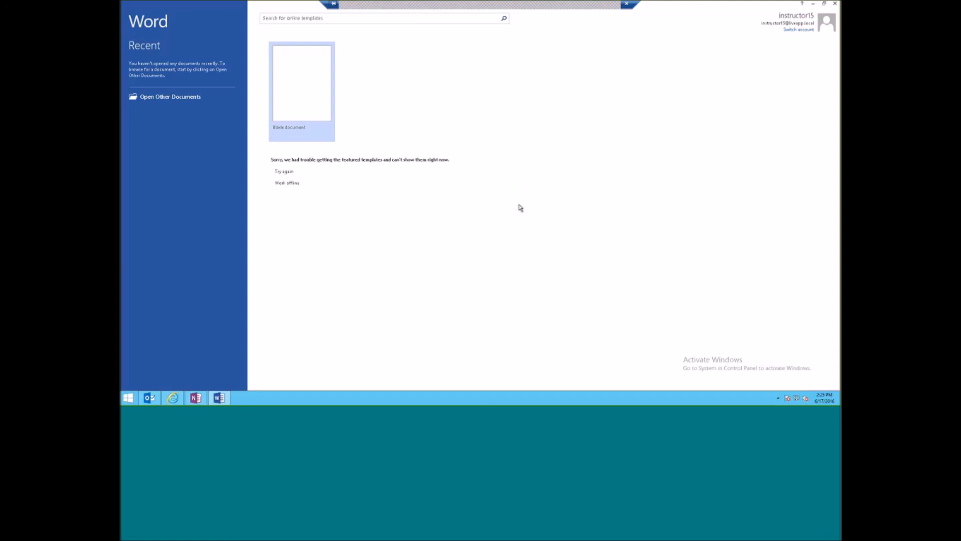
- Create a blank document and insert the Austin cover page
left_click(304, 82)
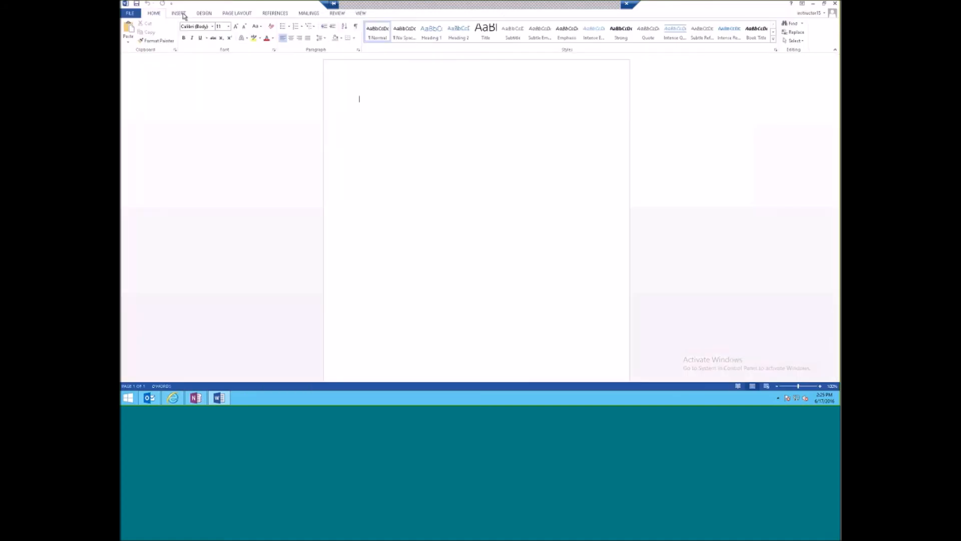
left_click(179, 13)
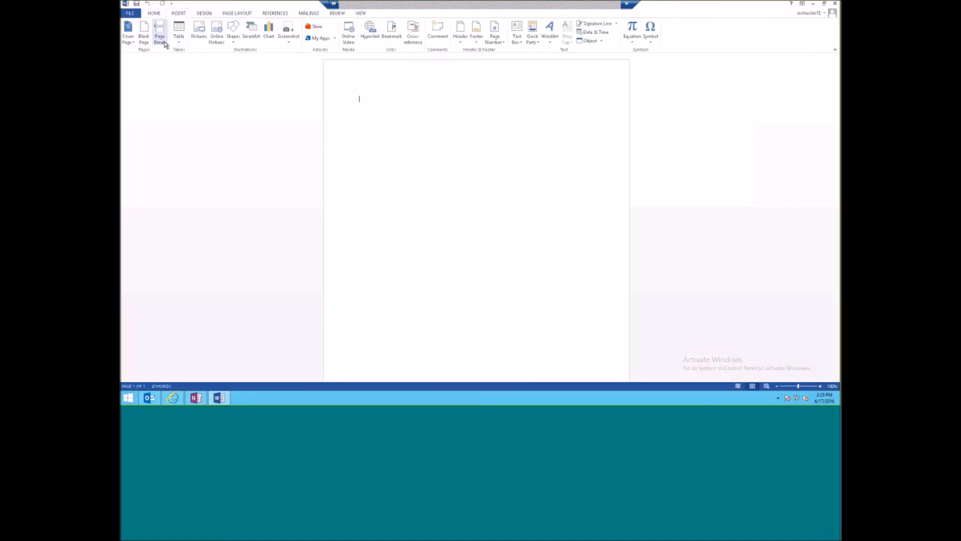
left_click(129, 40)
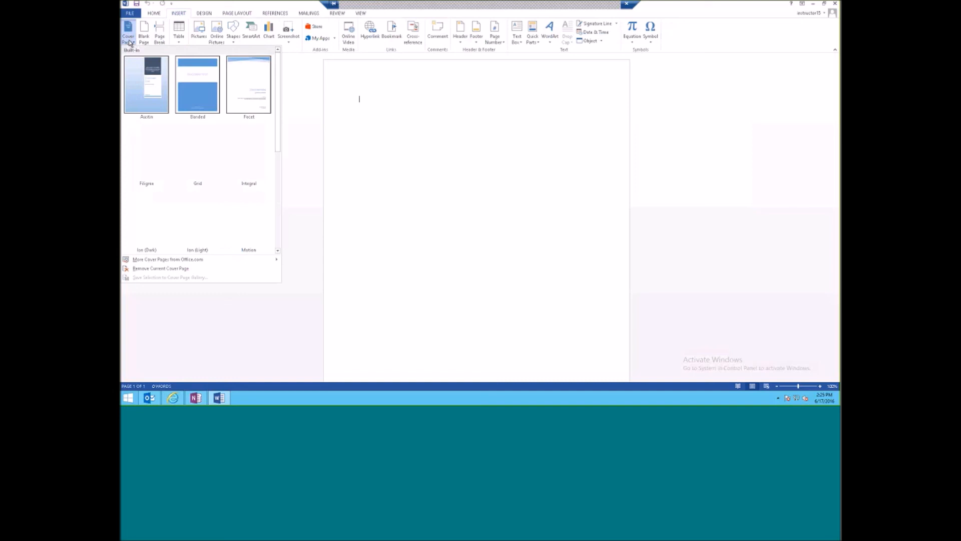
left_click(153, 82)
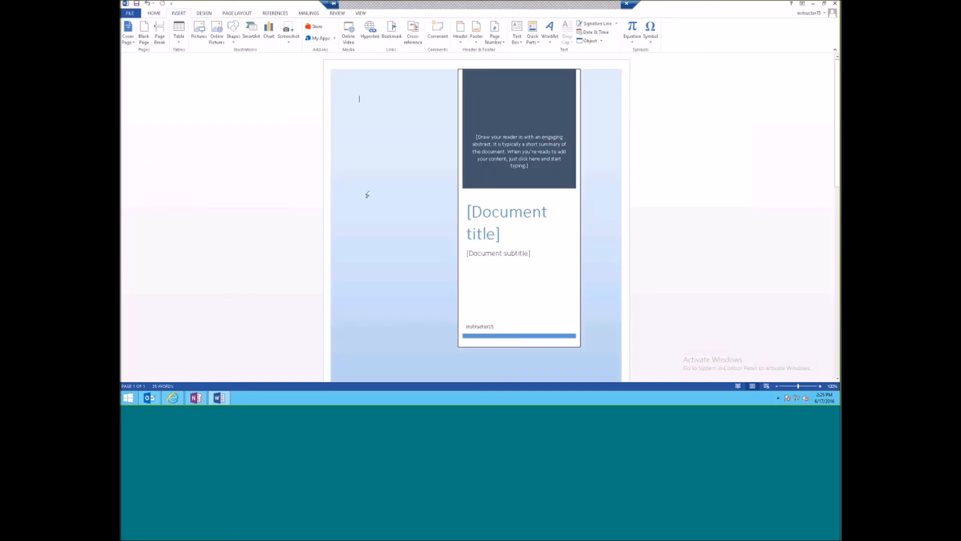
- Add a page after the cover page and write "This is the actual words of the document" on it
key("ctrl+Return")
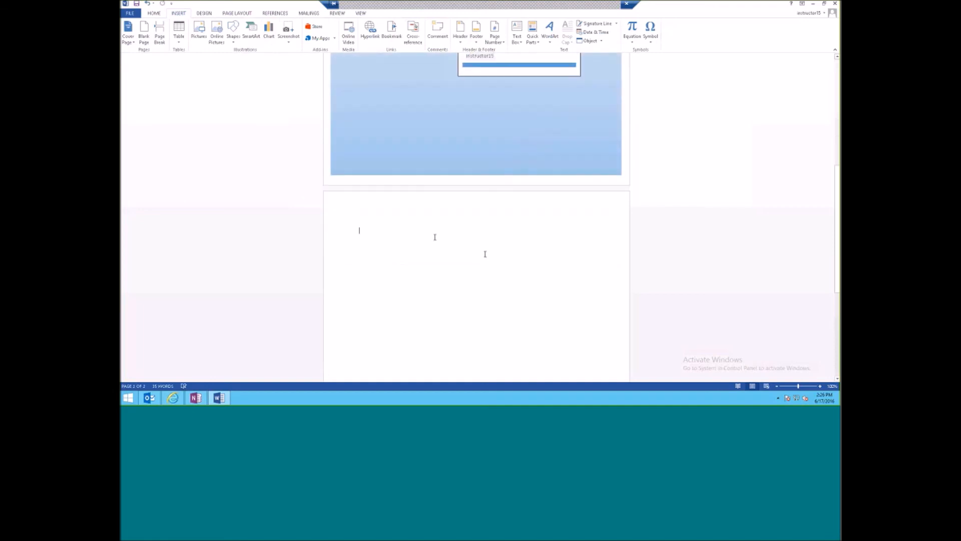
type("This is ")
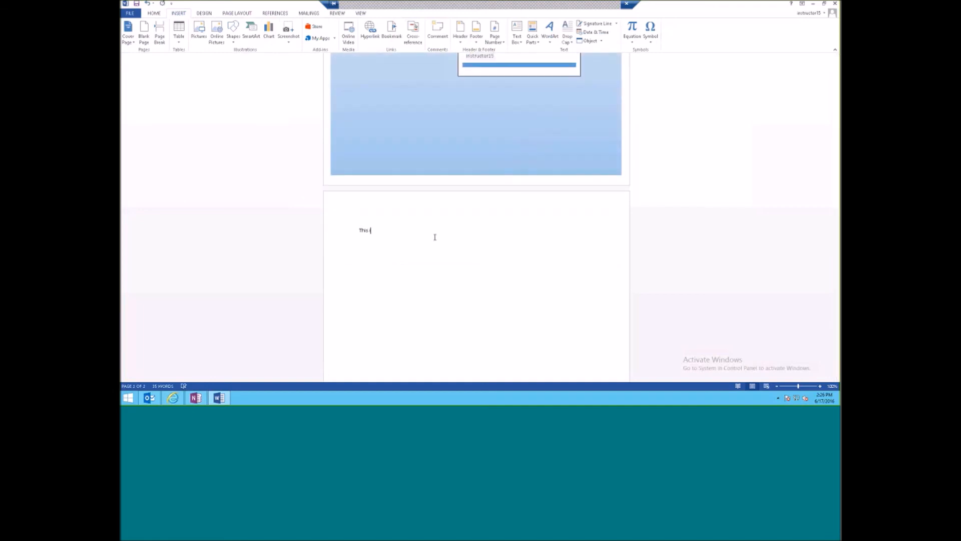
type("the actually")
key("BackSpace")
key("BackSpace")
key("BackSpace")
key("BackSpace")
type("l wordsd")
key("BackSpace")
type("of the document")
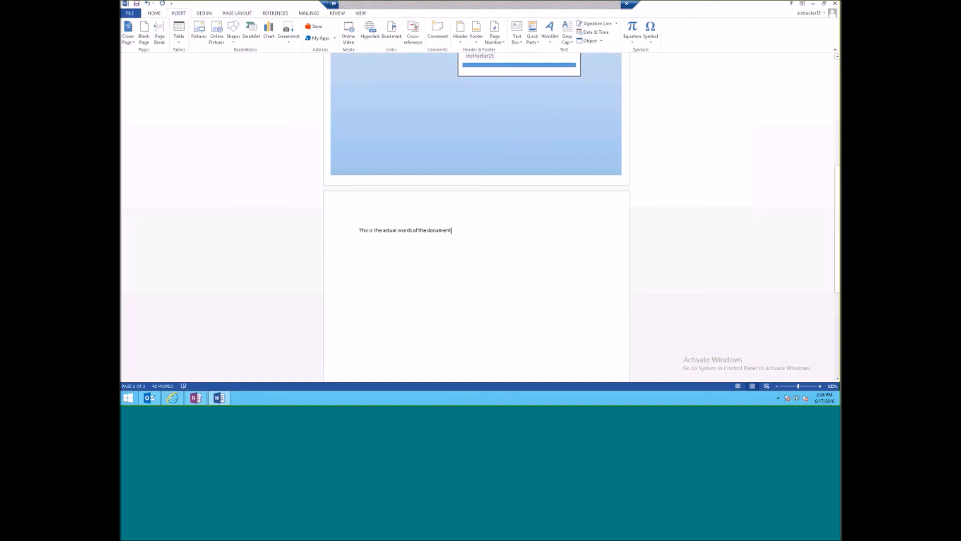
- Save the document to the Desktop as "This is the actual words of the document" and close Word
left_click(128, 13)
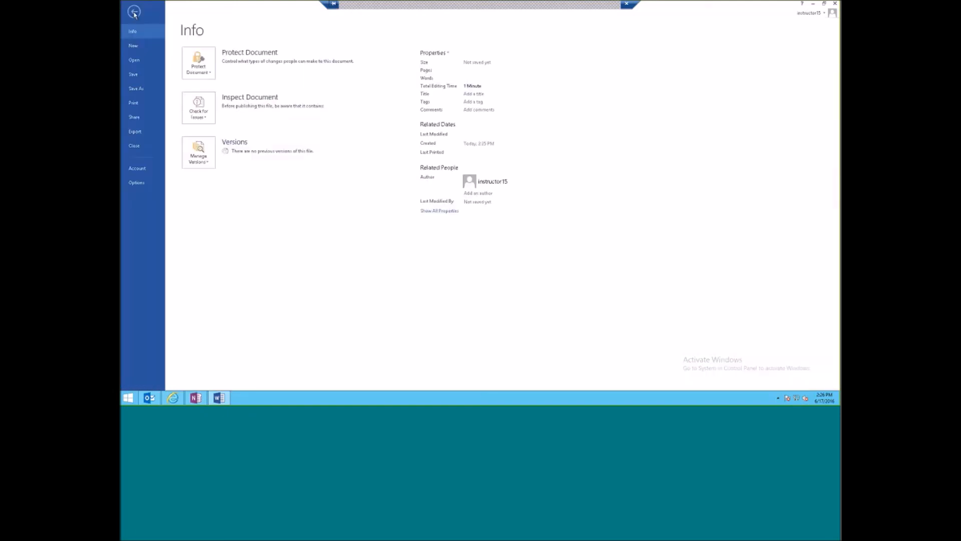
left_click(142, 79)
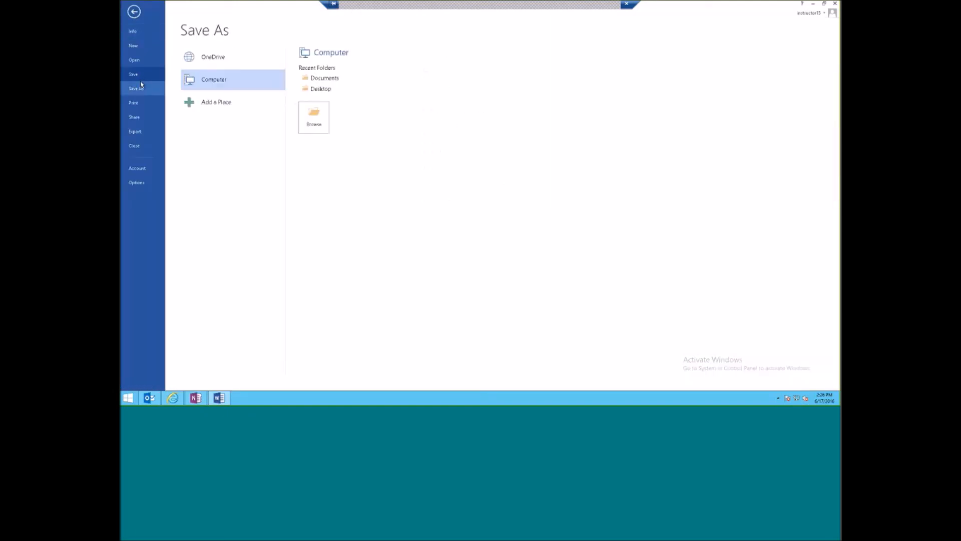
left_click(324, 89)
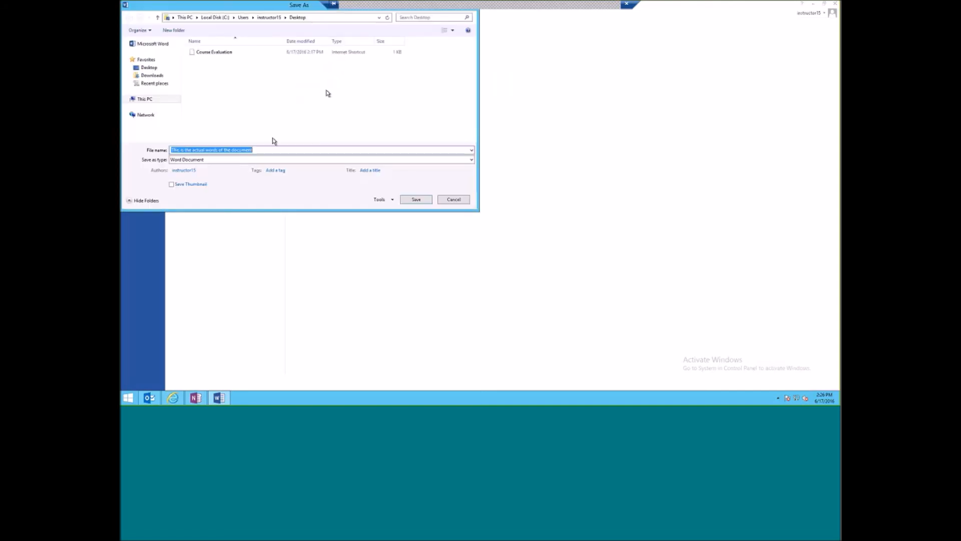
left_click(425, 200)
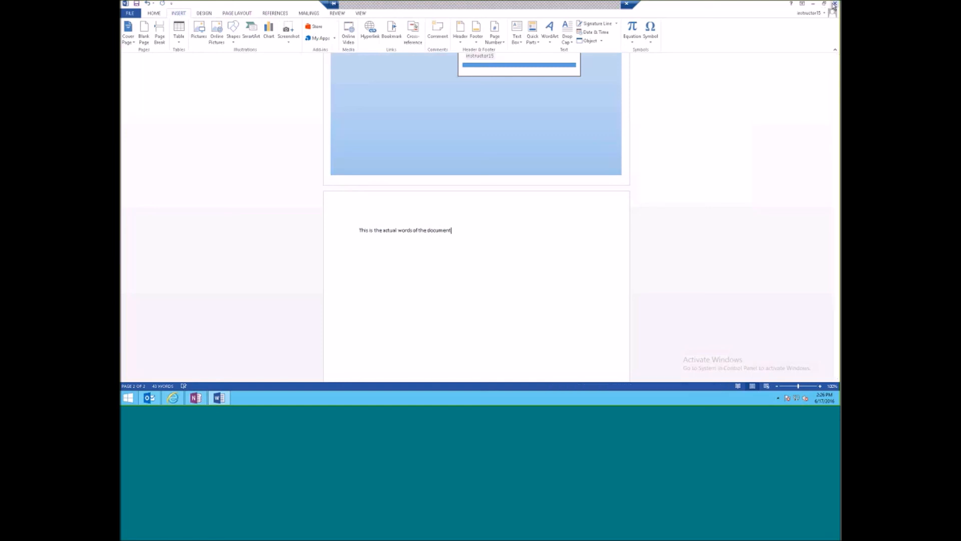
left_click(835, 4)
- Place the insertion point in the empty area of the OneNote page below the embedded spreadsheet
left_click(219, 224)
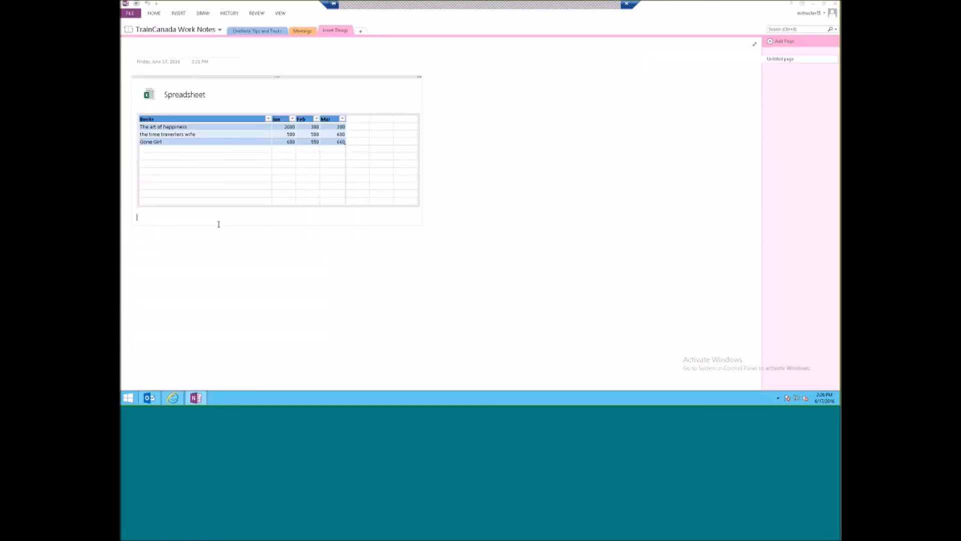
key("Return")
key("Return")
key("Return")
mouse_move(152, 194)
key("Return")
left_click(139, 213)
left_click(146, 246)
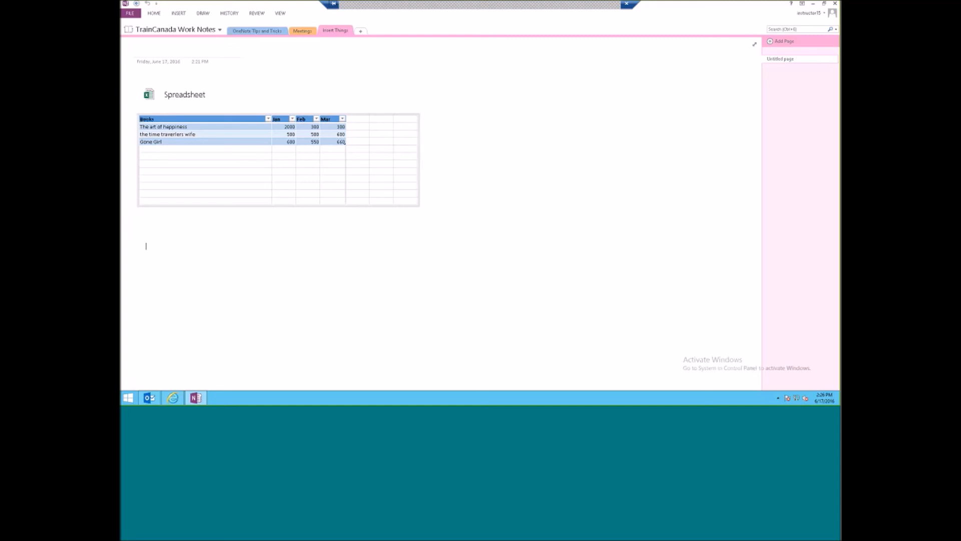
- Attach the Word document "This is the actual words of the document" from the Desktop below the spreadsheet as a file attachment
left_click(180, 14)
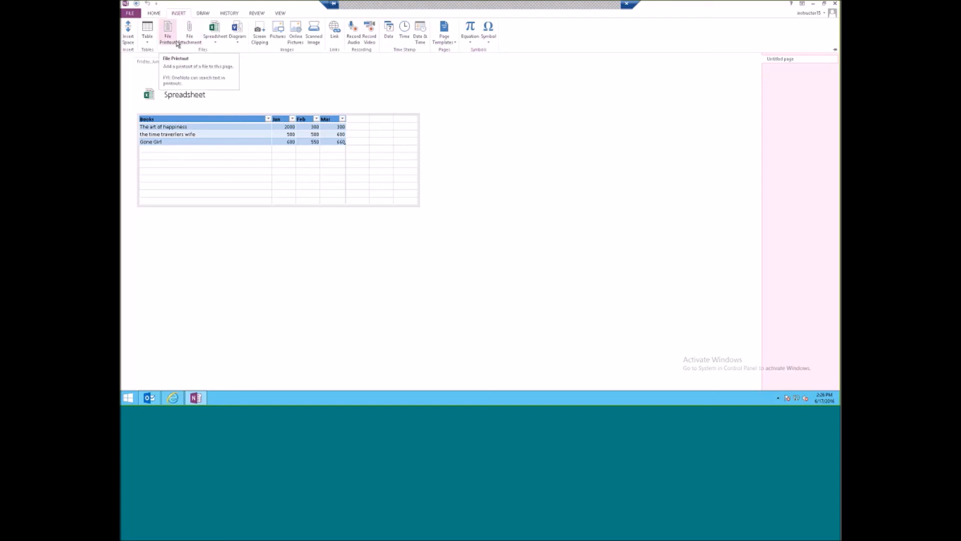
left_click(192, 40)
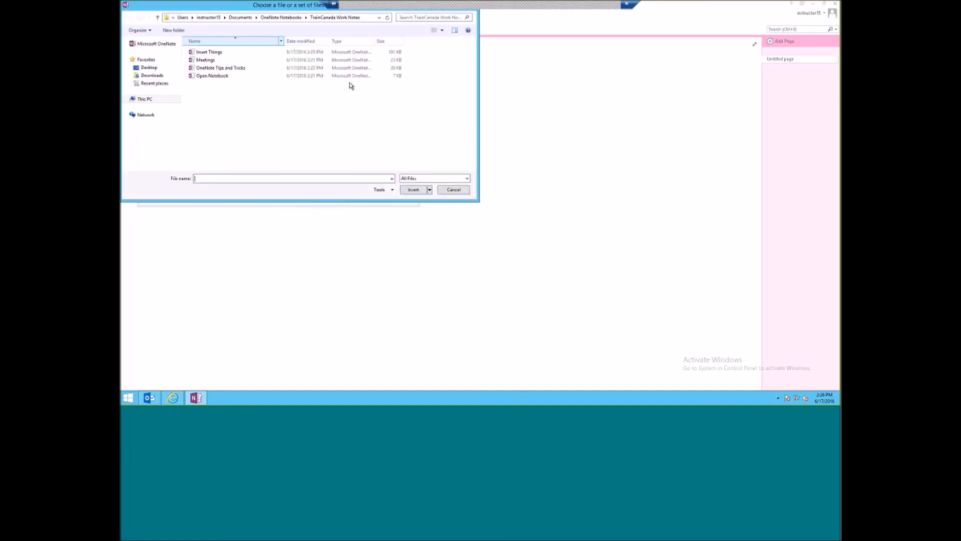
left_click(149, 67)
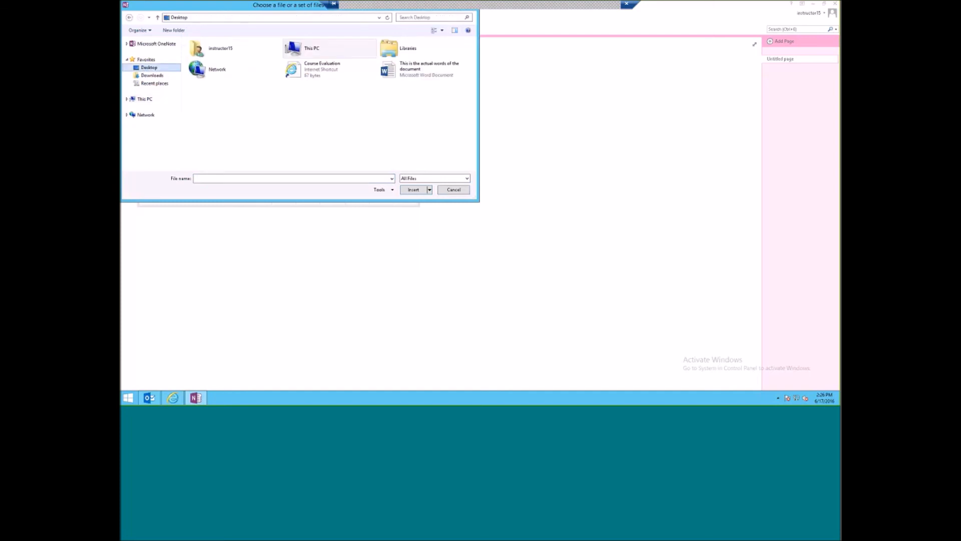
left_click(421, 70)
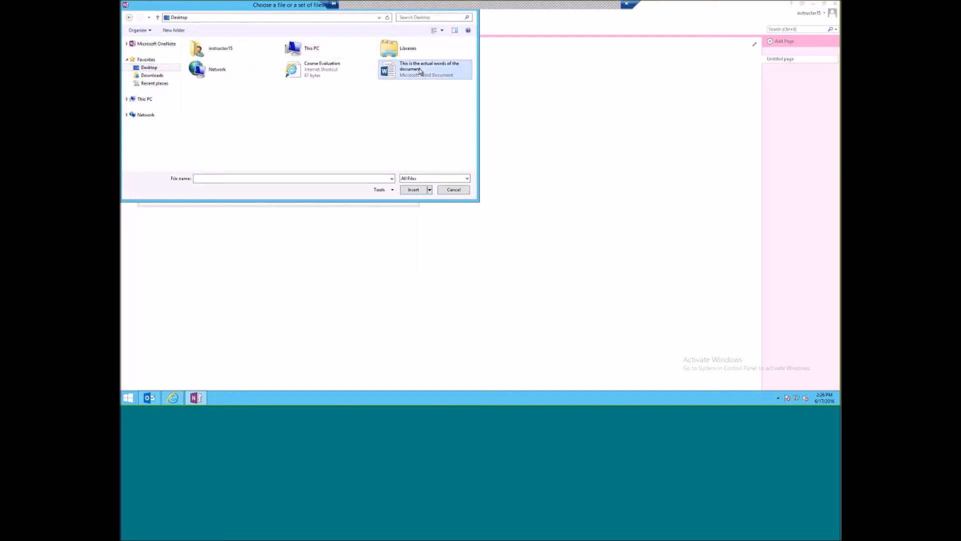
left_click(414, 190)
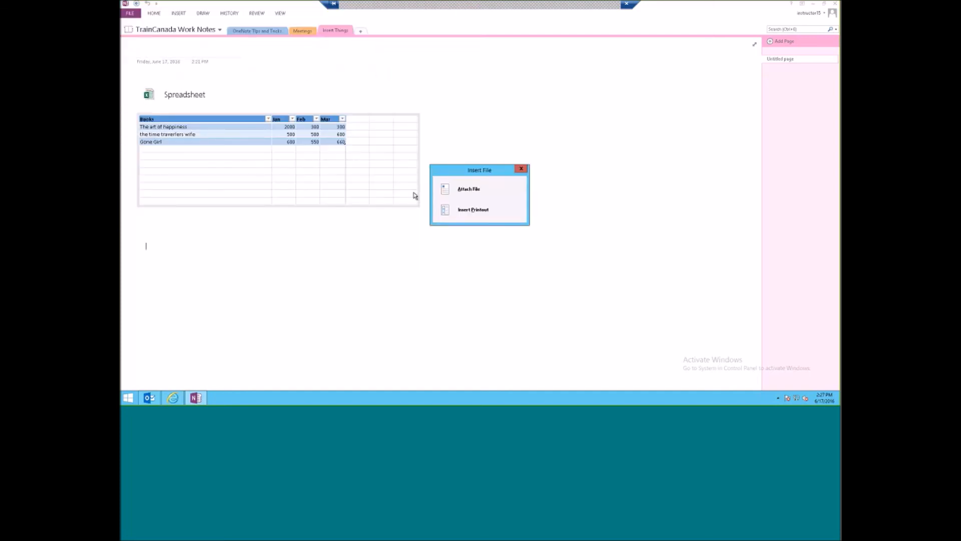
left_click(466, 190)
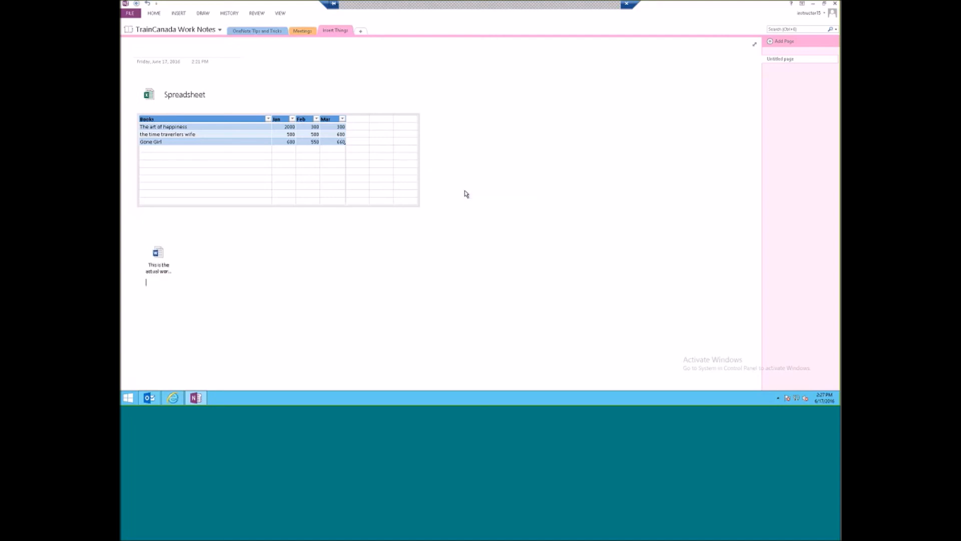
- Insert a file printout of "This is the actual words of the document" below the attachment
left_click(177, 14)
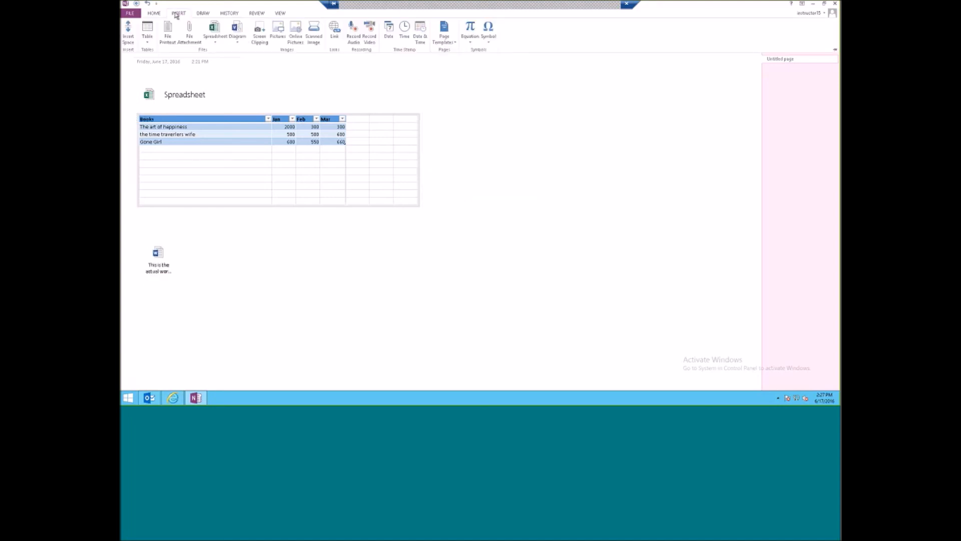
left_click(173, 43)
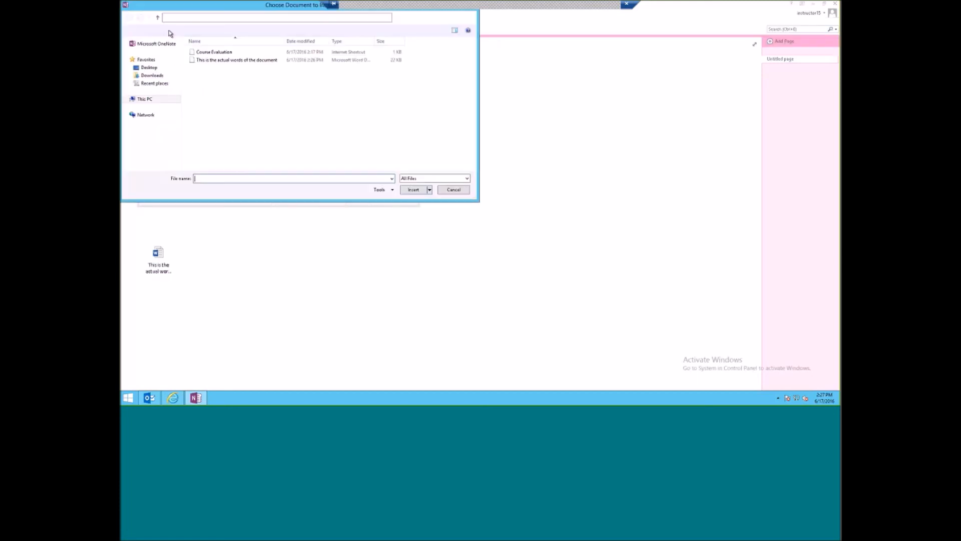
left_click(218, 61)
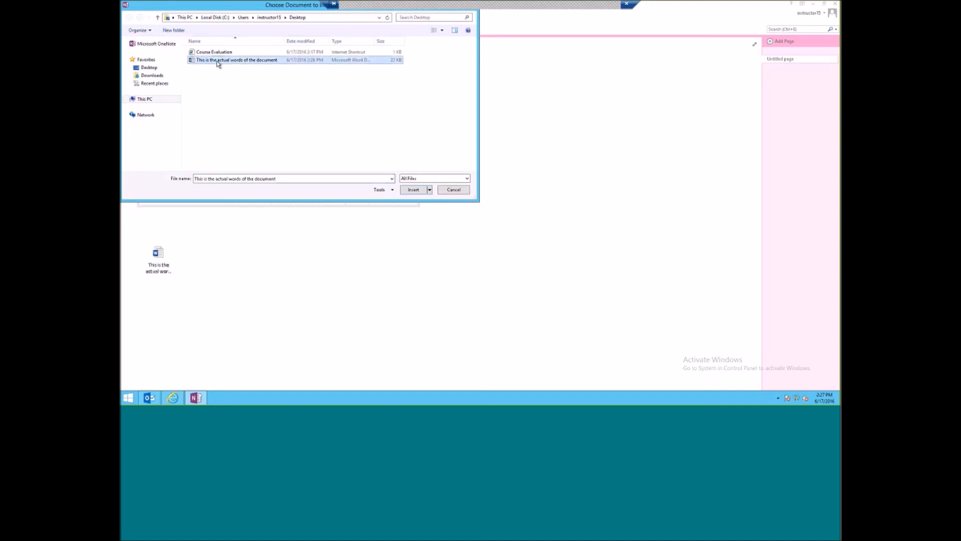
left_click(413, 190)
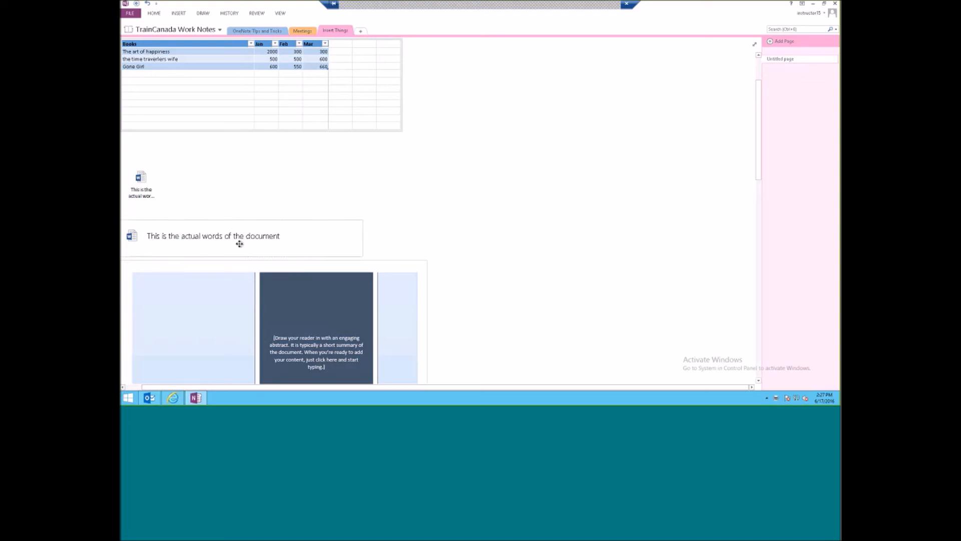
- Examine the inserted printout from its cover page to the text page and compare it with the attached file icon
scroll(602, 218, "down", 1)
scroll(603, 218, "down", 10)
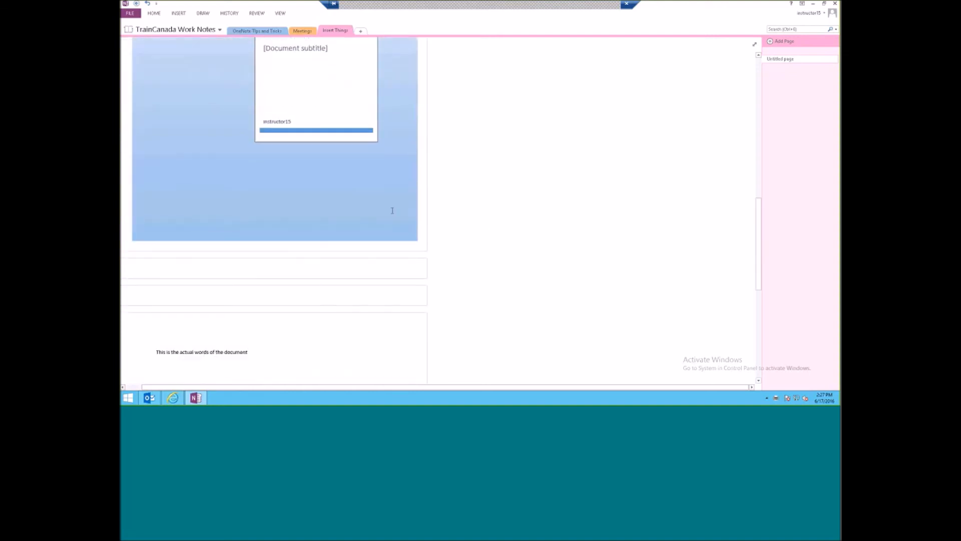
scroll(392, 210, "down", 5)
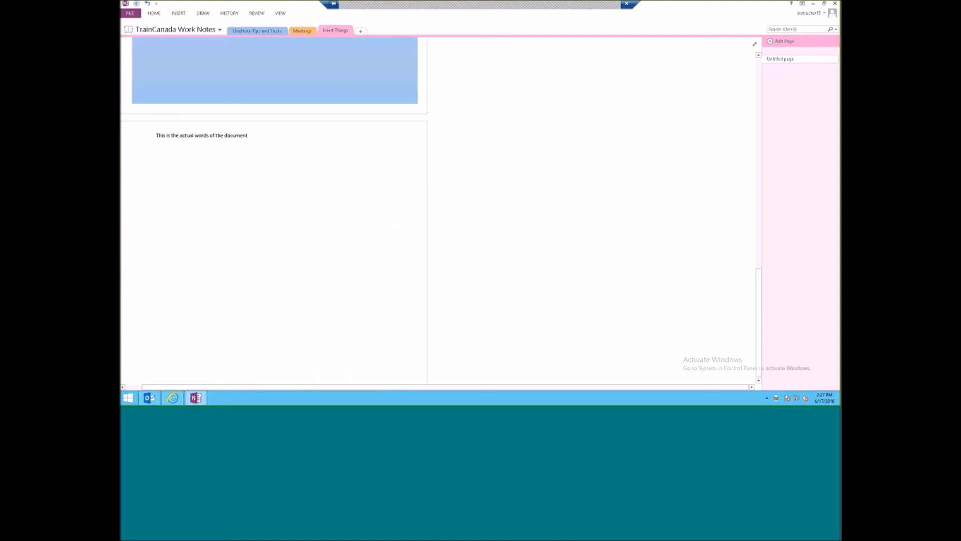
scroll(372, 157, "up", 15)
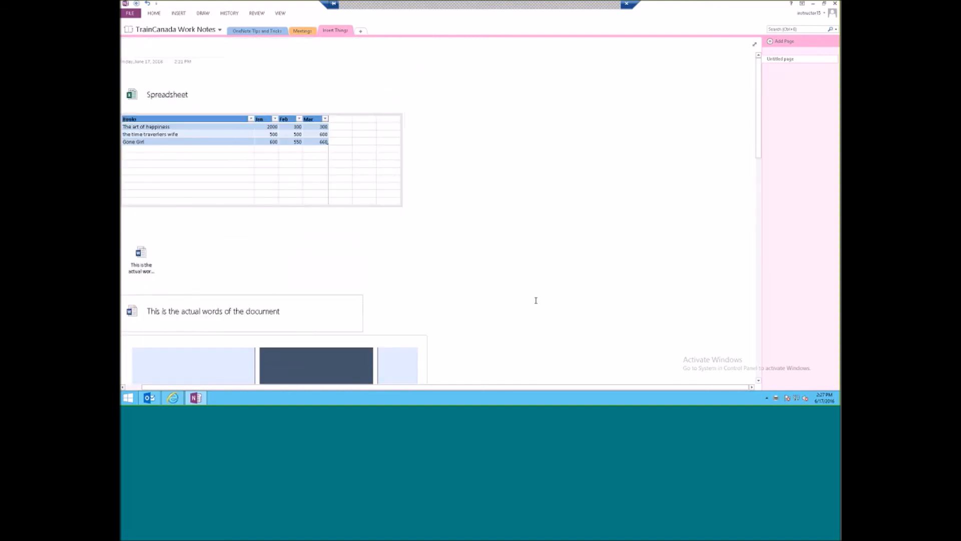
scroll(536, 300, "down", 4)
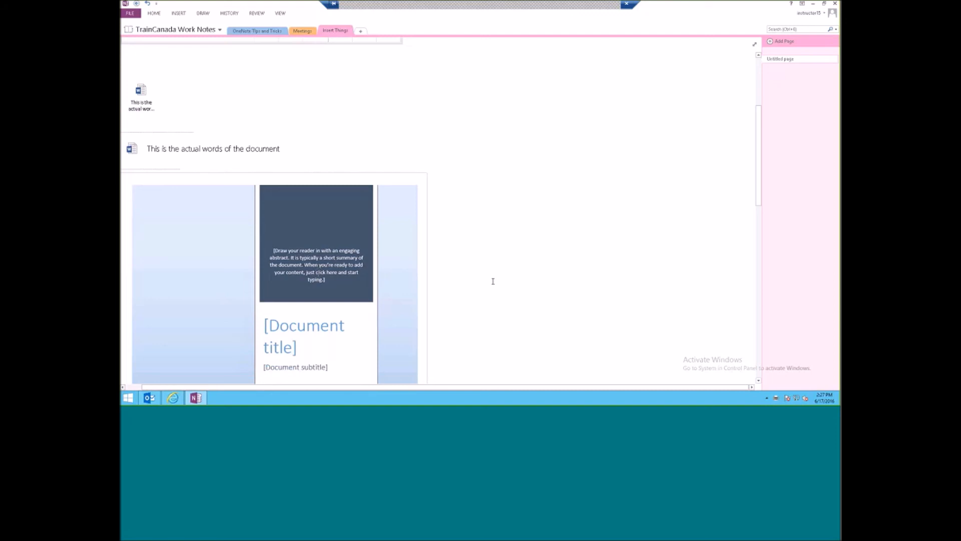
scroll(494, 281, "down", 3)
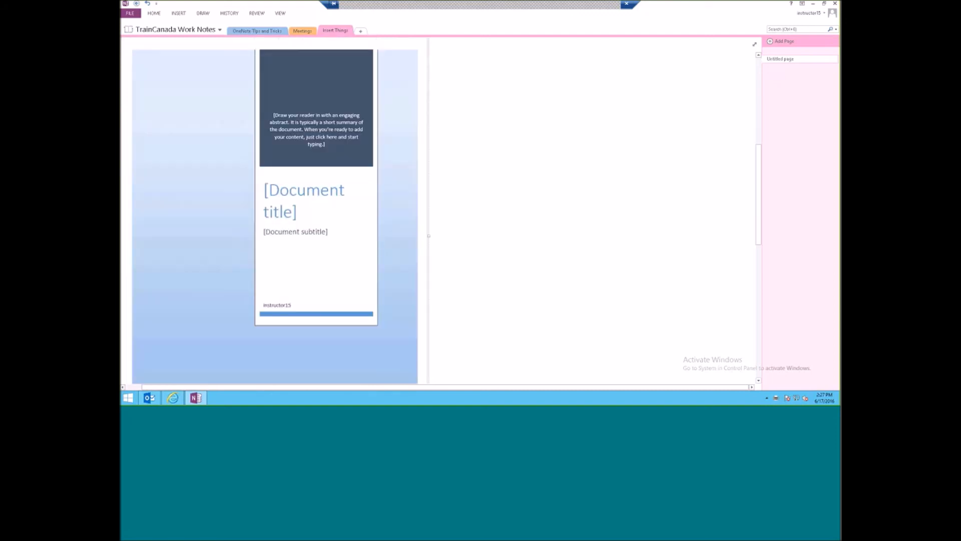
scroll(528, 260, "down", 2)
type("how")
key("BackSpace")
key("BackSpace")
key("BackSpace")
- Shrink the printout's cover page image to about two-thirds of its size, and reduce the last page's image as well
left_click(277, 235)
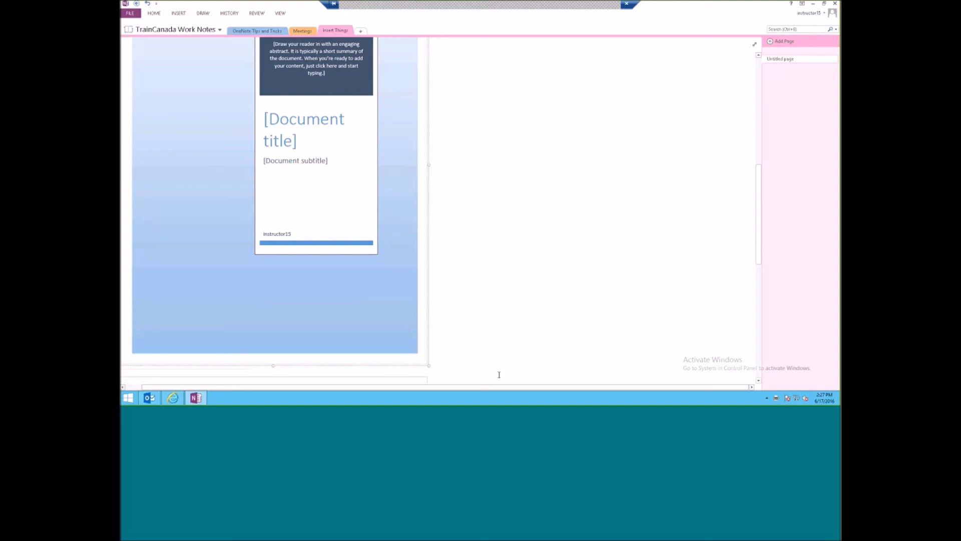
left_click_drag(428, 366, 271, 212)
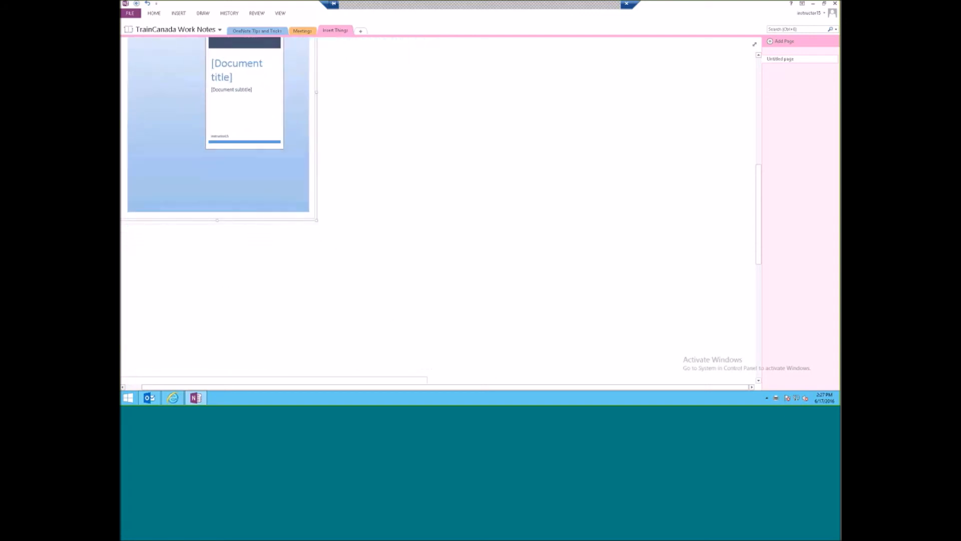
scroll(418, 378, "down", 8)
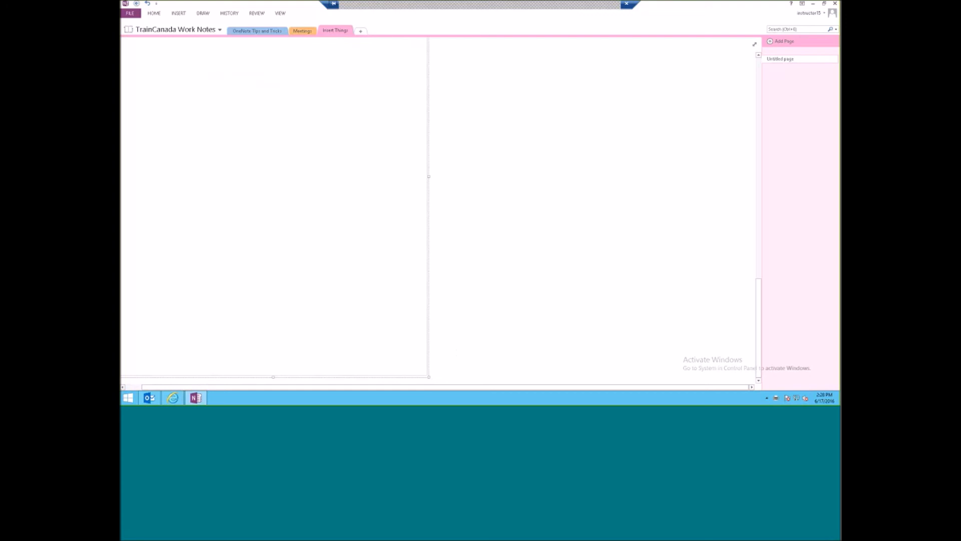
left_click_drag(429, 376, 281, 155)
scroll(757, 79, "up", 10)
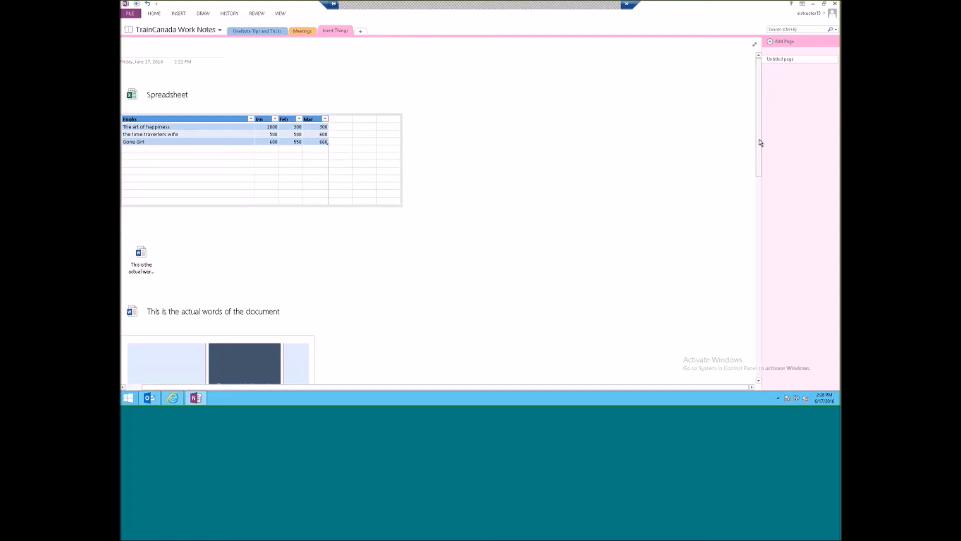
left_click(178, 14)
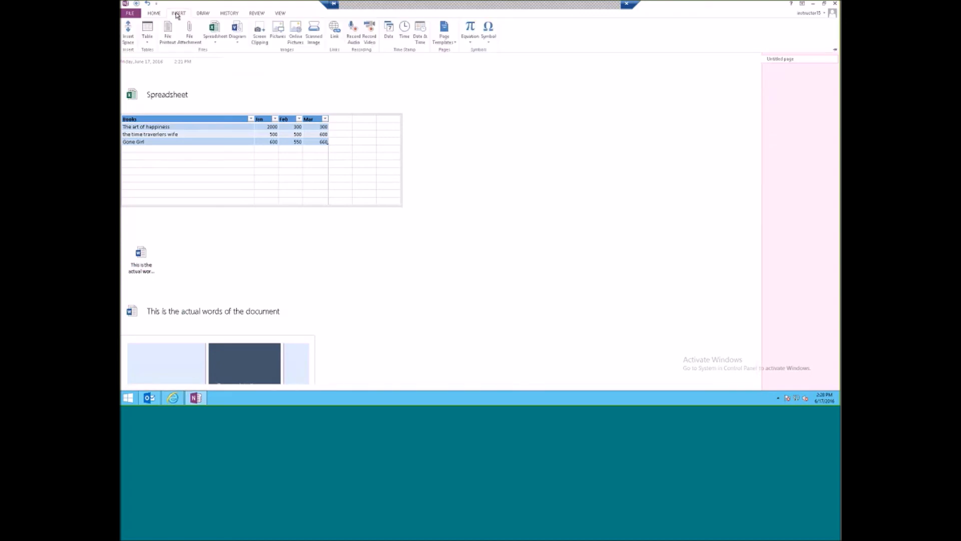
left_click(214, 39)
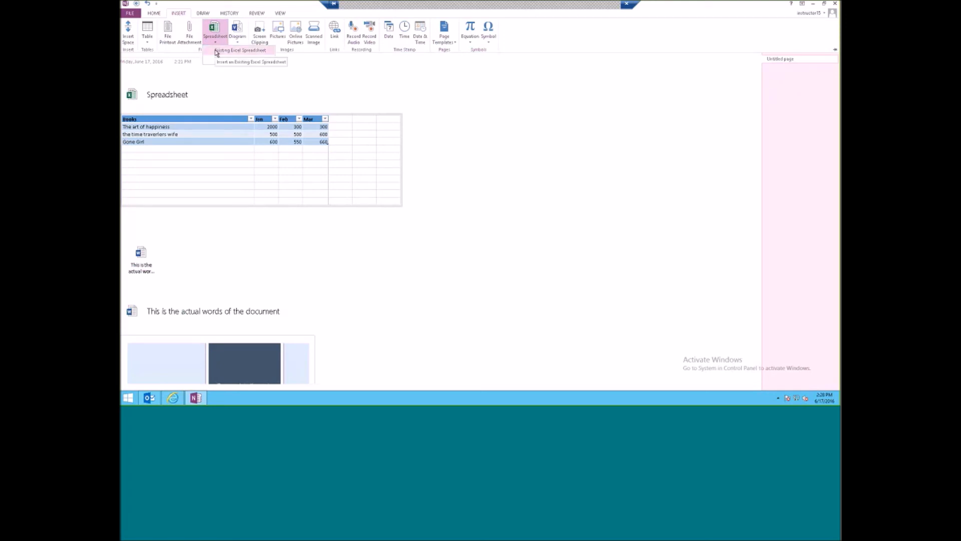
left_click(238, 40)
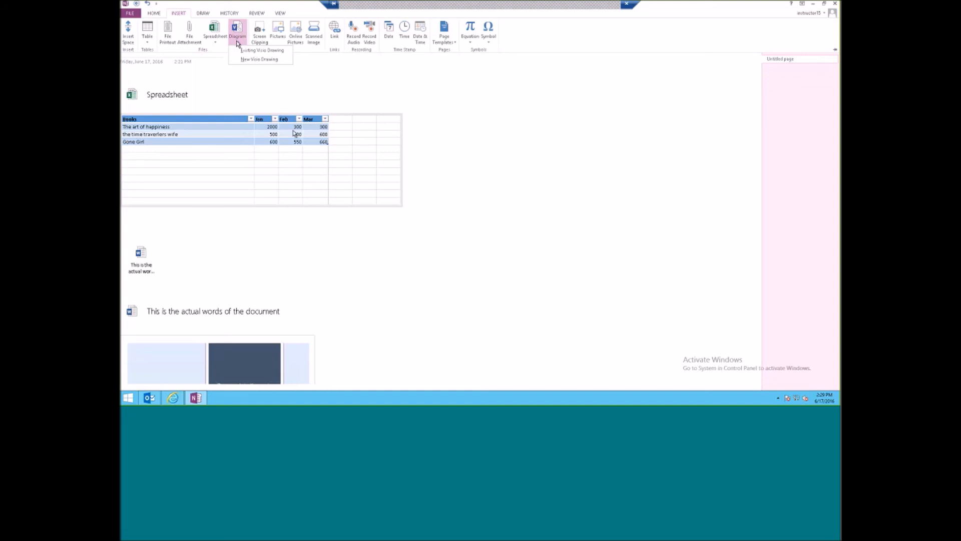
- Switch to Internet Explorer, maximize the TrainCanada website window and bring the home page's whole Company News column into view
left_click(173, 398)
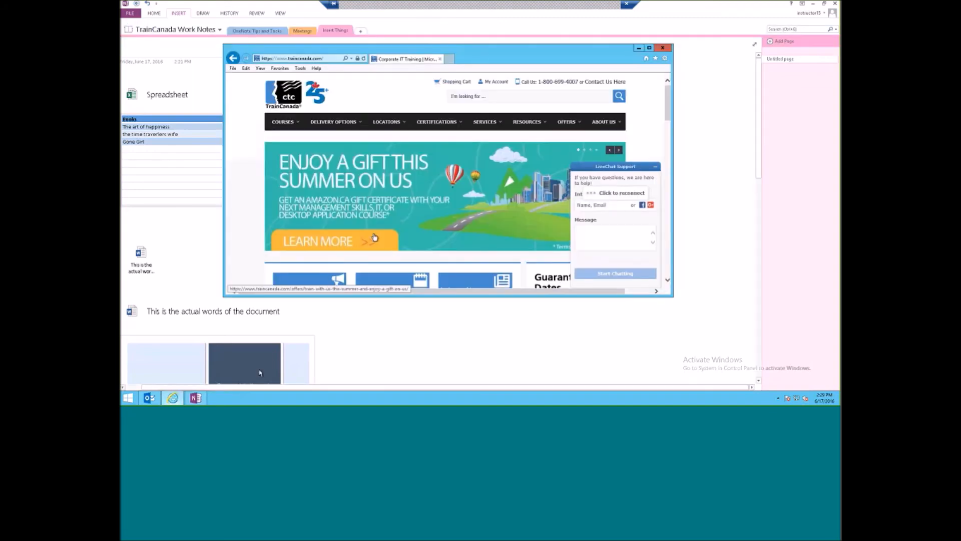
left_click(649, 48)
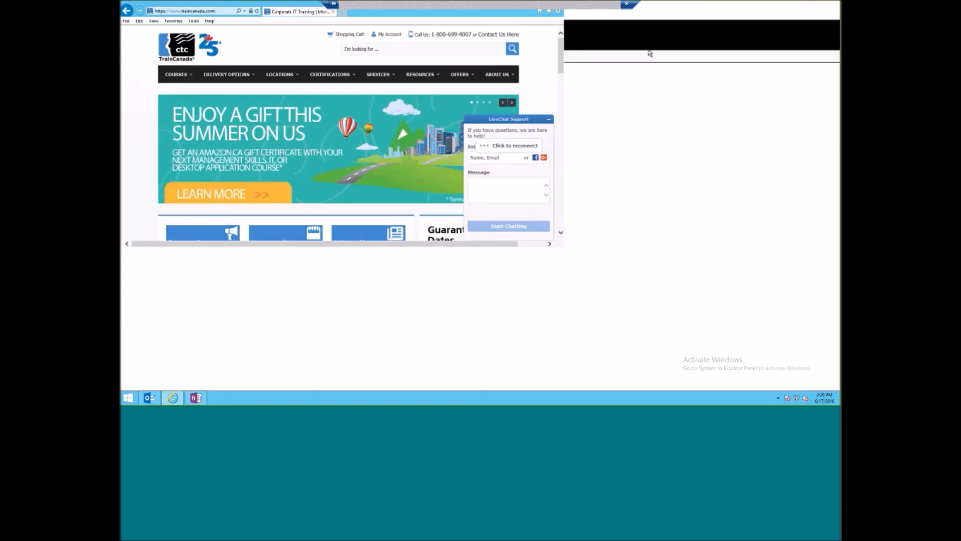
scroll(765, 160, "down", 5)
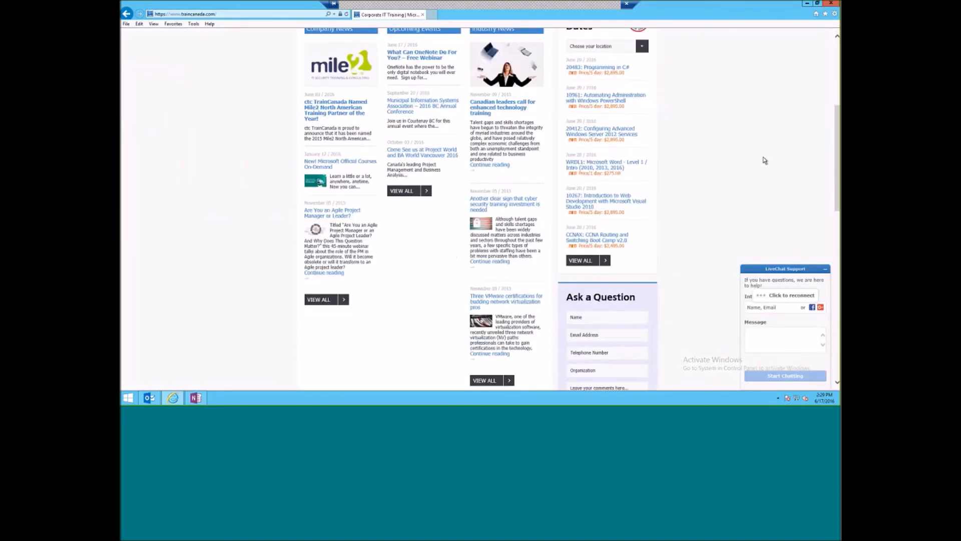
scroll(764, 160, "up", 2)
scroll(765, 160, "up", 2)
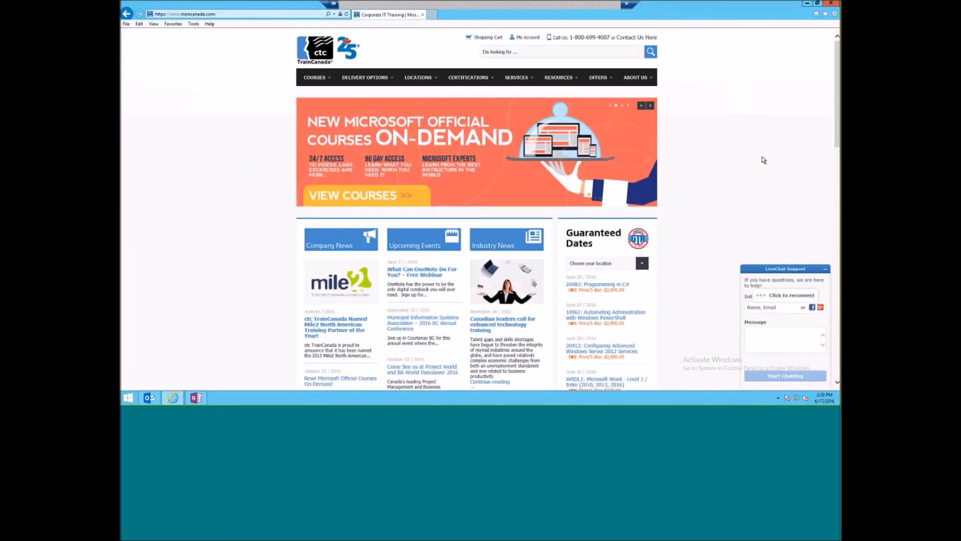
scroll(764, 159, "down", 1)
scroll(765, 160, "down", 1)
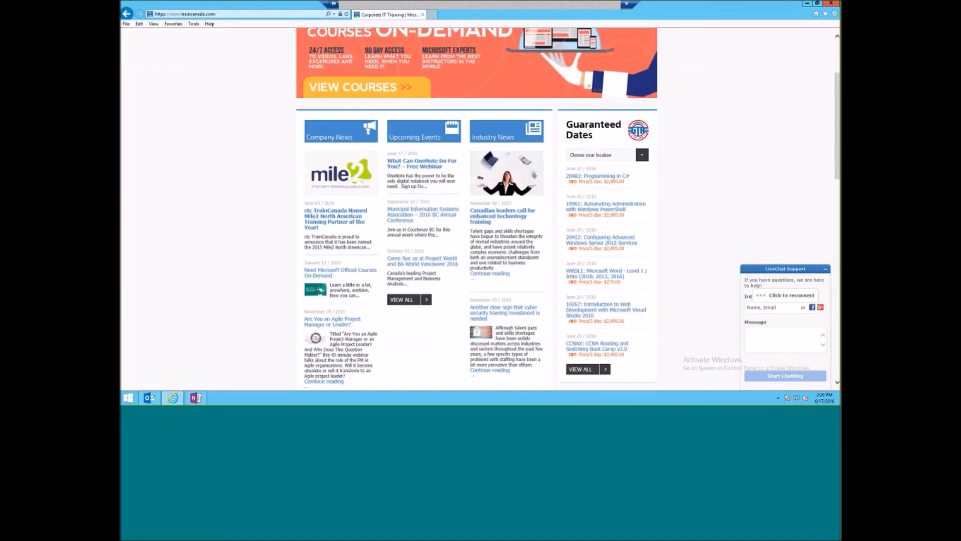
- Return to OneNote and insert a screen clipping of the website's Company News column below the last printout page
left_click(195, 398)
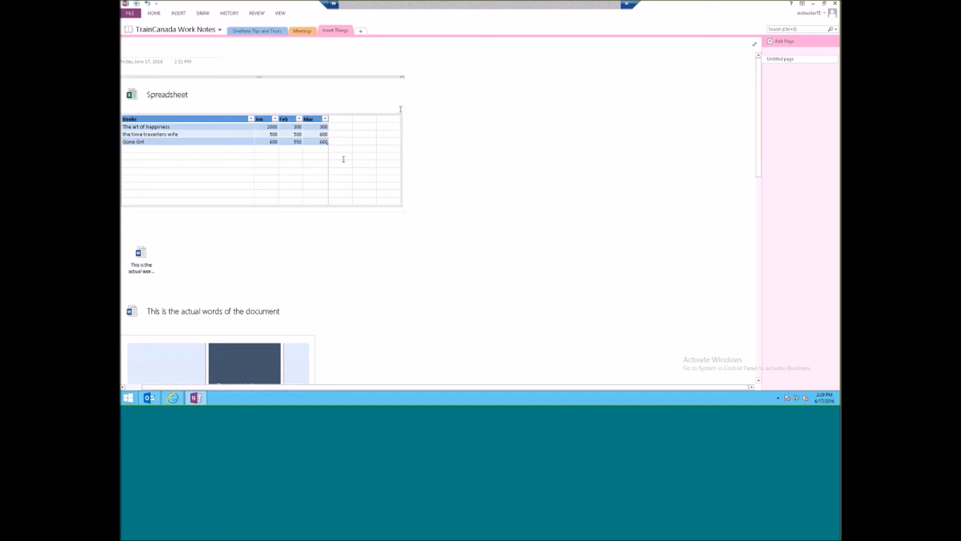
scroll(422, 171, "down", 5)
scroll(423, 184, "down", 5)
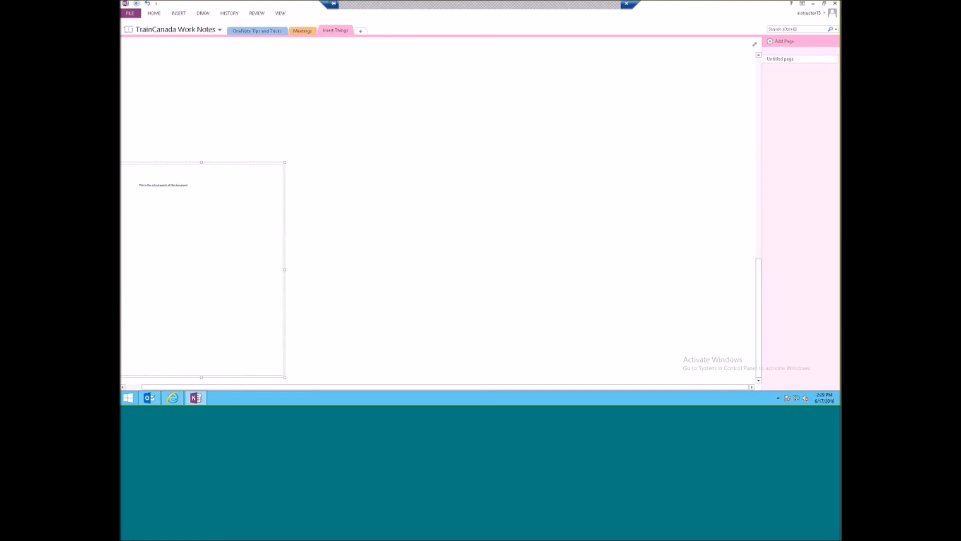
left_click_drag(238, 217, 238, 69)
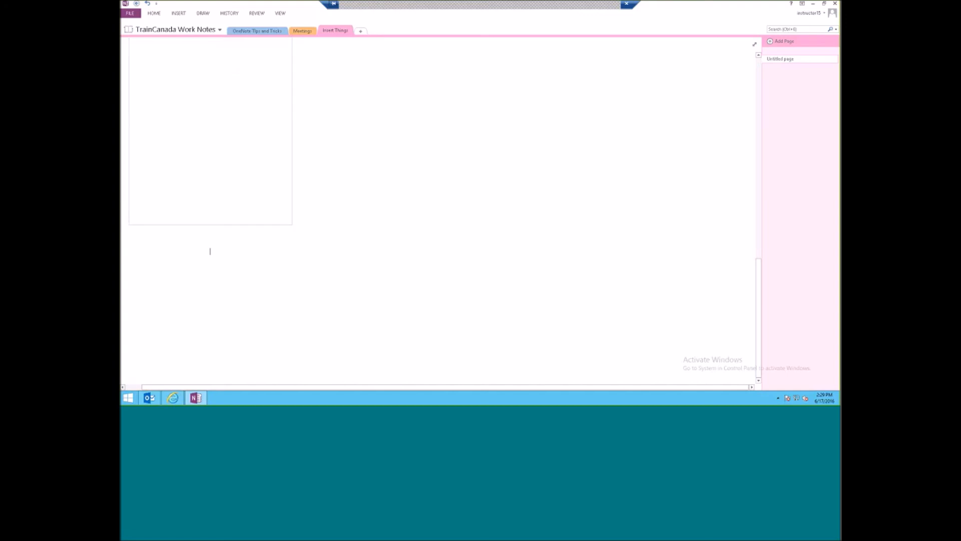
left_click(181, 14)
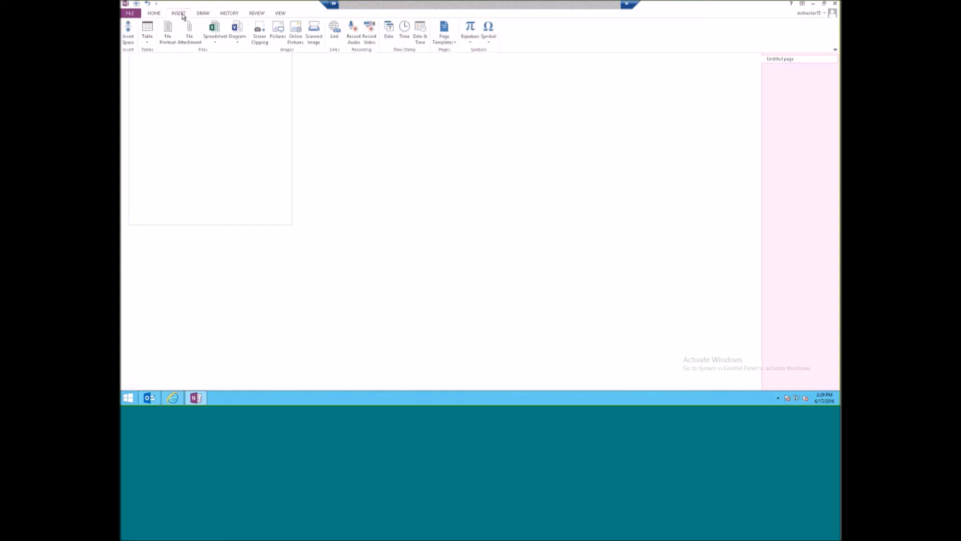
left_click(262, 39)
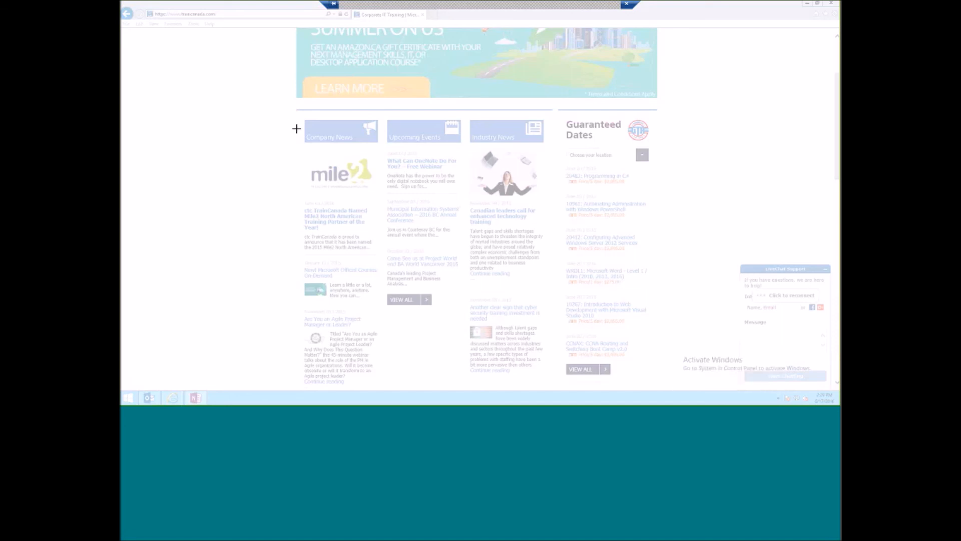
left_click_drag(302, 118, 381, 388)
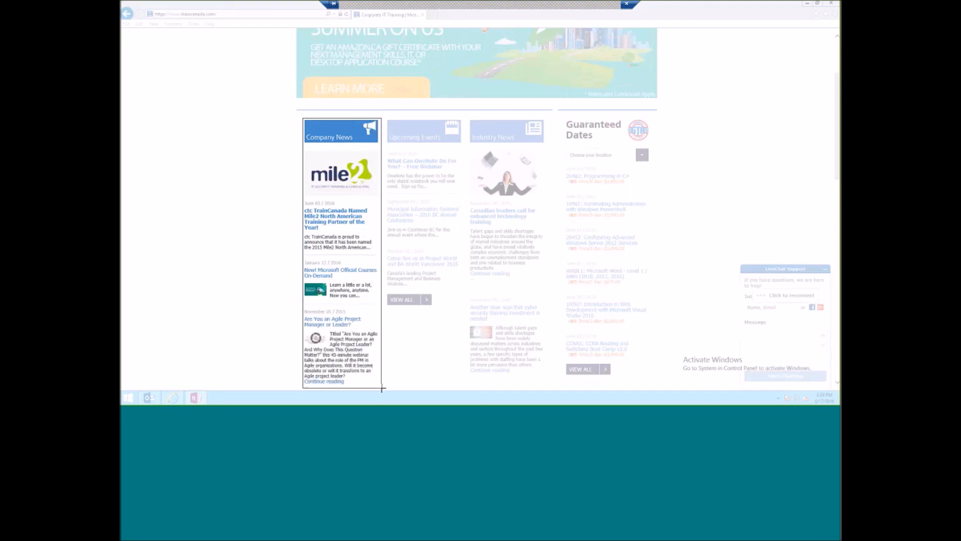
left_click_drag(382, 388, 383, 388)
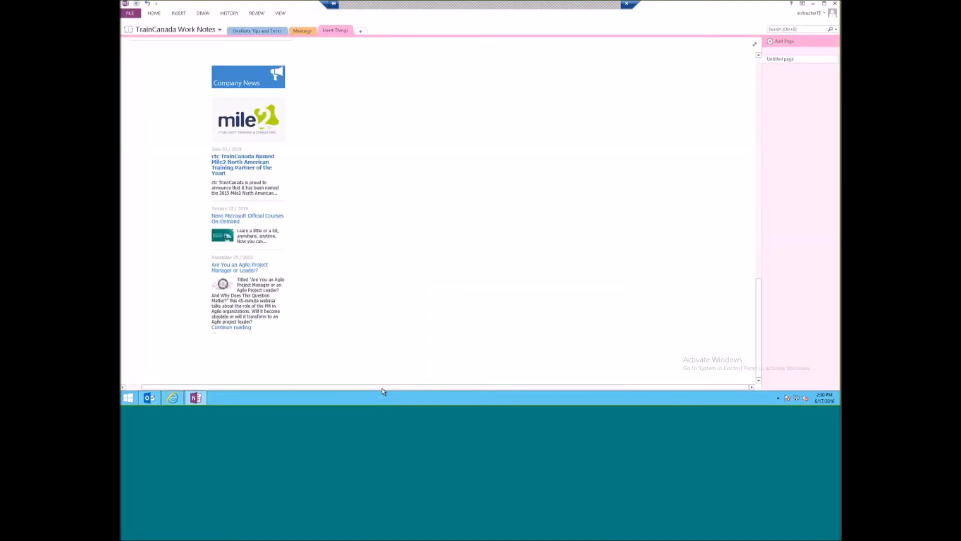
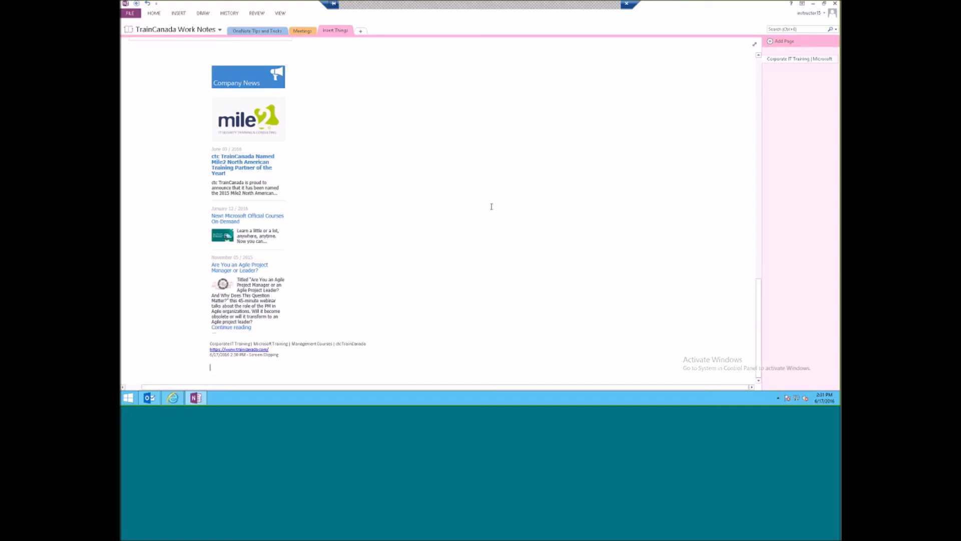
- Search all notebooks for "Project" to check whether text inside the screen clipping is found
left_click(780, 28)
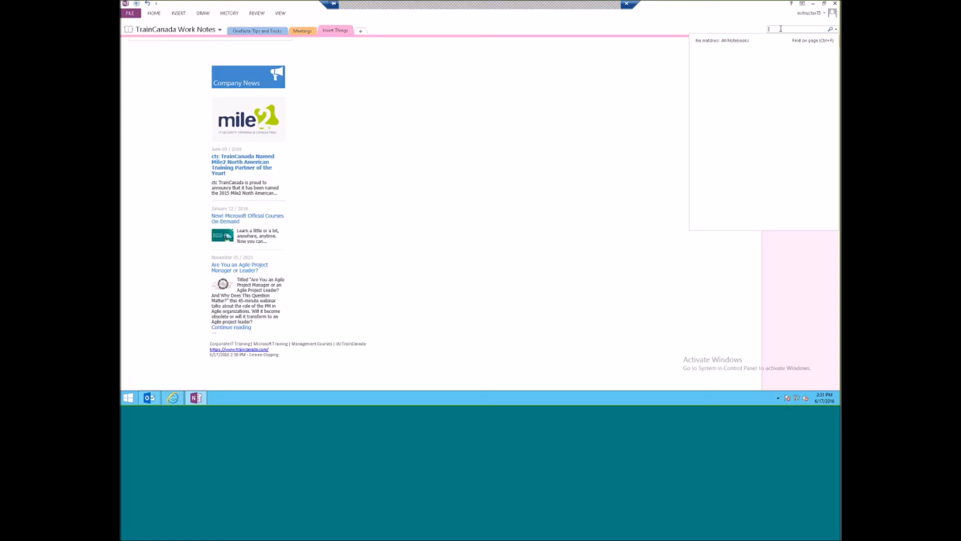
type("Project")
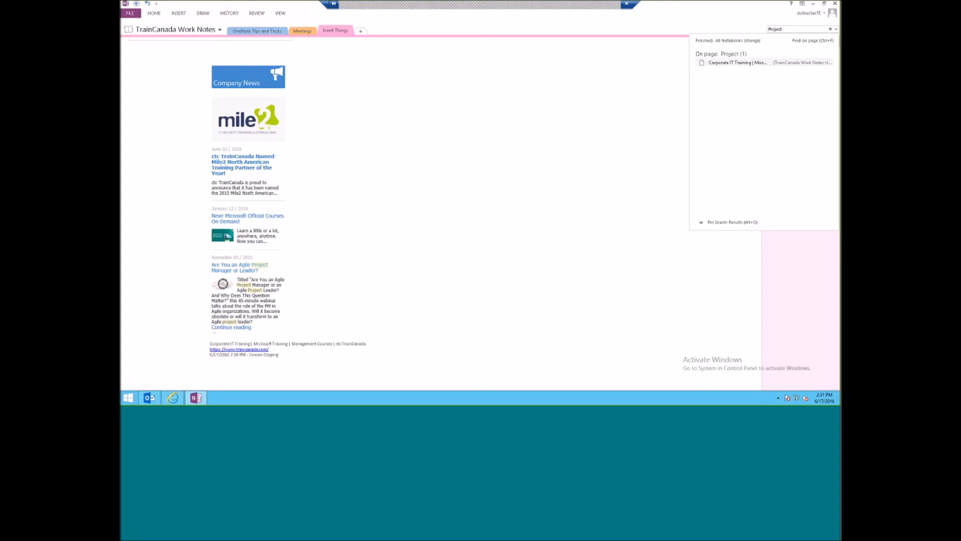
left_click(625, 82)
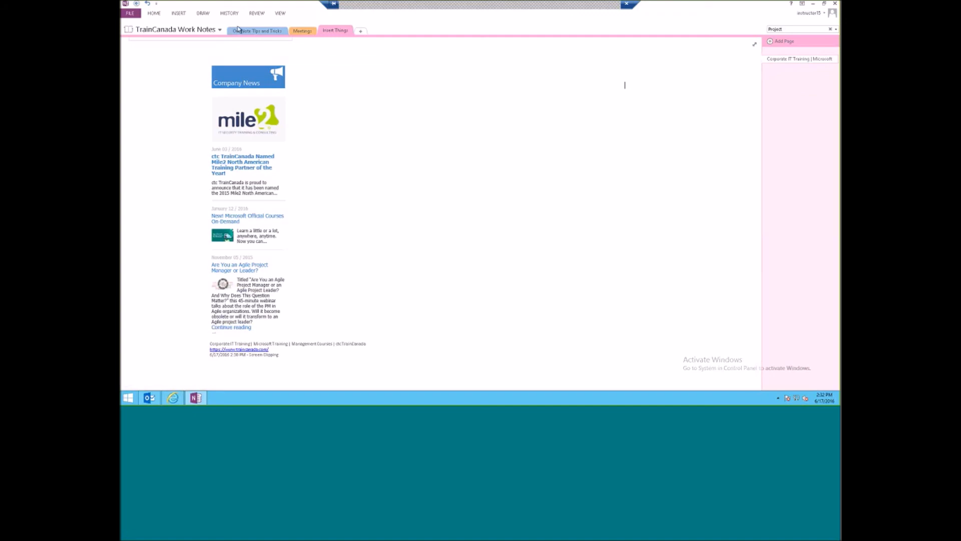
left_click(179, 13)
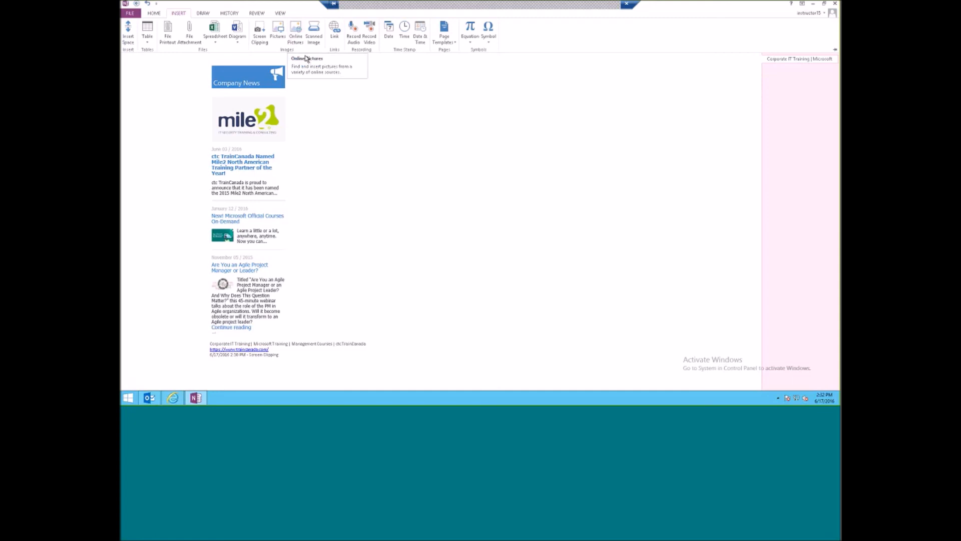
left_click(466, 124)
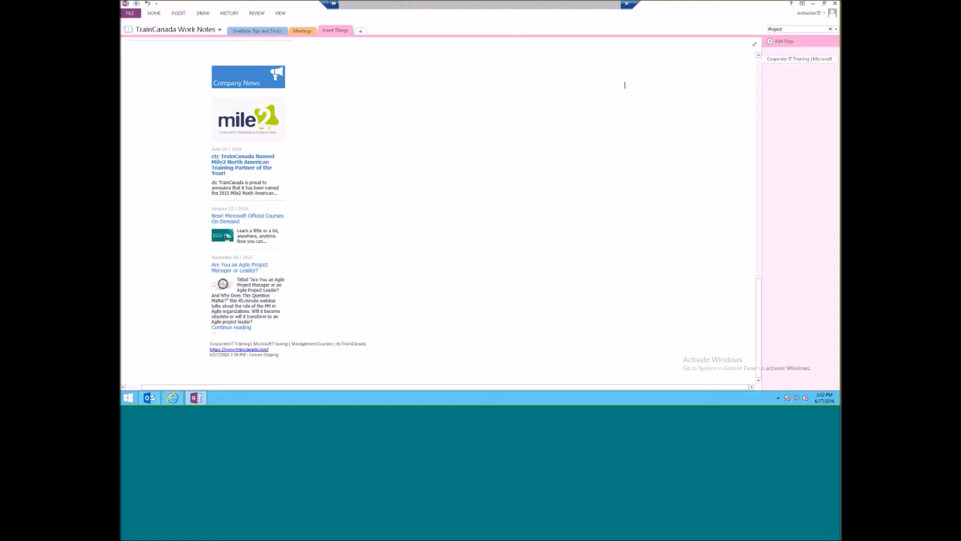
left_click(178, 13)
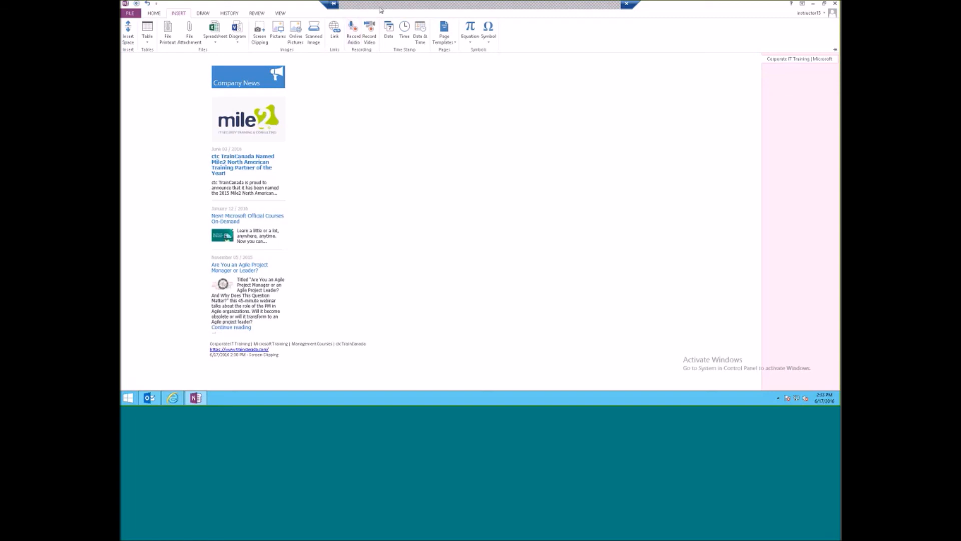
- Insert a date stamp between the spreadsheet and the attached Word file, followed by a combined date and time stamp
left_click(757, 80)
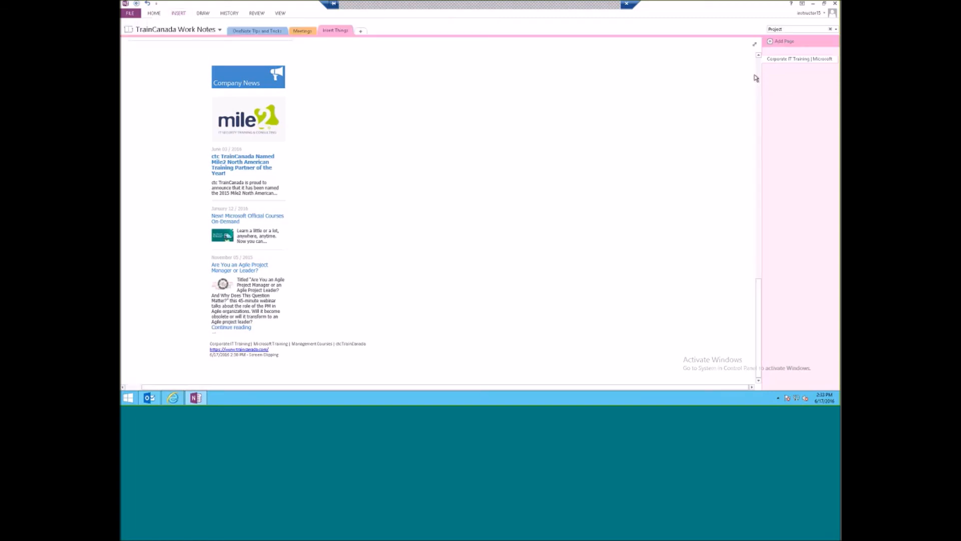
left_click(758, 71)
left_click(758, 67)
left_click(759, 69)
left_click(758, 67)
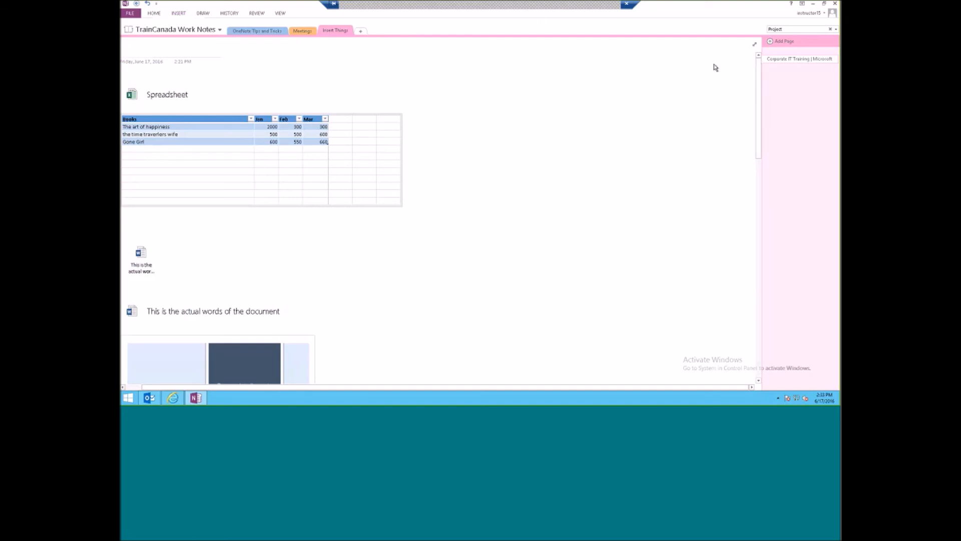
left_click(178, 13)
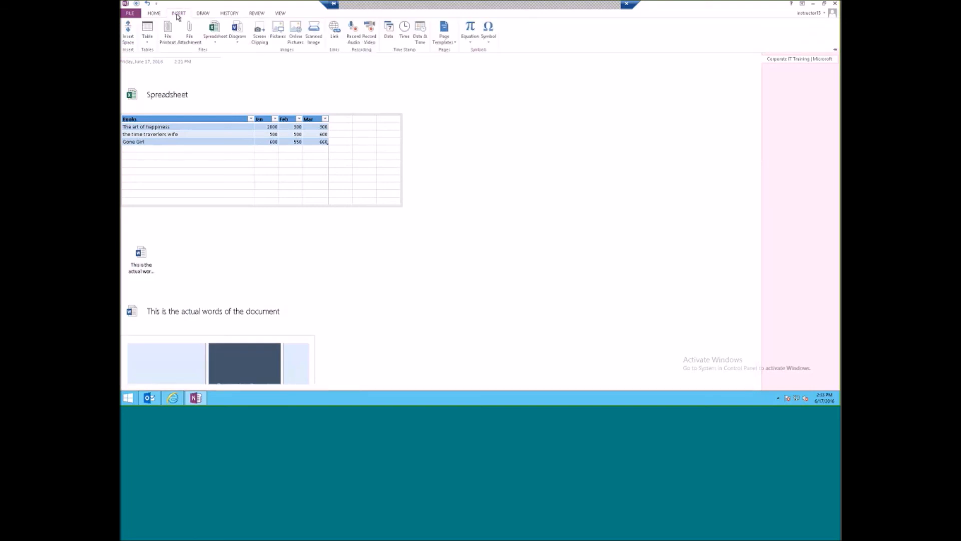
left_click(162, 228)
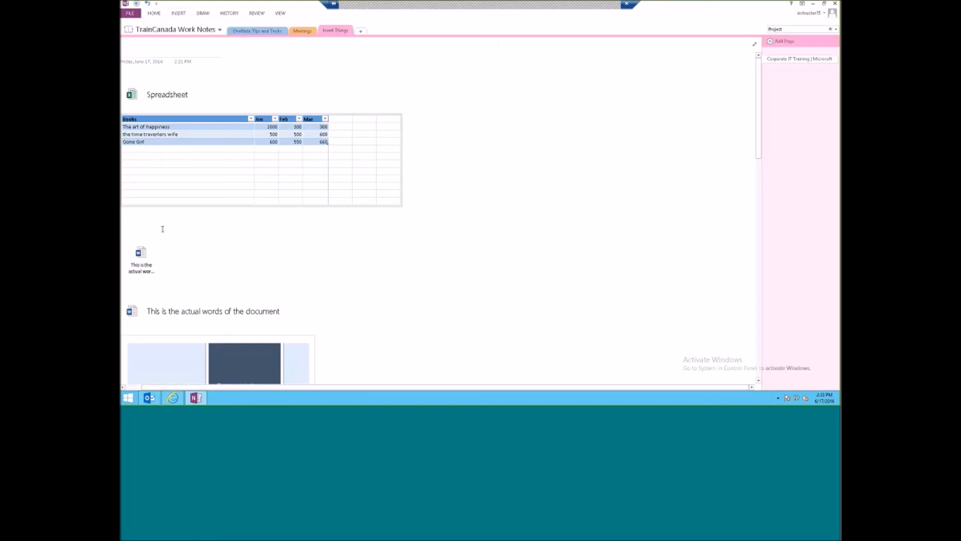
left_click(175, 14)
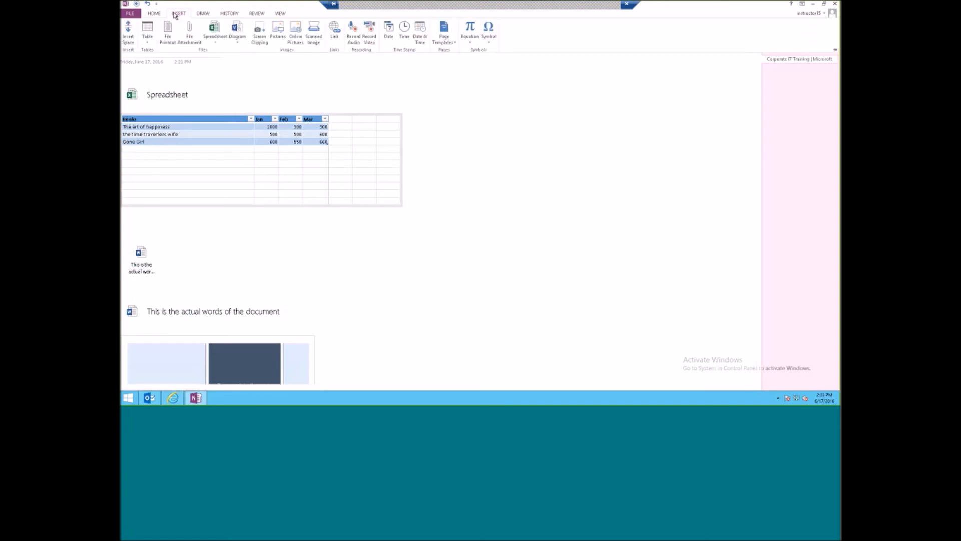
left_click(389, 30)
left_click(179, 13)
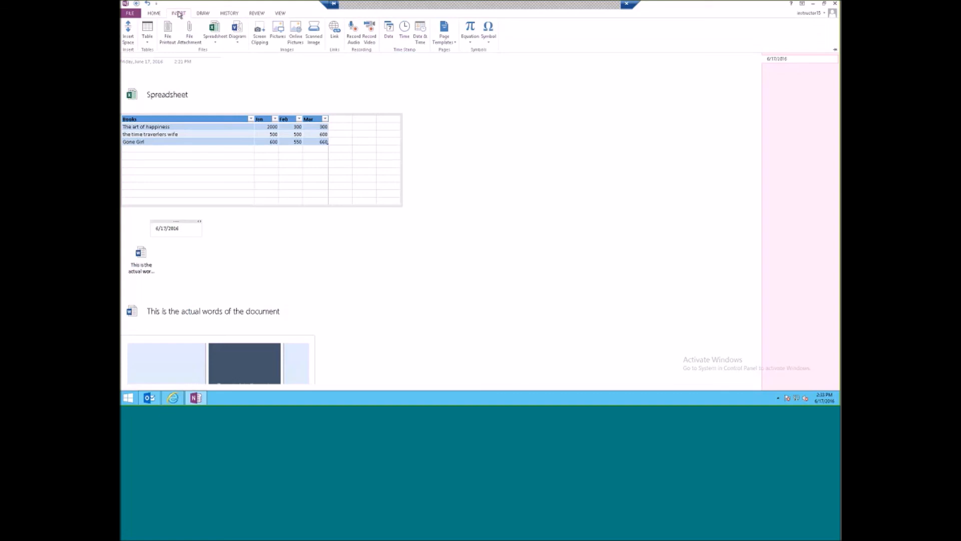
left_click(419, 34)
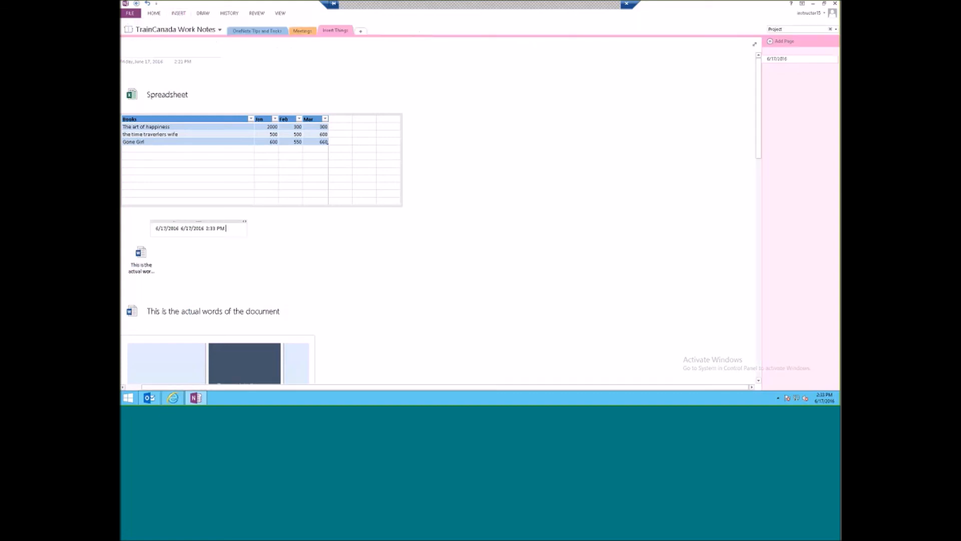
- Open the page templates and add a page based on the Academic template Simple Lecture Notes
left_click(177, 15)
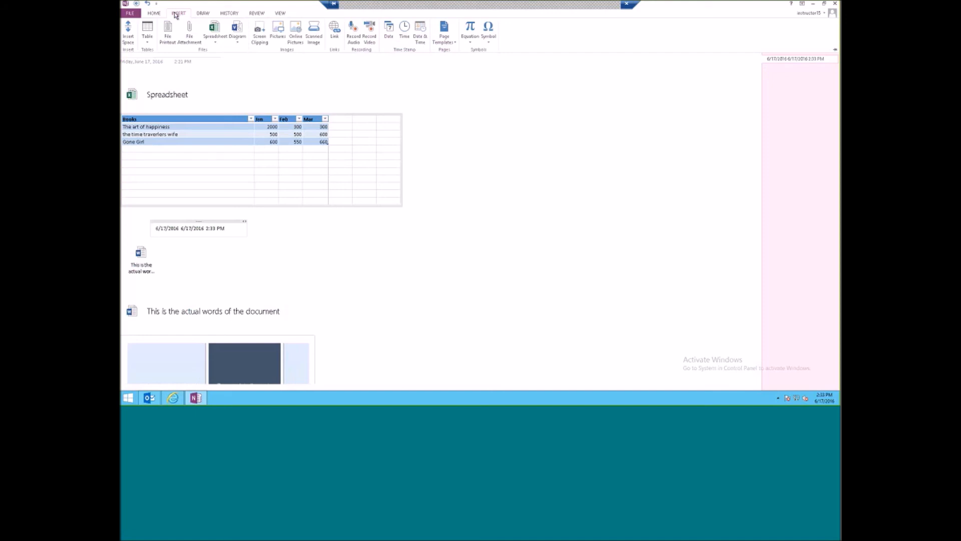
left_click(447, 41)
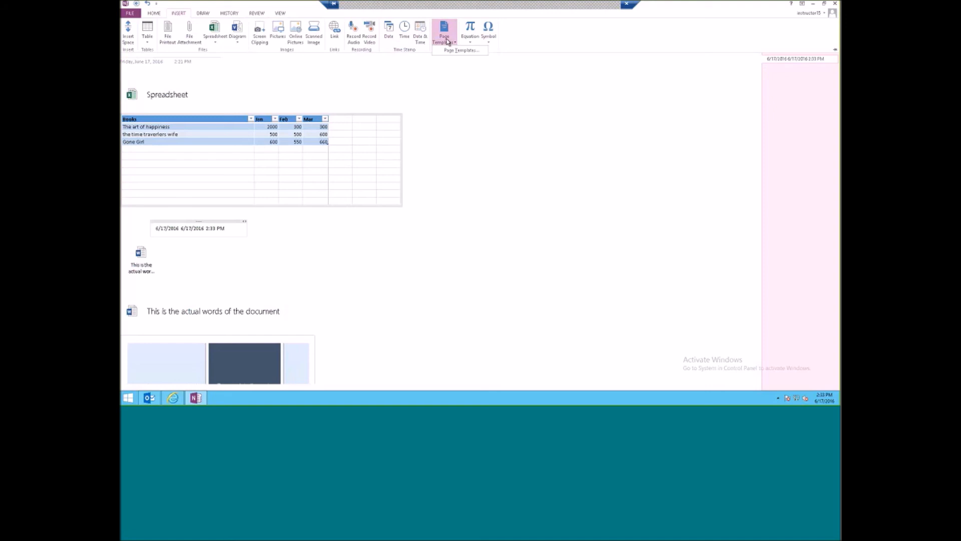
left_click(452, 52)
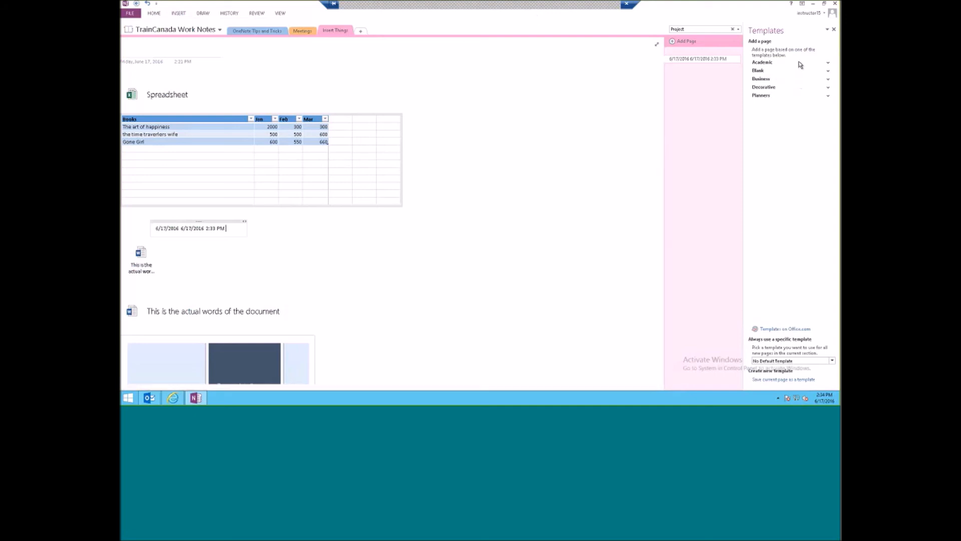
left_click(829, 64)
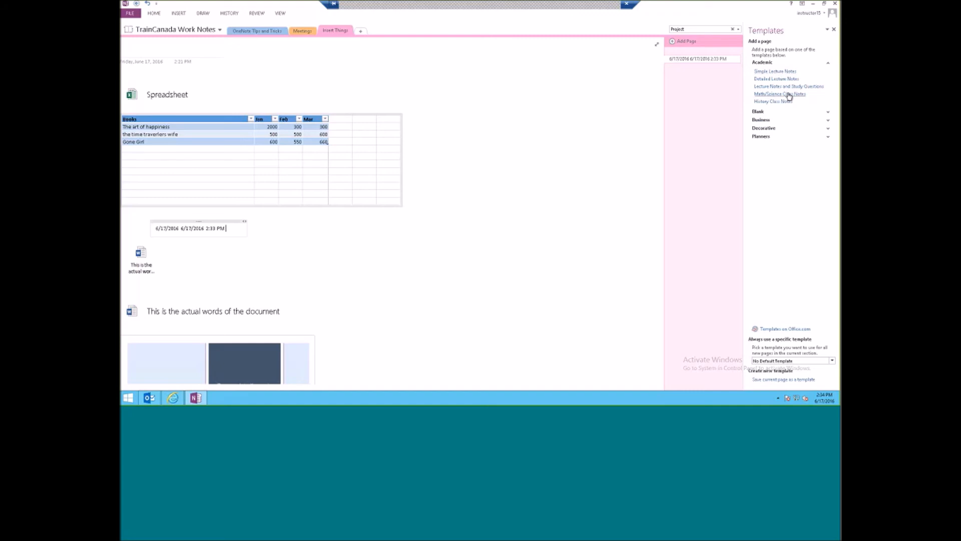
left_click(766, 73)
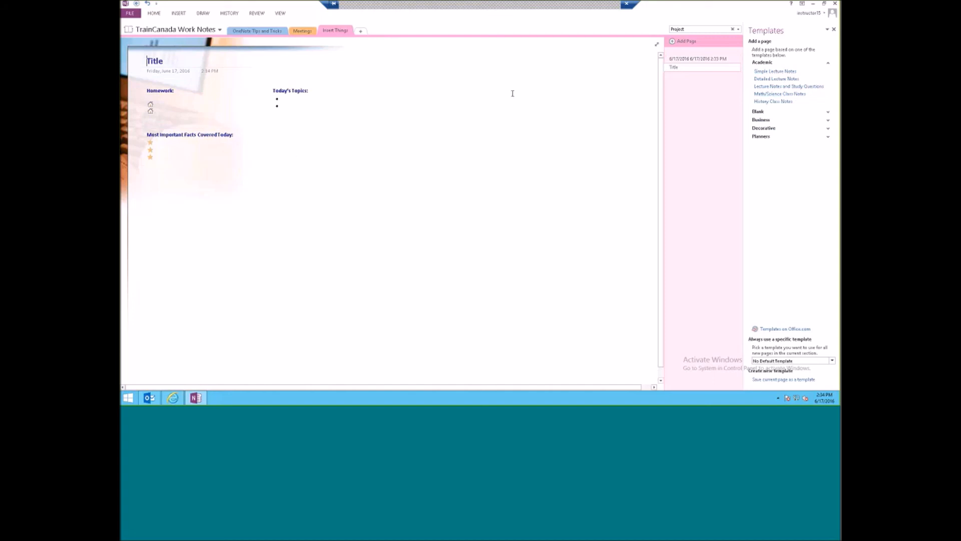
- Look through the Blank template category, and add a page based on the Business template Project Overview
left_click(823, 112)
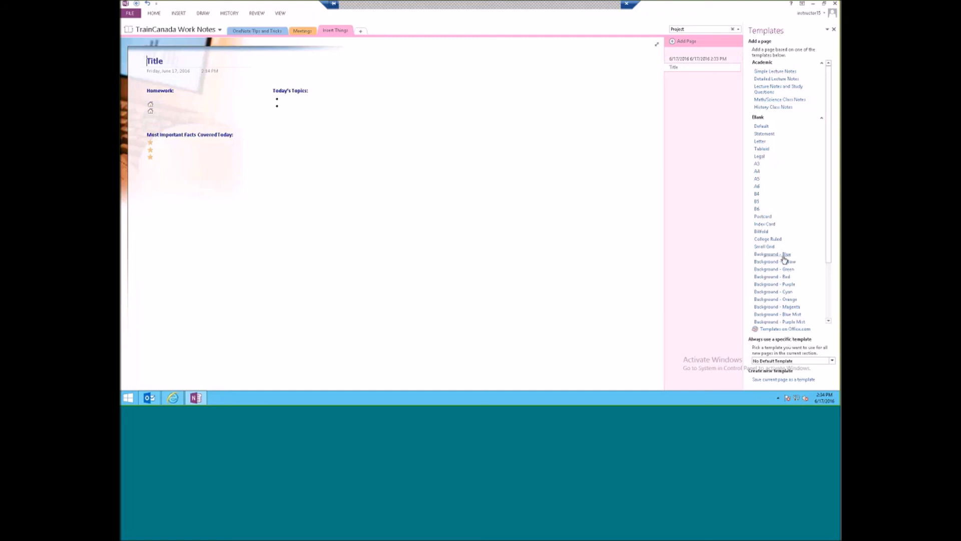
left_click(822, 118)
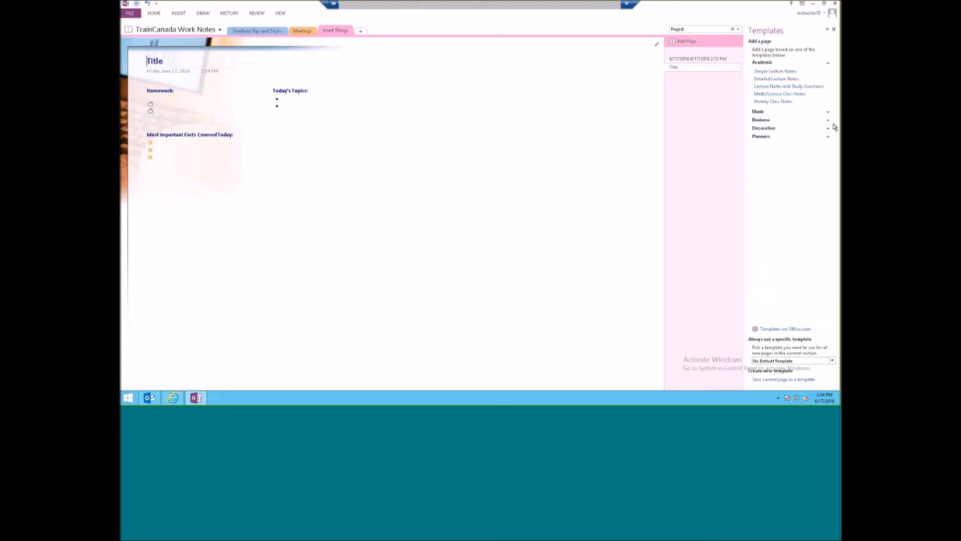
left_click(828, 123)
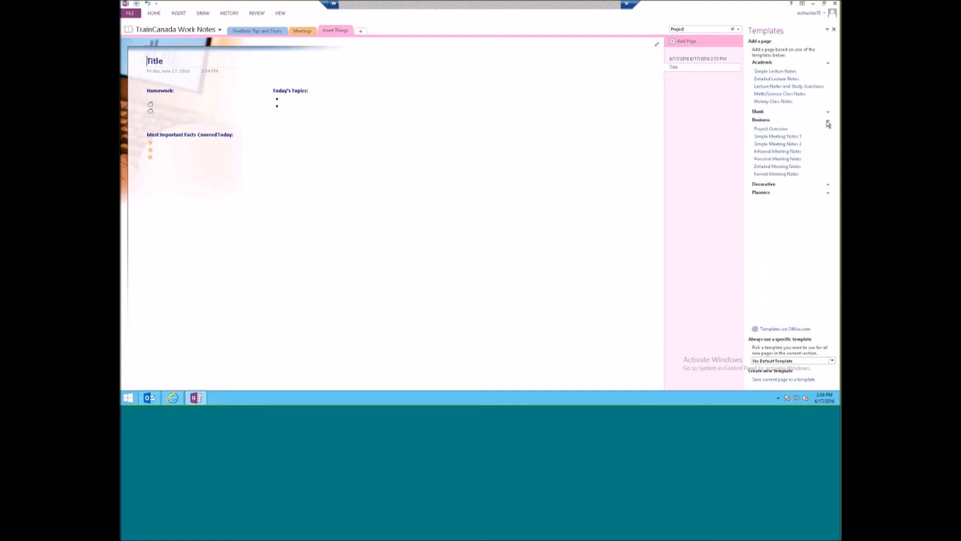
left_click(778, 129)
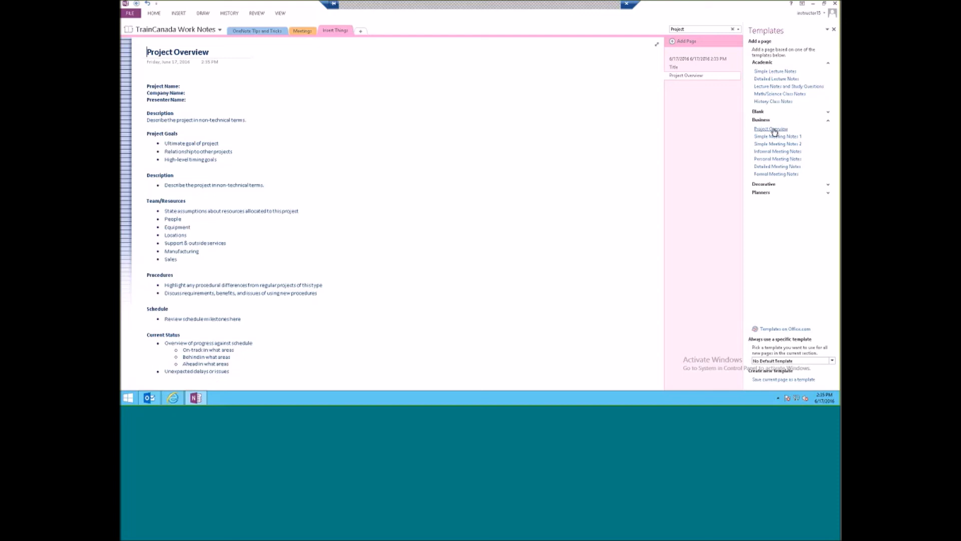
- Add pages from the remaining Business templates: Simple Meeting Notes 1 and 2, Informal, Personal, Detailed and Formal Meeting Notes
left_click(784, 136)
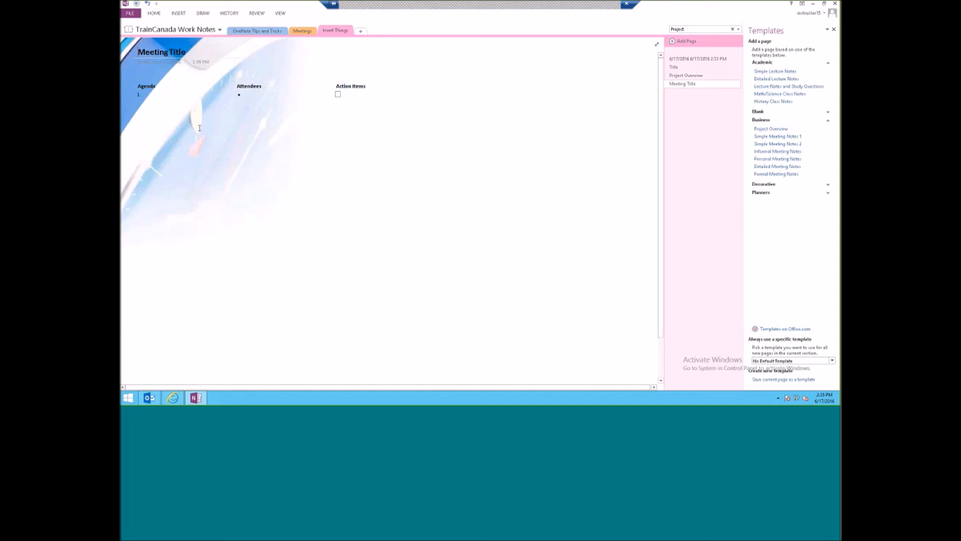
left_click(776, 144)
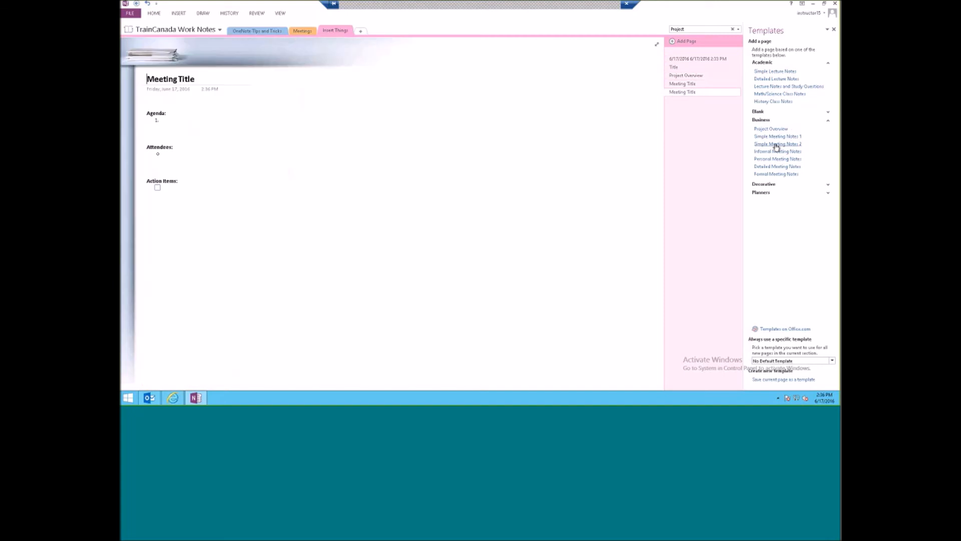
left_click(777, 151)
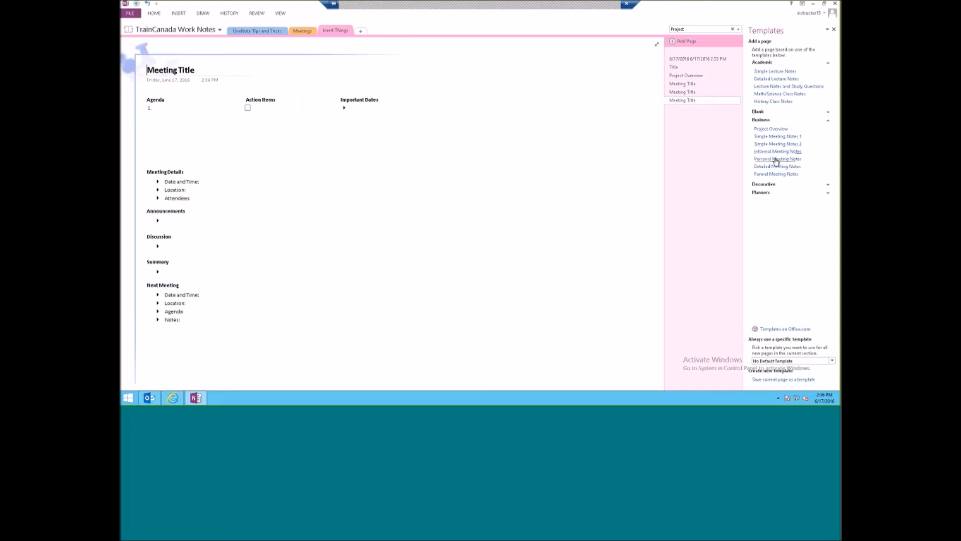
left_click(777, 159)
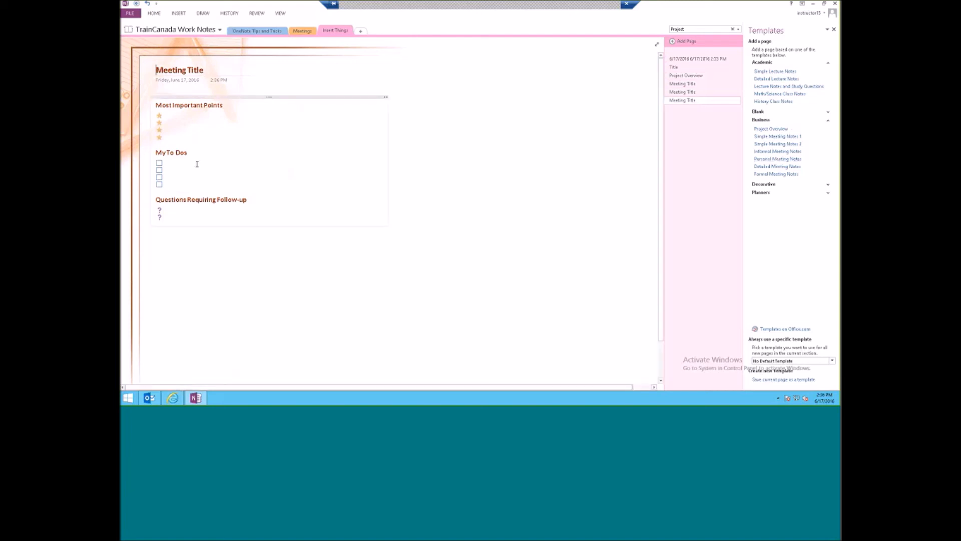
left_click(776, 167)
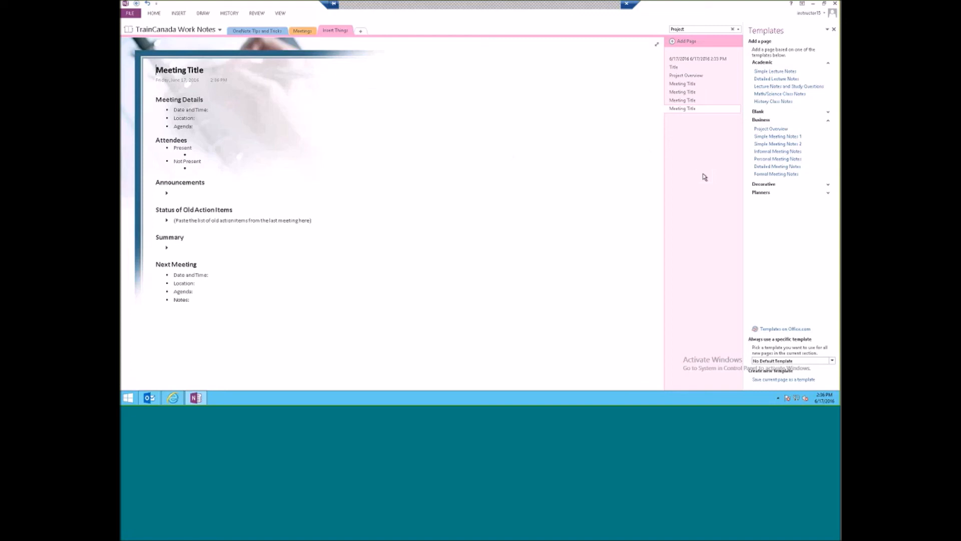
left_click(777, 167)
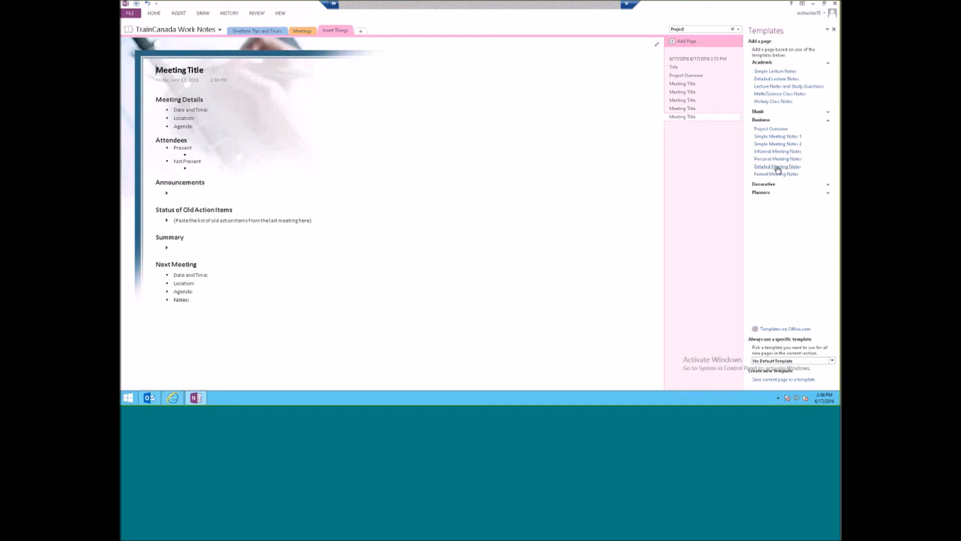
left_click(778, 174)
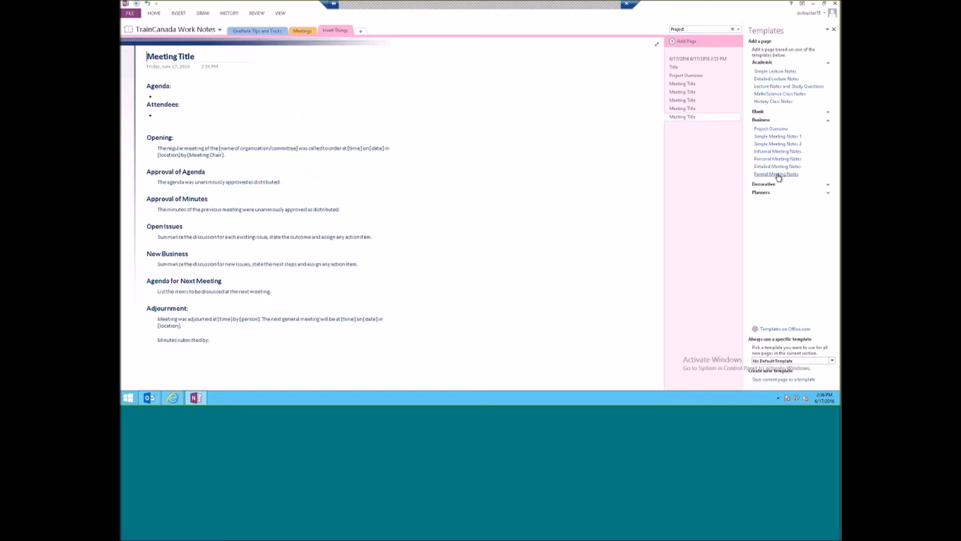
- Try the Decorative templates Chain Title, Bubbles Margin, Blue Bubbles Corner and Black and Green Title, settle on Glasses Corner, and collapse the category
left_click(829, 185)
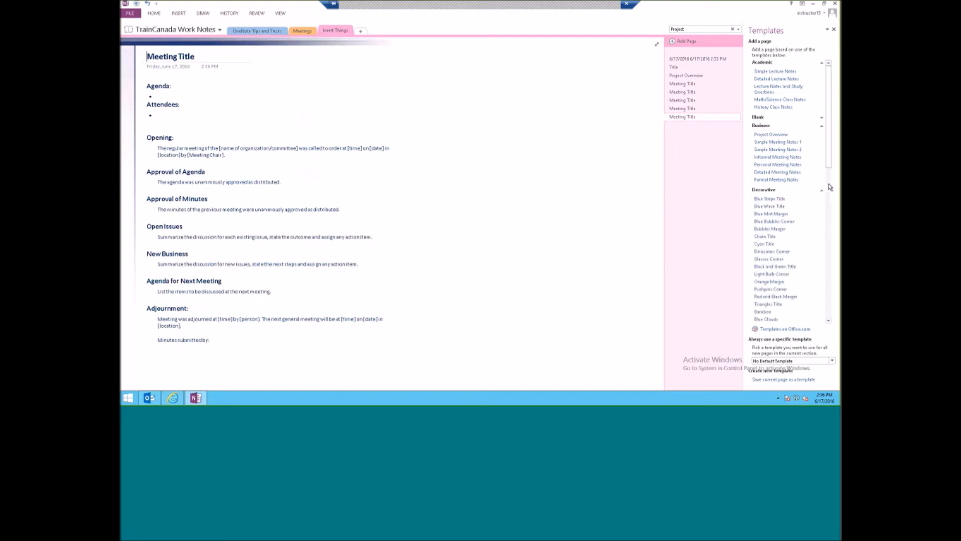
scroll(828, 167, "down", 3)
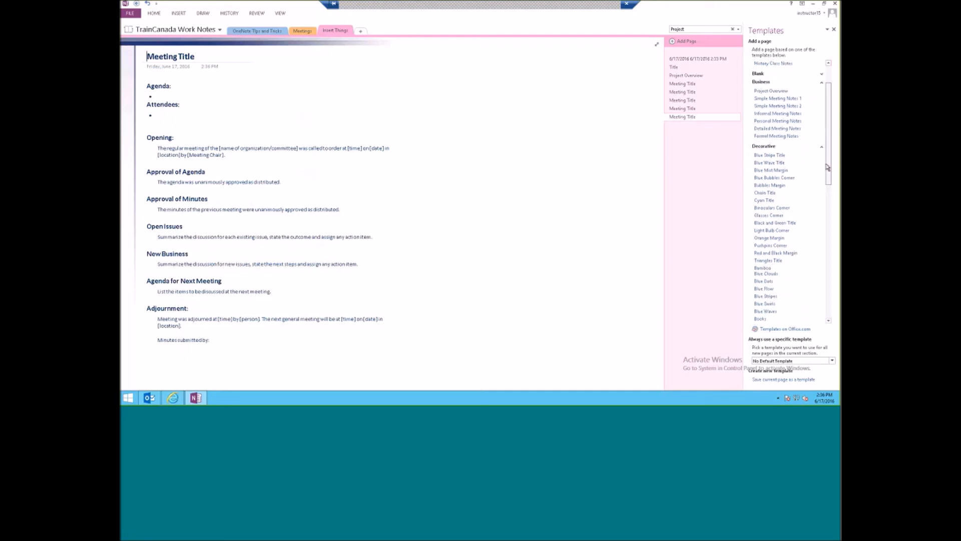
left_click(765, 192)
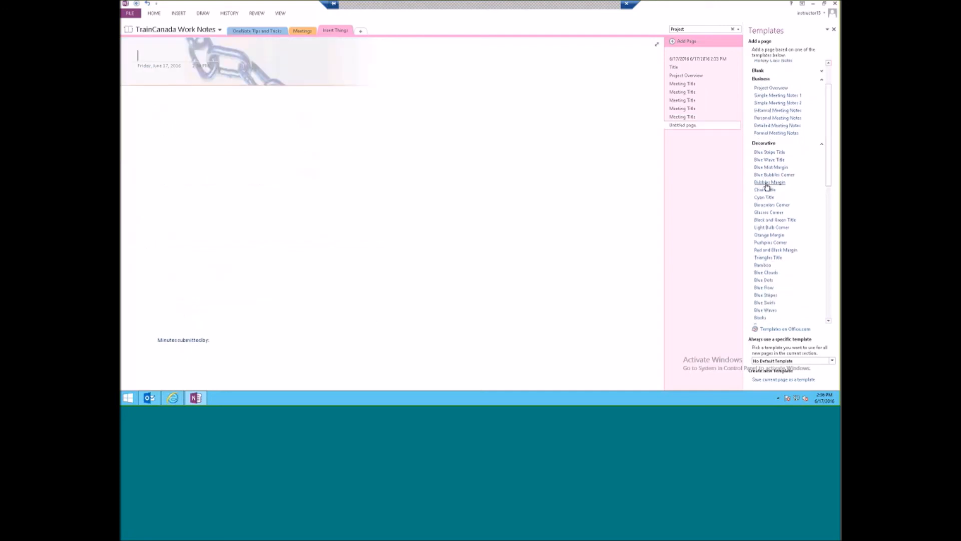
left_click(766, 184)
left_click(768, 177)
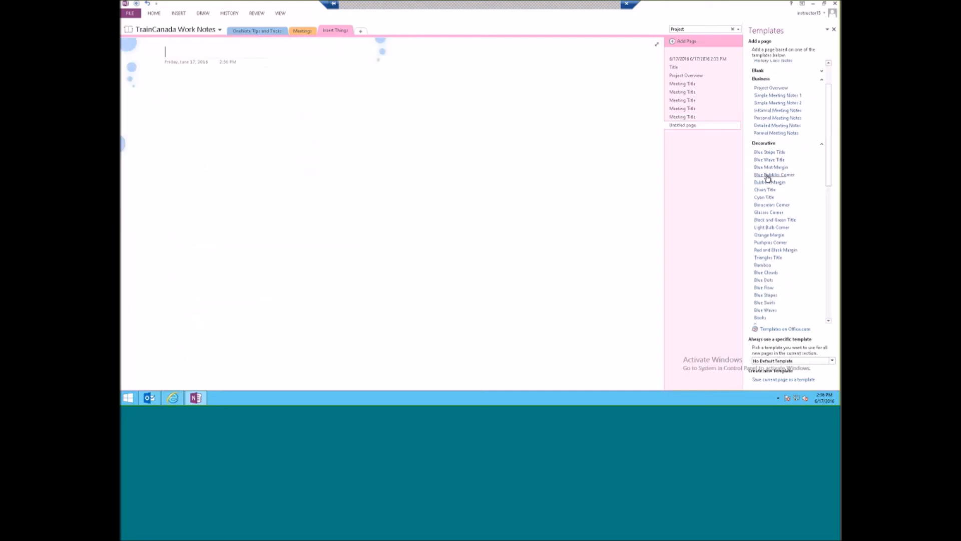
left_click(769, 220)
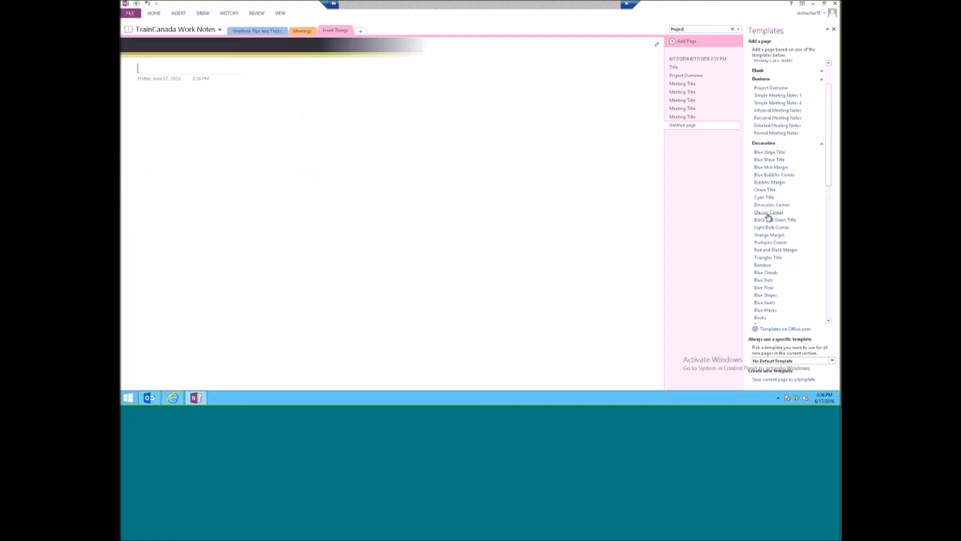
left_click(768, 213)
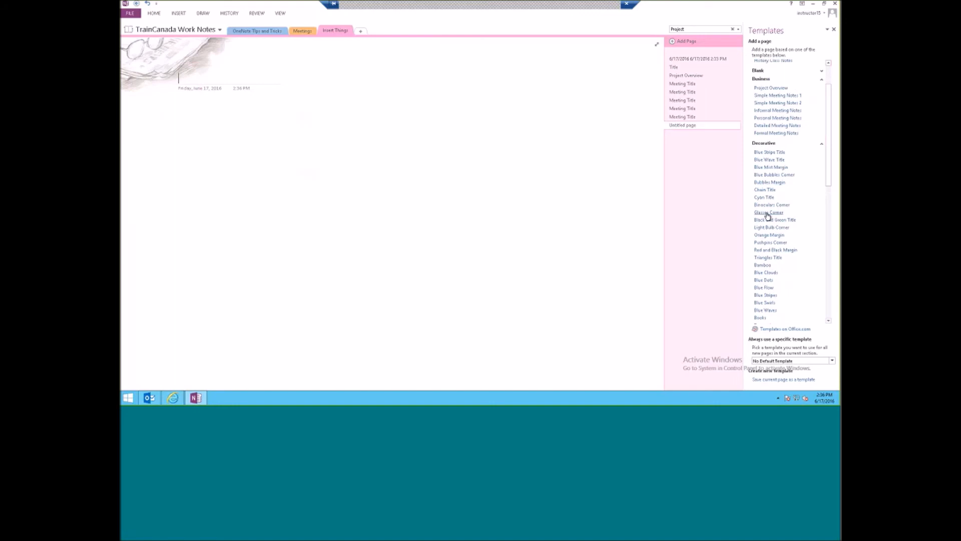
mouse_move(829, 179)
left_mouse_down()
mouse_move(832, 202)
mouse_move(833, 171)
left_mouse_up()
left_click(822, 153)
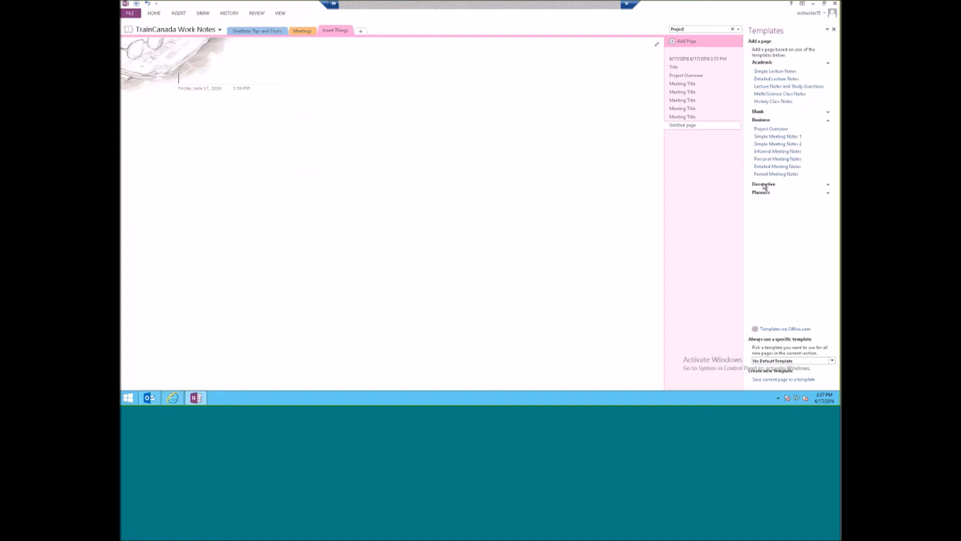
- Add pages based on the Planners templates Simple To Do List, Prioritized To Do List and Project To Do List
left_click(828, 193)
left_click(771, 202)
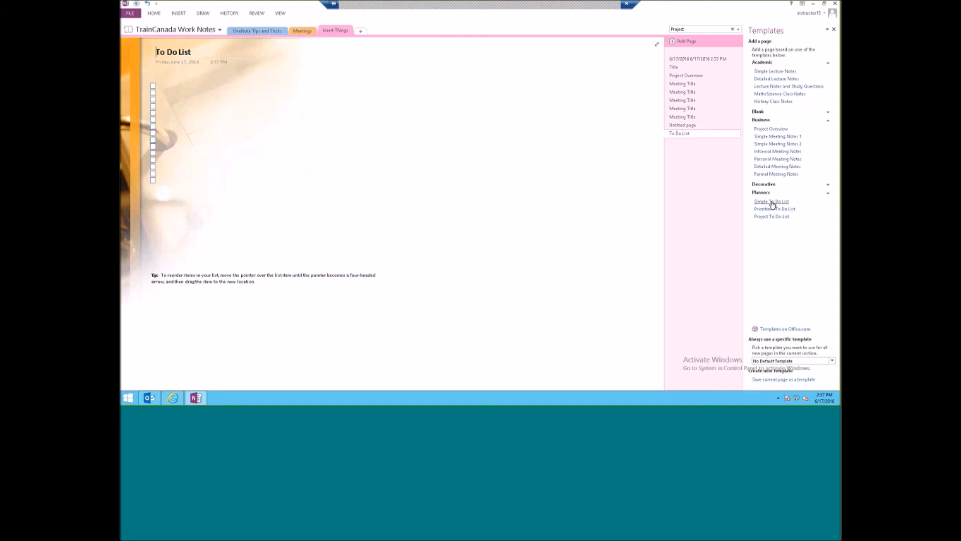
left_click(773, 209)
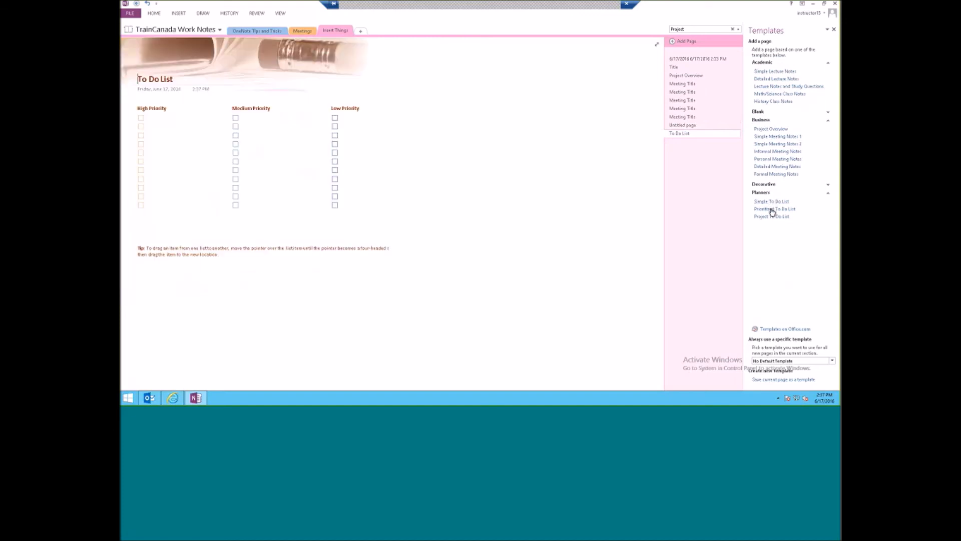
left_click(771, 217)
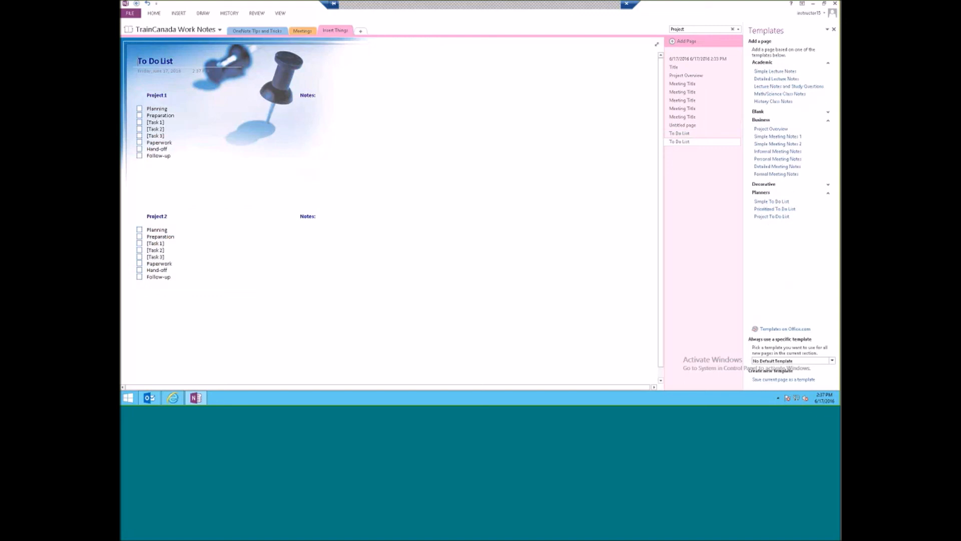
- Look through the recently used page templates and the equation and symbol choices without inserting anything
left_click(179, 15)
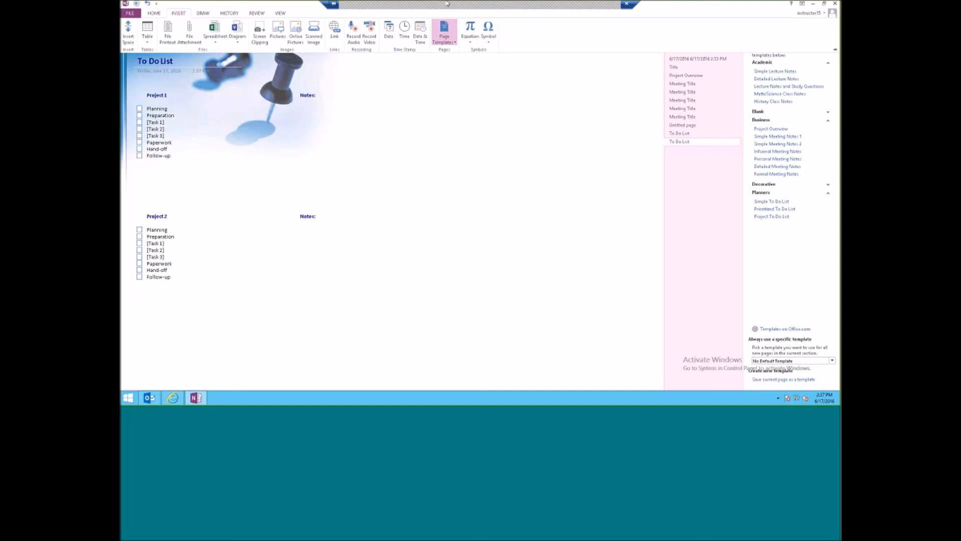
left_click(443, 45)
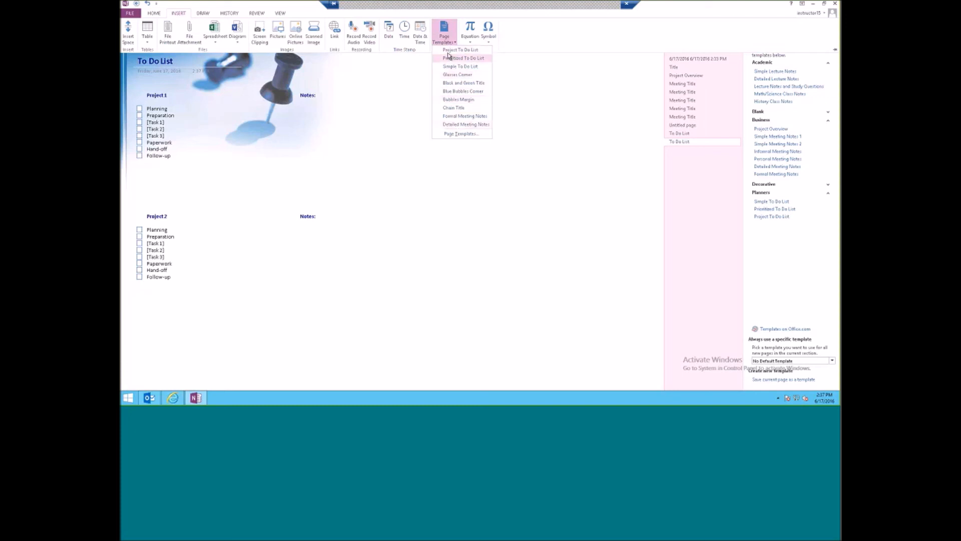
left_click(515, 42)
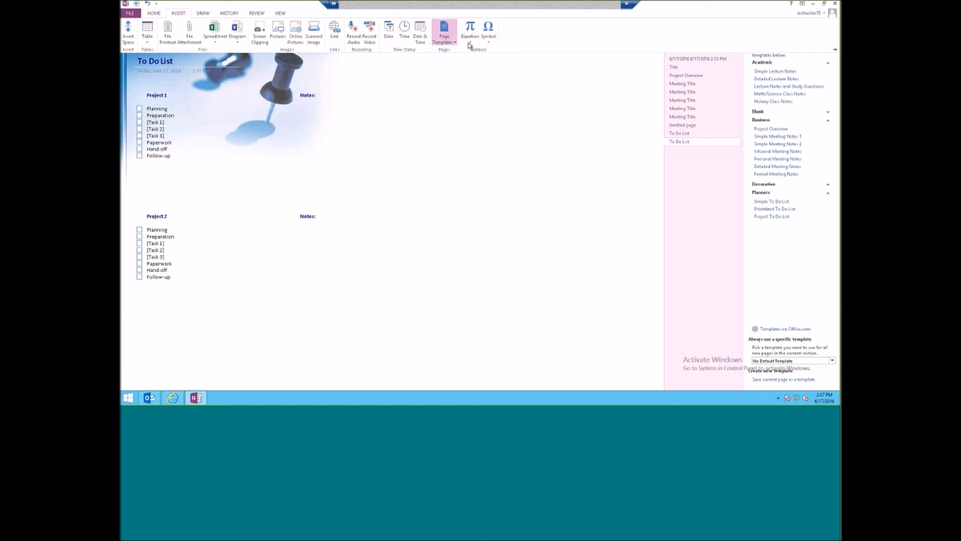
left_click(469, 43)
left_click(515, 39)
left_click(490, 43)
left_click(521, 43)
- Draw freehand loops below the Notes heading and circle the Project 1 task list with the black pen
left_click(202, 13)
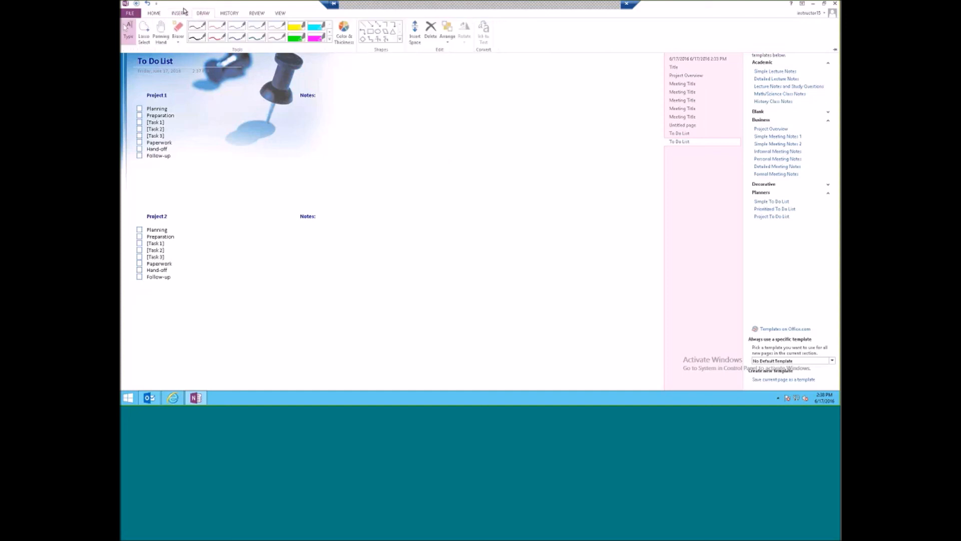
left_click(196, 38)
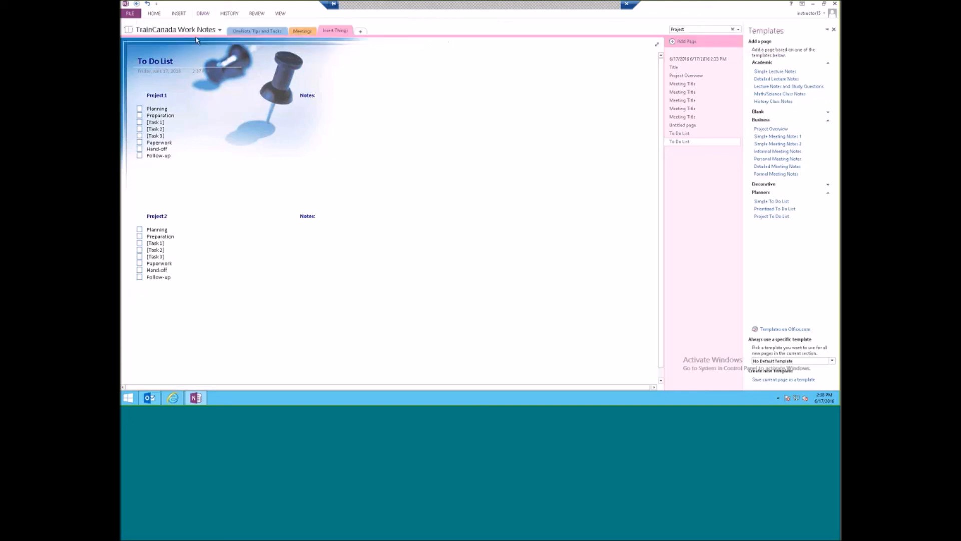
mouse_move(303, 146)
left_mouse_down()
mouse_move(308, 193)
mouse_move(283, 134)
mouse_move(278, 172)
left_mouse_up()
mouse_move(181, 108)
left_mouse_down()
mouse_move(150, 158)
mouse_move(165, 95)
left_mouse_up()
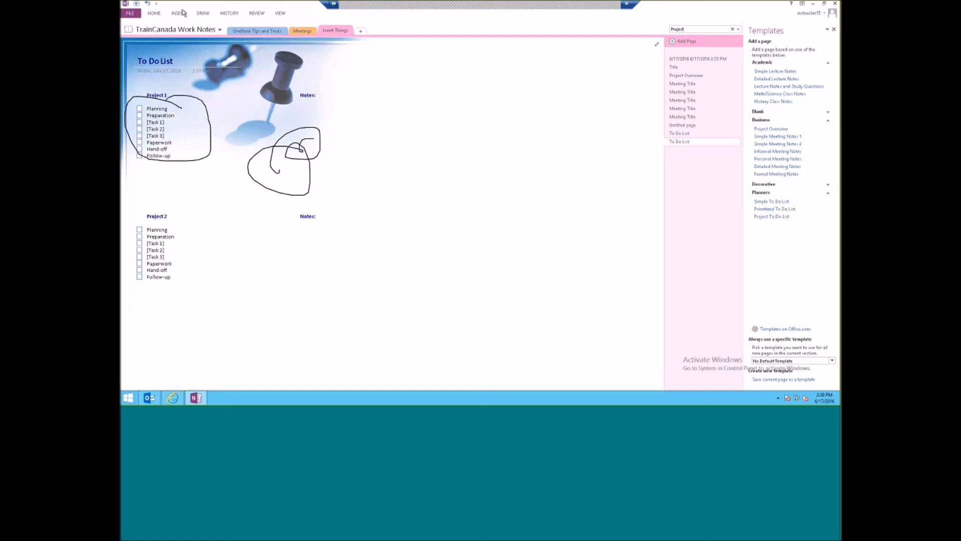
- Highlight the word "Planning" under Project 1 with the yellow highlighter
left_click(202, 13)
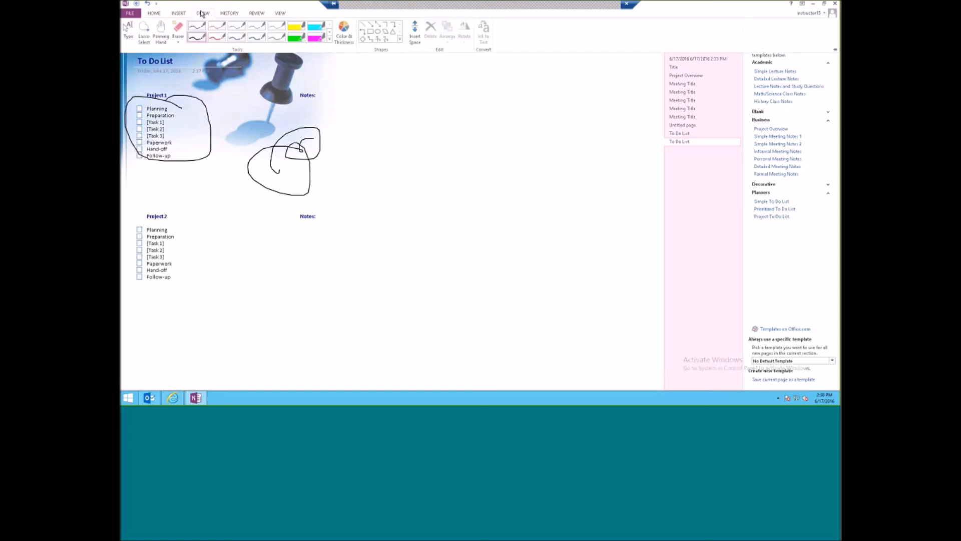
left_click(294, 28)
left_click_drag(145, 108, 168, 108)
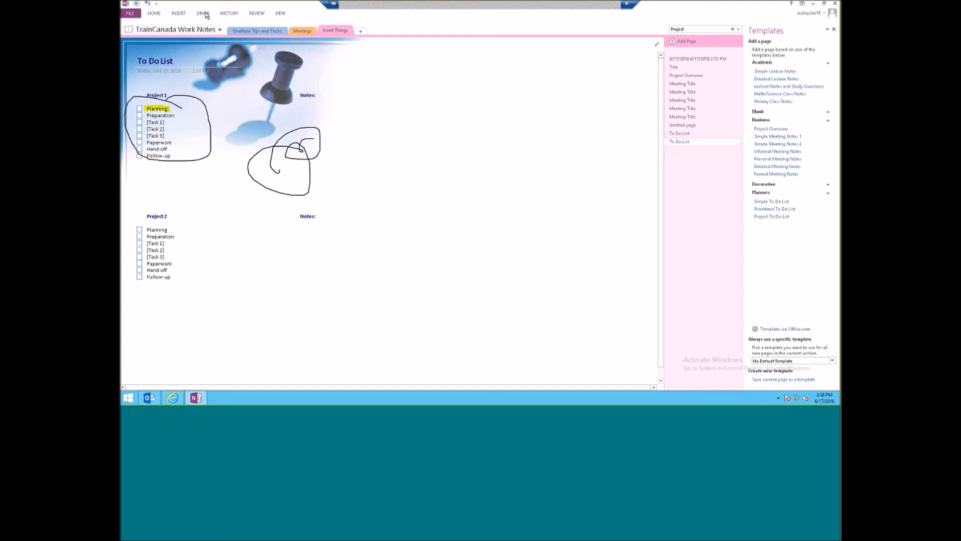
- View the Color & Thickness options for the highlighter and close them without changing anything
left_click(179, 13)
left_click(206, 13)
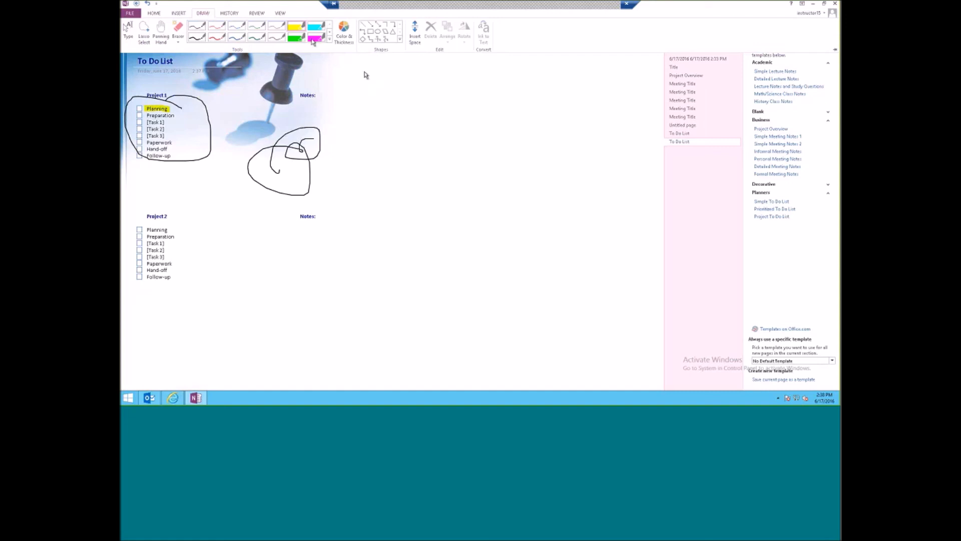
left_click(344, 31)
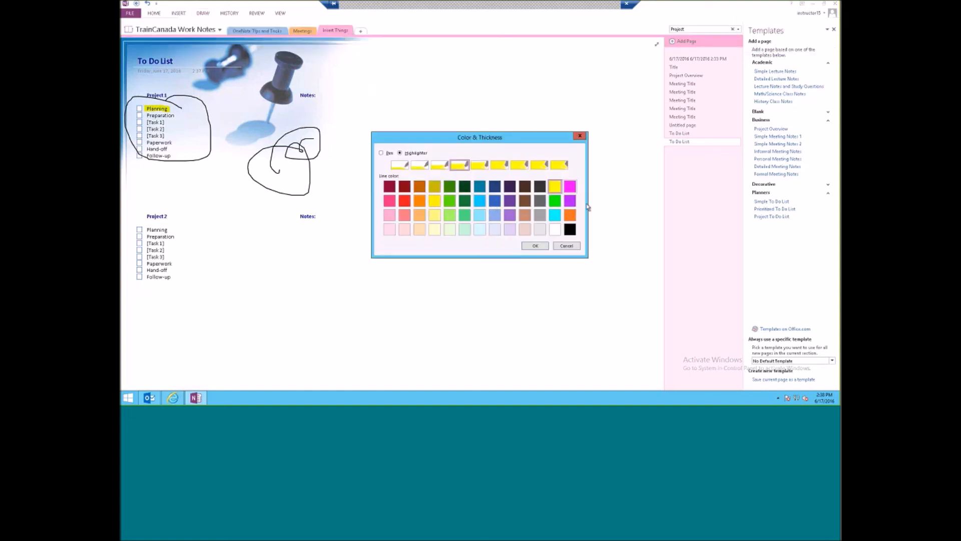
left_click(570, 245)
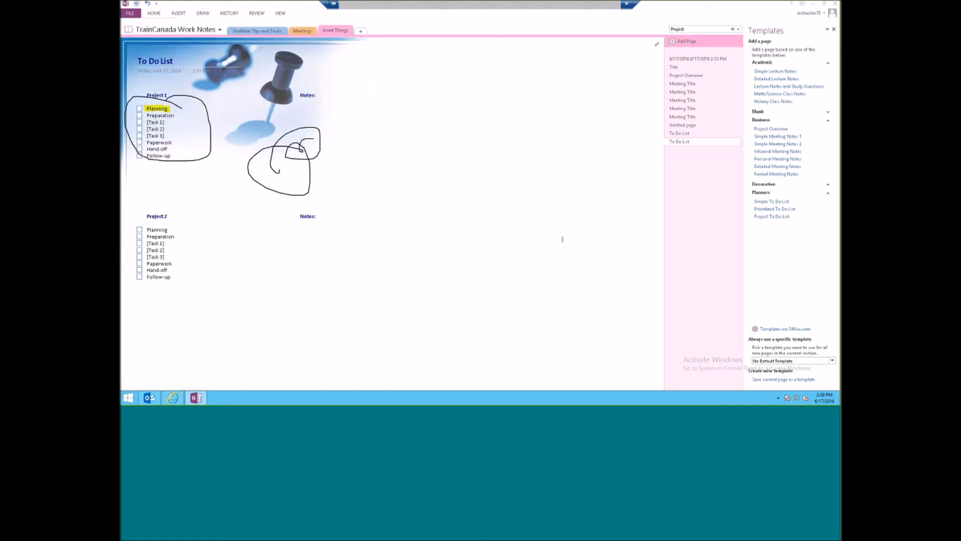
- Draw a circle in yellow highlighter on the blank area beside the Project 1 Notes heading
left_click(201, 15)
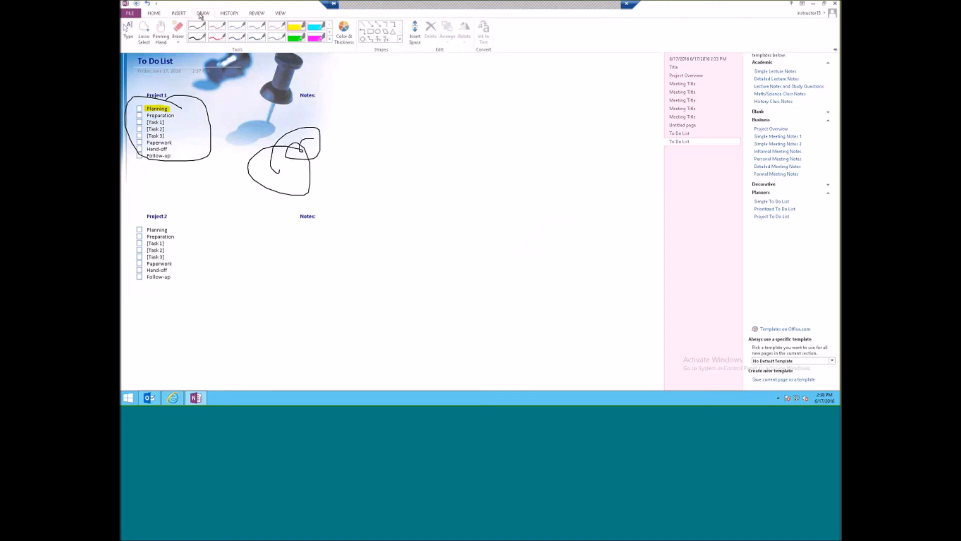
left_click(379, 33)
left_click(390, 118)
left_click_drag(411, 143, 432, 159)
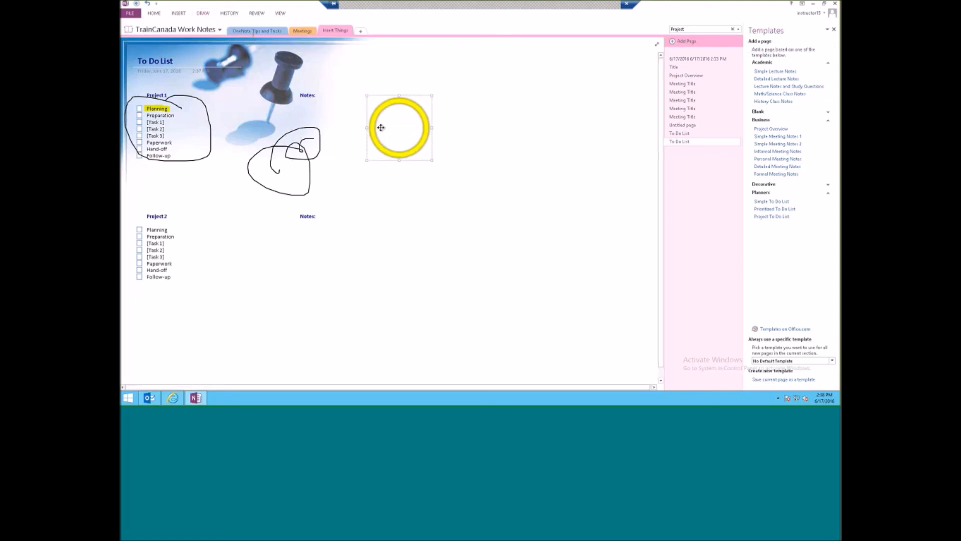
- Switch to the black pen and draw a smaller circle below the yellow one
left_click(205, 14)
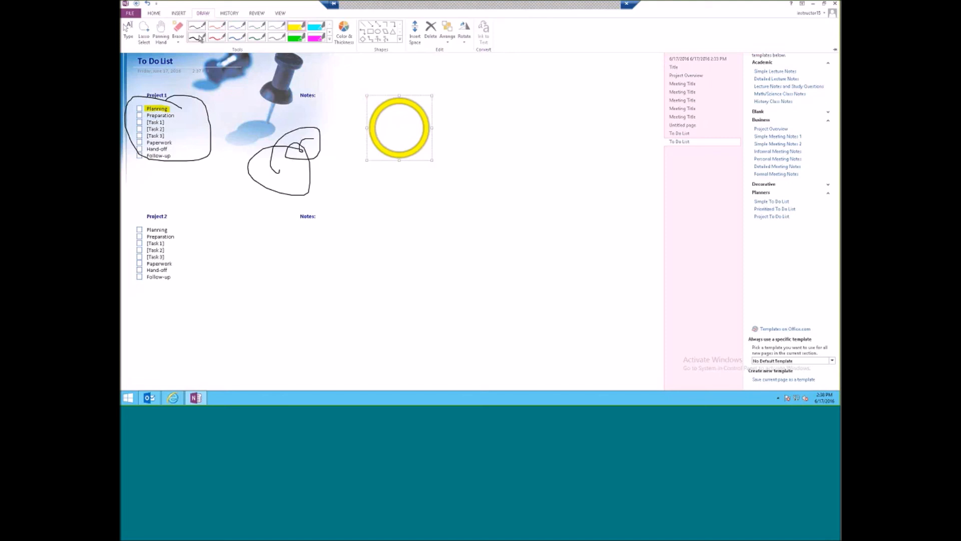
left_click(199, 39)
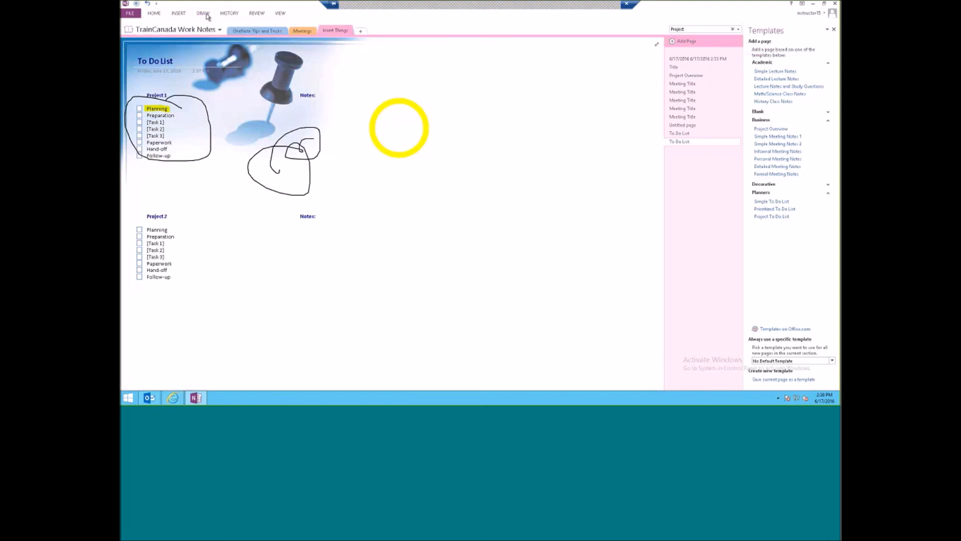
left_click(205, 14)
left_click(379, 32)
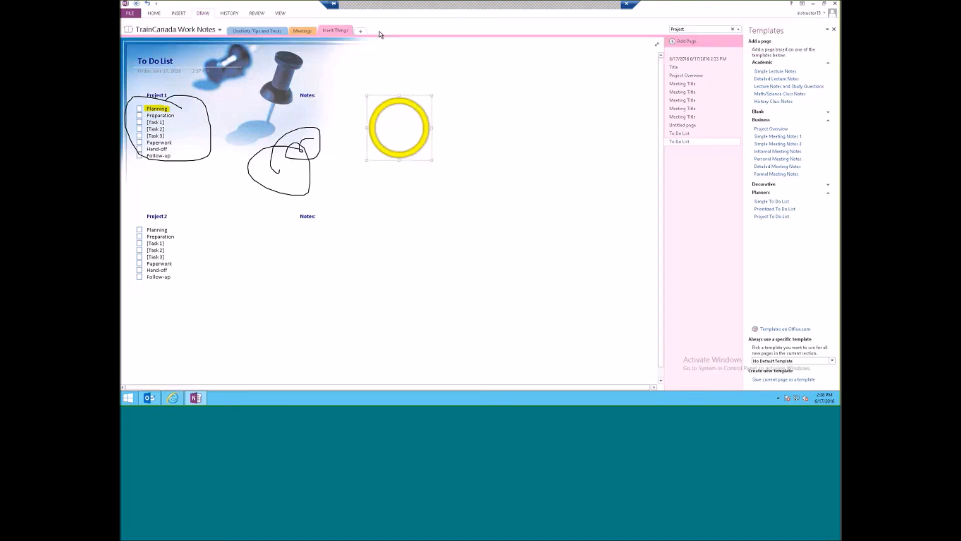
left_click_drag(391, 171, 410, 211)
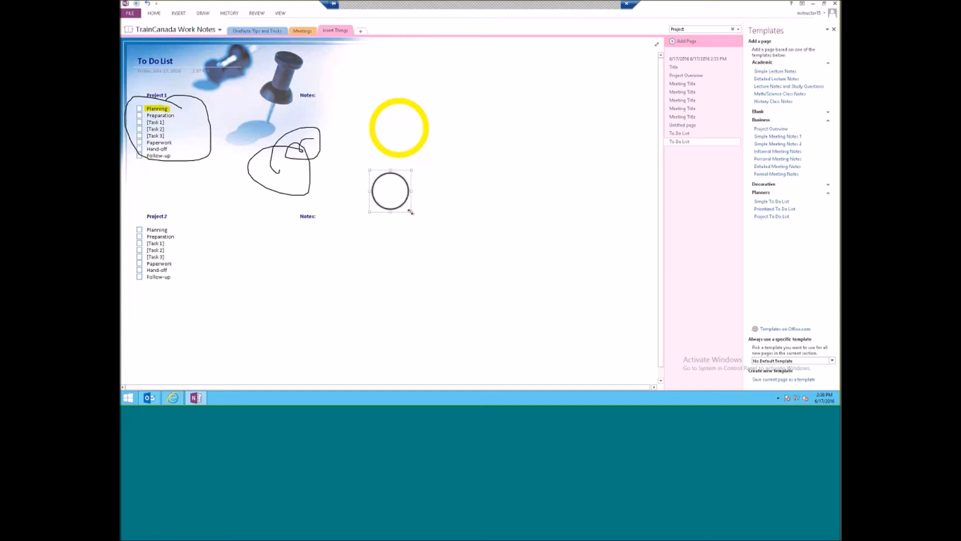
left_click(203, 13)
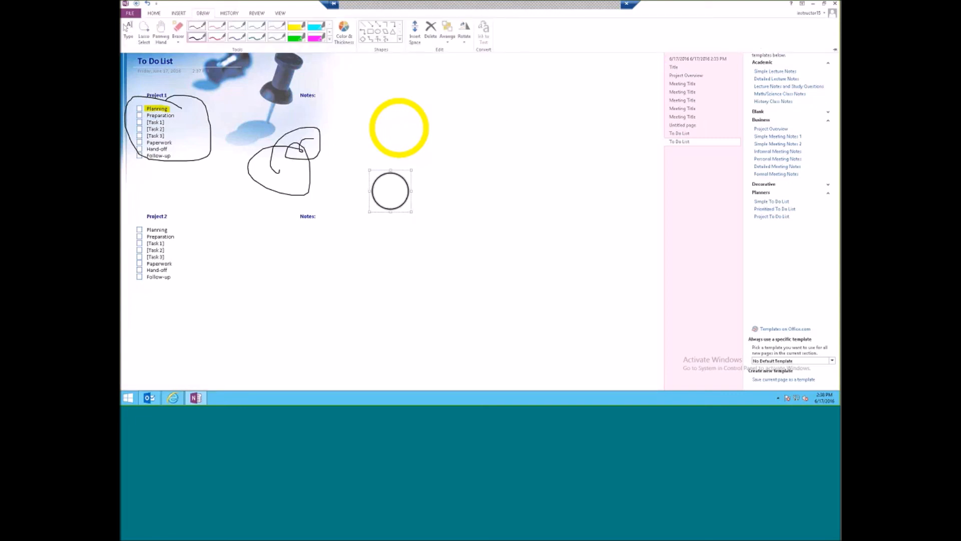
- Insert extra vertical space above Project 1 so both task lists and the drawings move down
left_click(414, 39)
left_click_drag(405, 75, 405, 125)
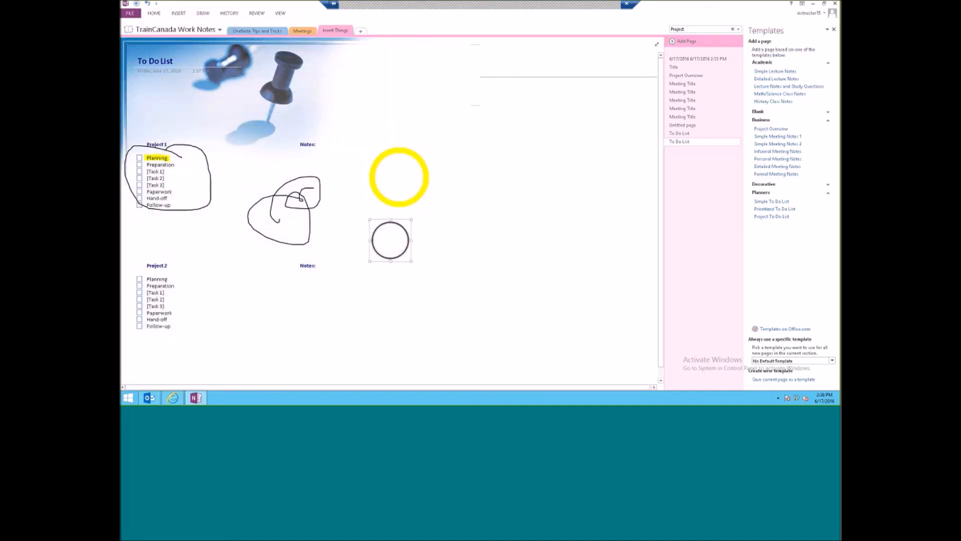
- View the Arrange layering options for the small black circle and close them without choosing one
left_click(203, 13)
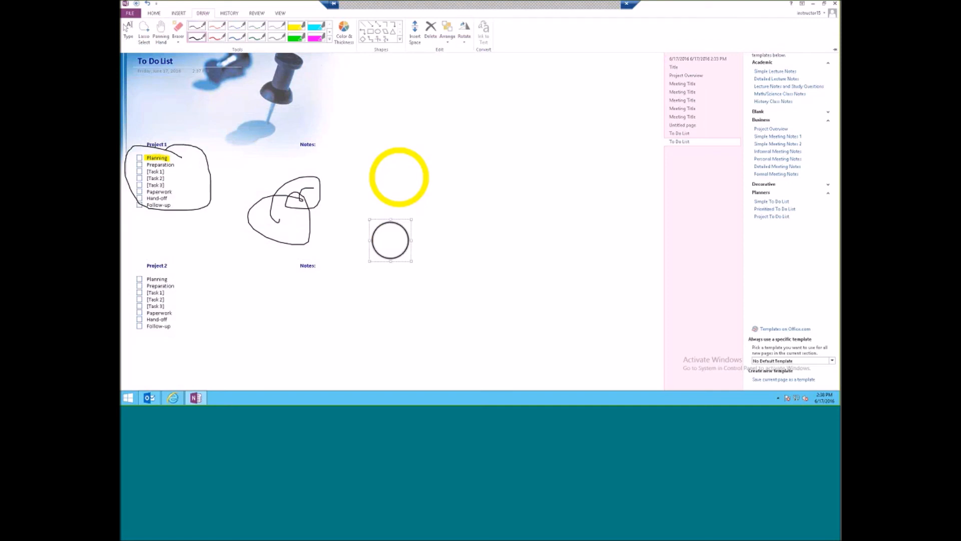
left_click(449, 36)
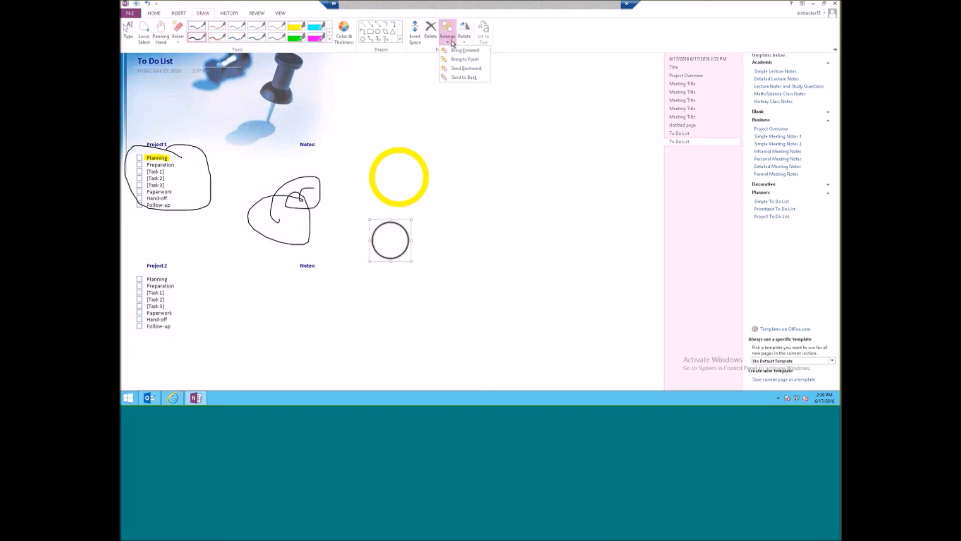
left_click(559, 51)
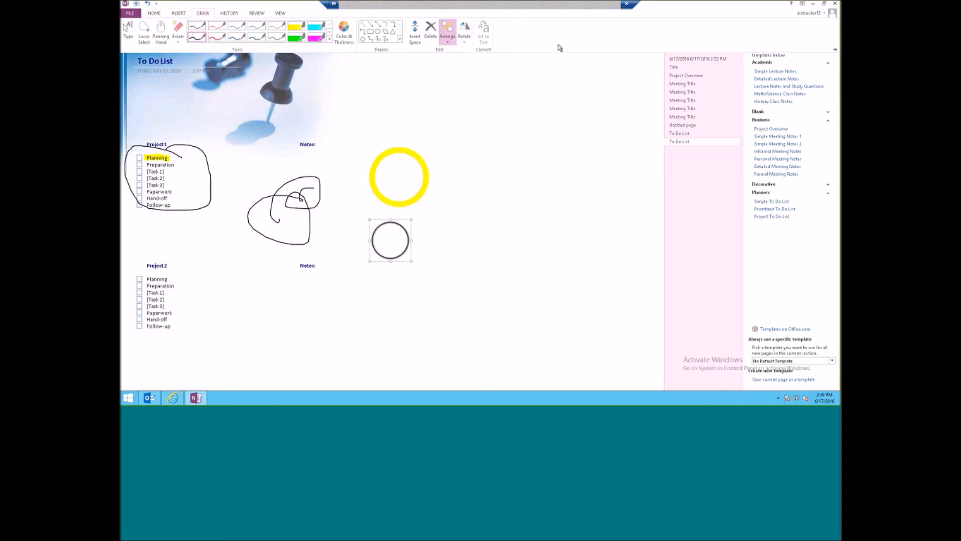
left_click(523, 55)
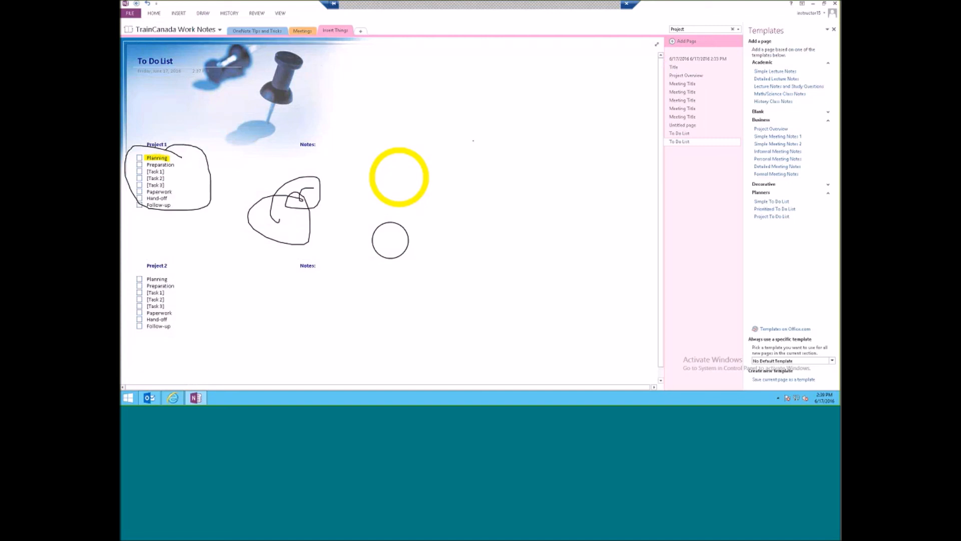
- Handwrite a first name in black ink on the blank area beside the yellow circle
left_click_drag(473, 141, 466, 149)
left_click_drag(486, 147, 487, 153)
left_click_drag(492, 148, 498, 155)
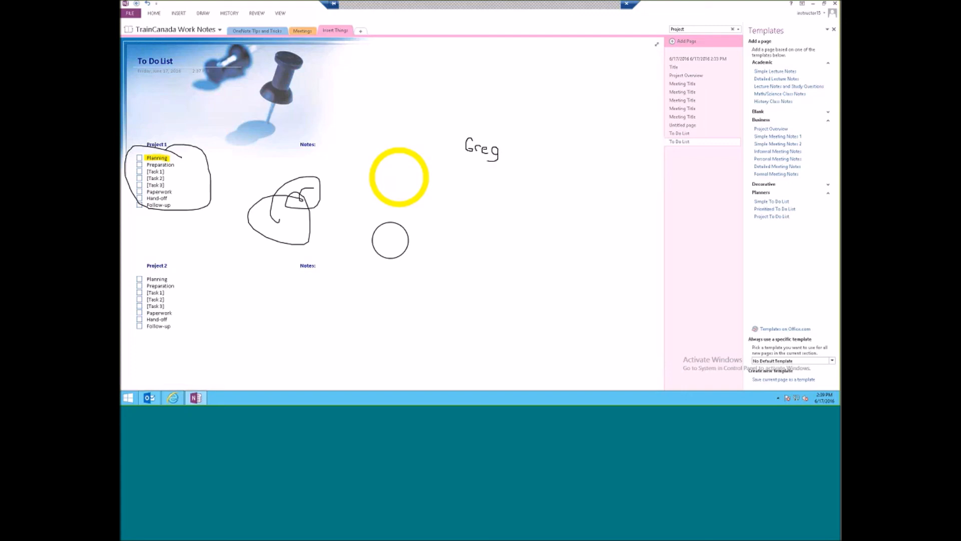
- Select the handwritten name beside the yellow circle and try to convert it with Ink to Text
left_click(180, 13)
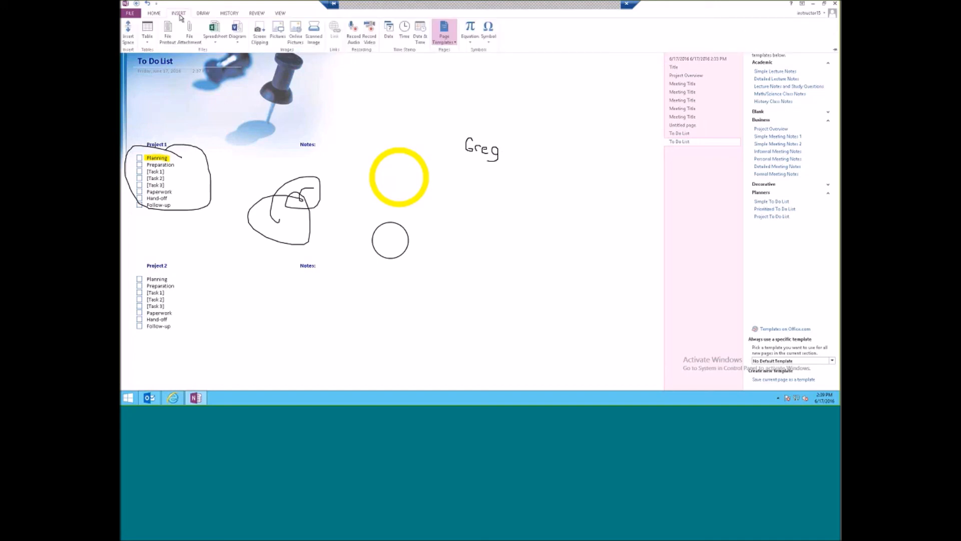
left_click(203, 14)
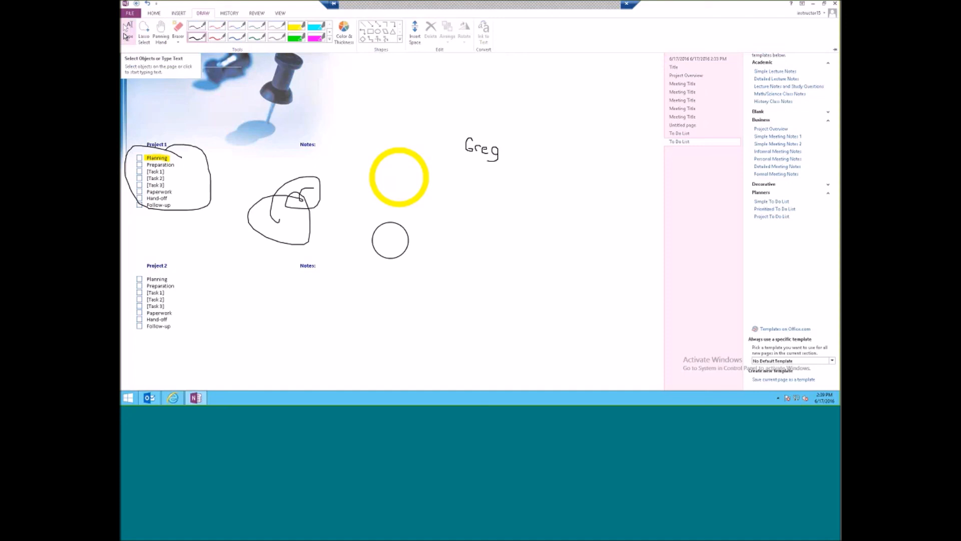
left_click(126, 36)
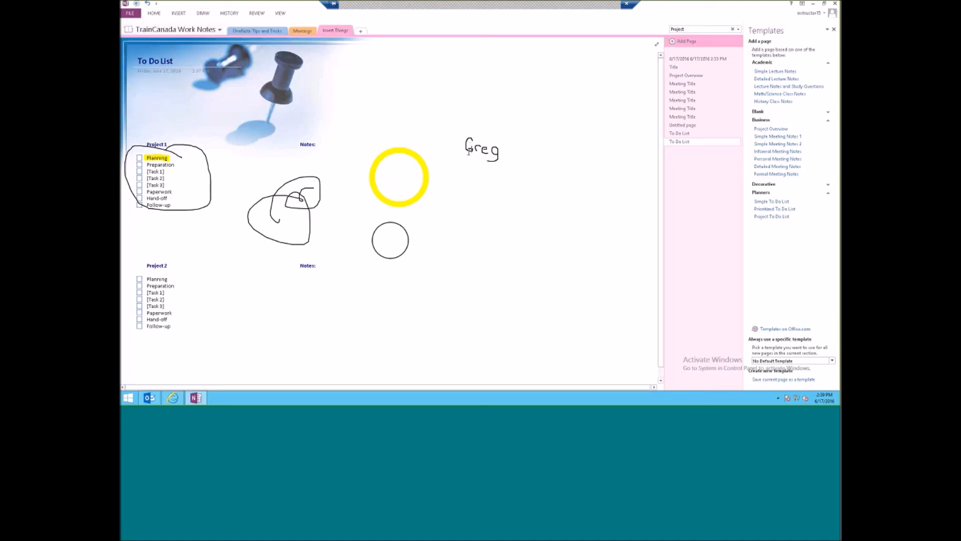
left_click_drag(461, 144, 521, 166)
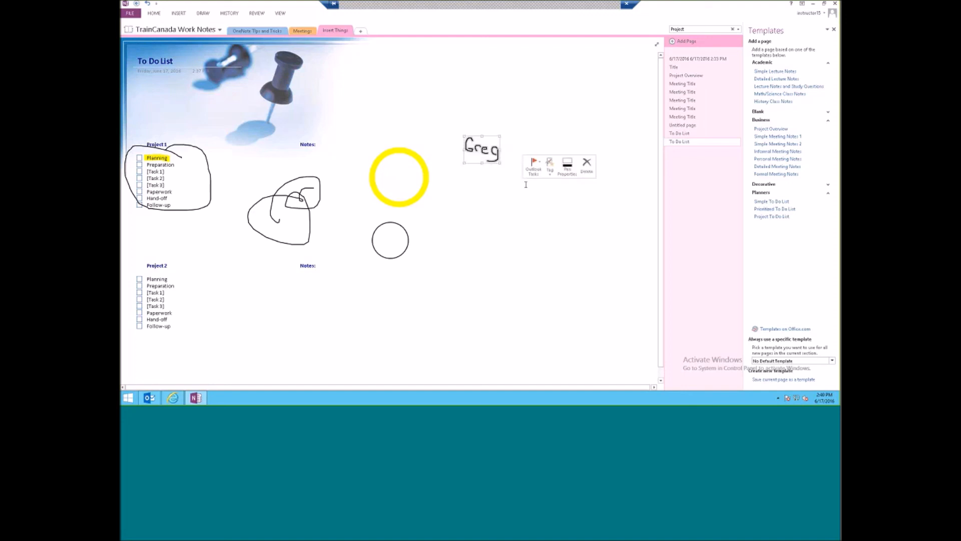
left_click(204, 14)
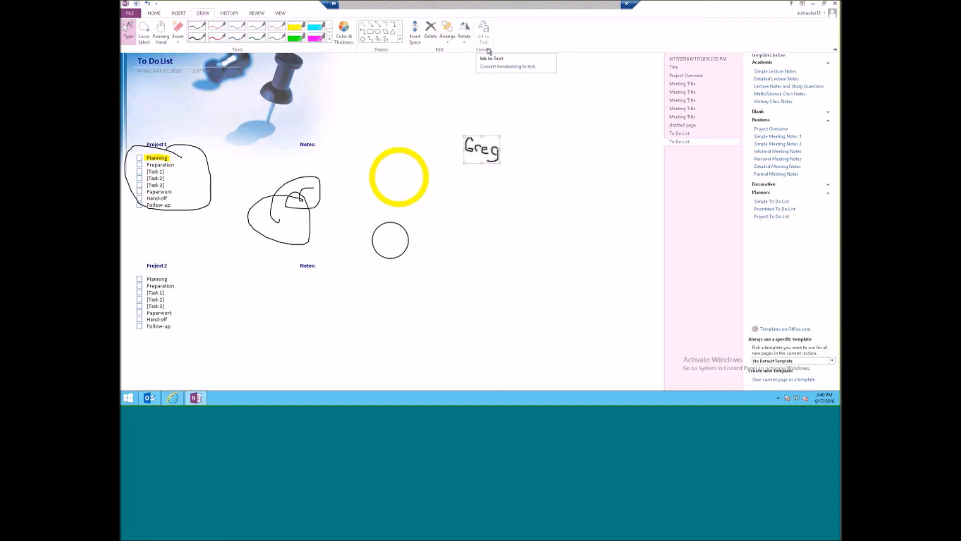
left_click(430, 111)
- Handwrite the same first name again in ink above the first handwritten one
left_click(189, 14)
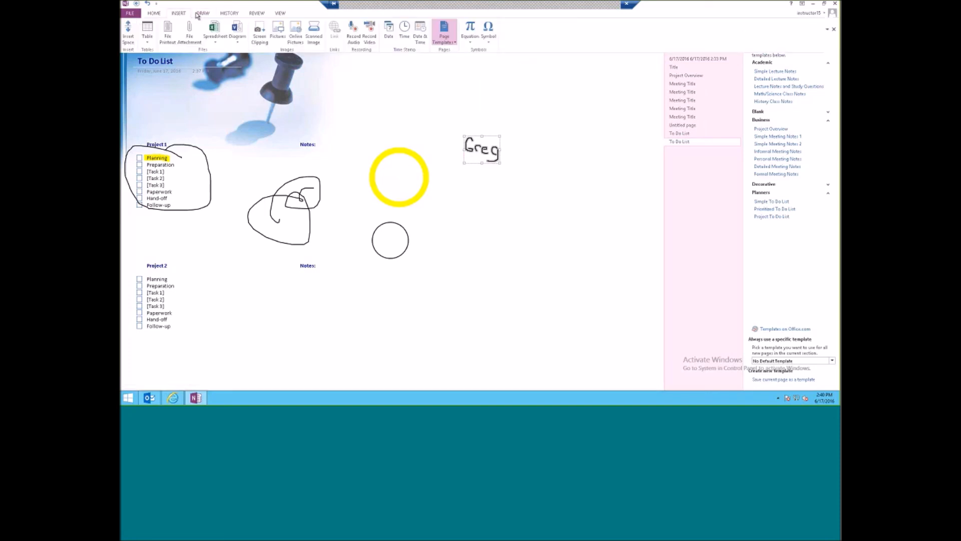
left_click(202, 13)
left_click(451, 81)
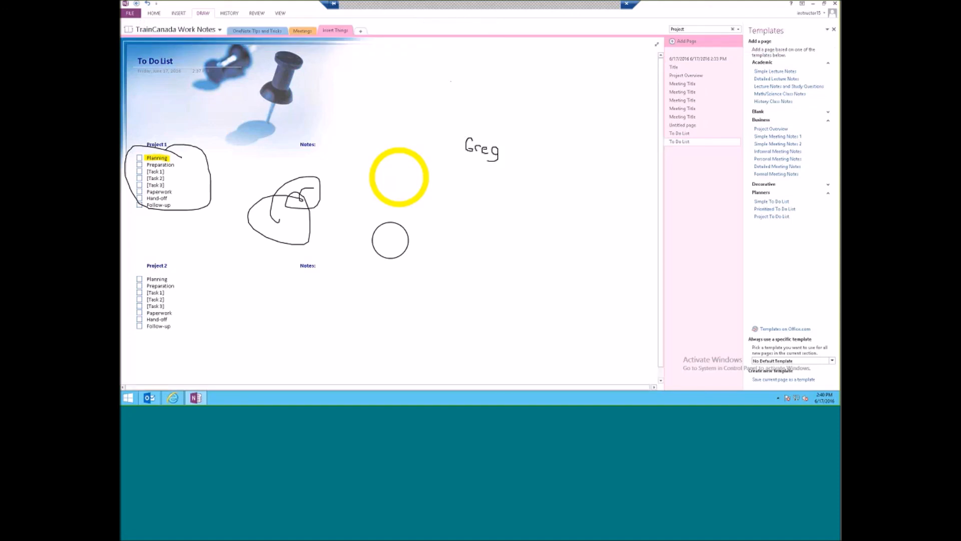
left_click_drag(511, 79, 511, 89)
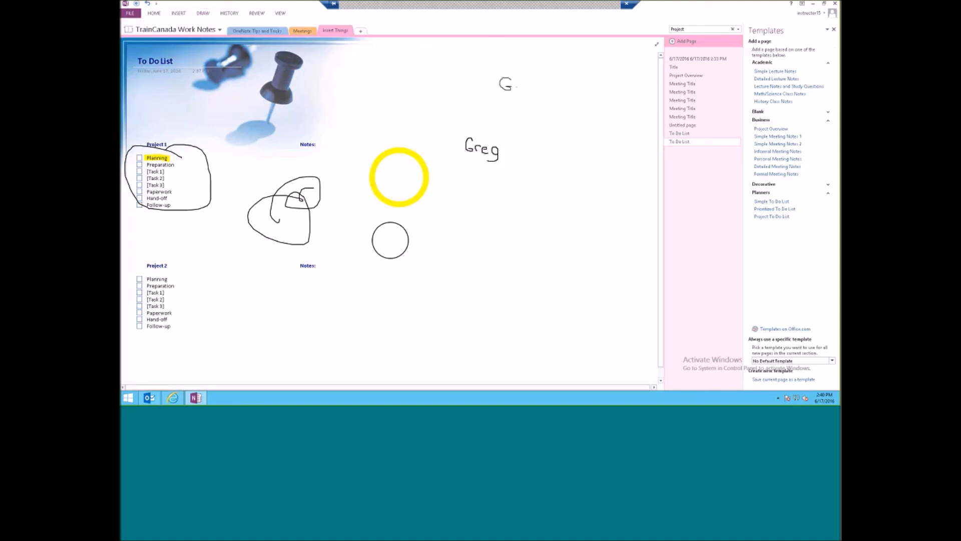
mouse_move(517, 86)
left_mouse_down()
mouse_move(551, 92)
mouse_move(537, 101)
left_mouse_up()
- Select the upper handwritten name and convert it to typed text with Ink to Text
left_click(179, 13)
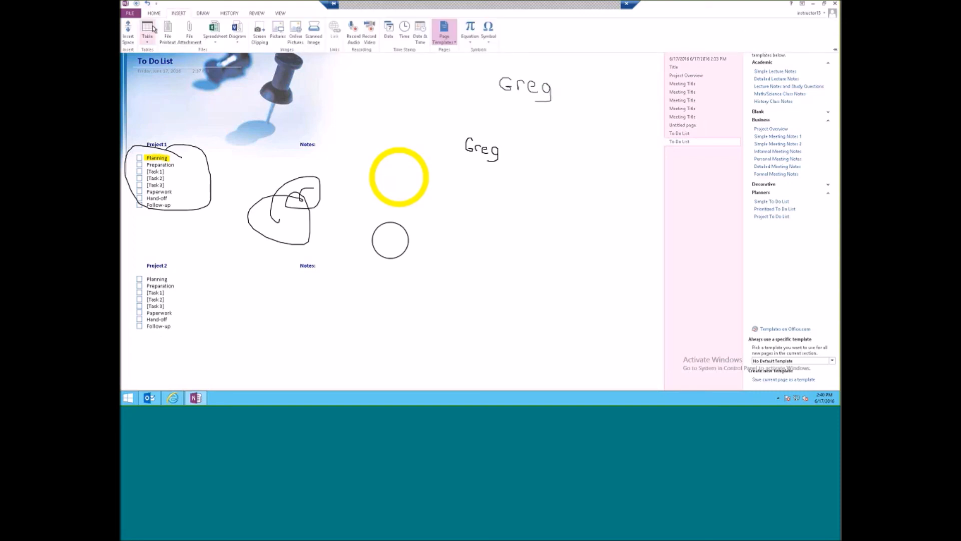
left_click(203, 13)
left_click(275, 139)
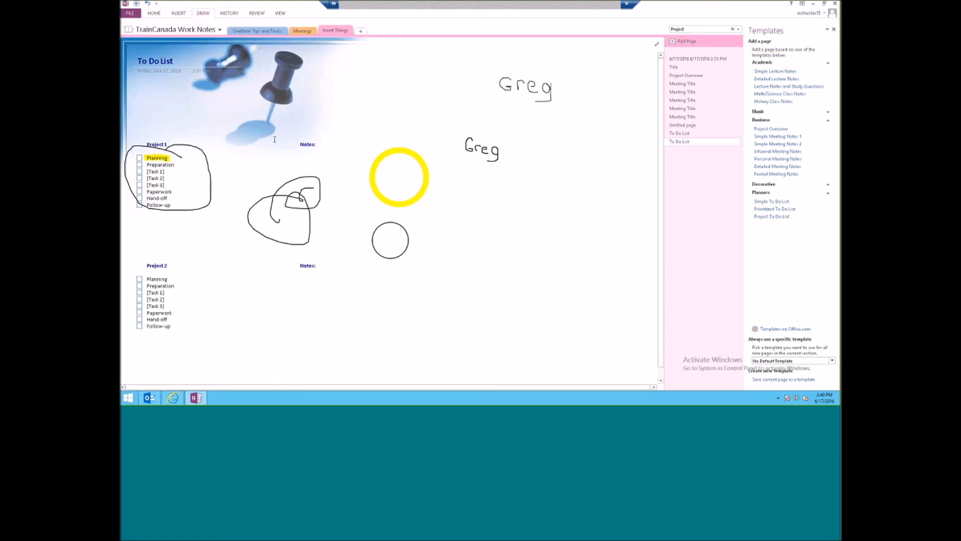
left_click(543, 90)
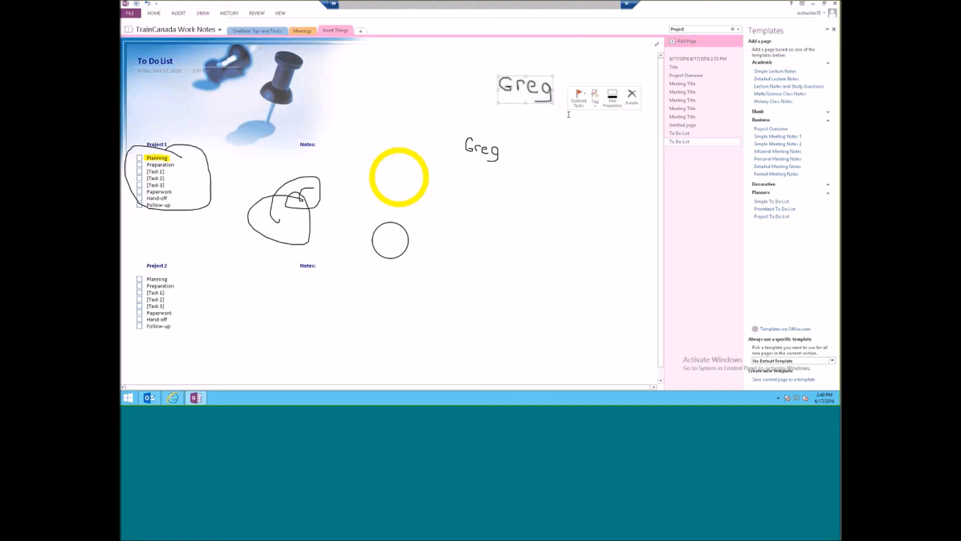
left_click(203, 14)
left_click(485, 31)
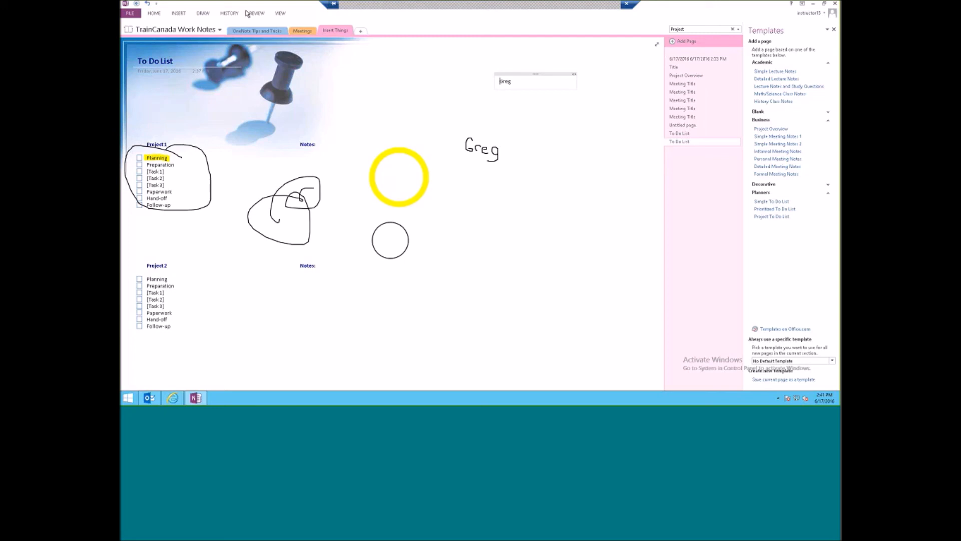
- Examine the Recent Edits, Page Versions and Notebook Recycle Bin options, followed by the review commands
left_click(202, 14)
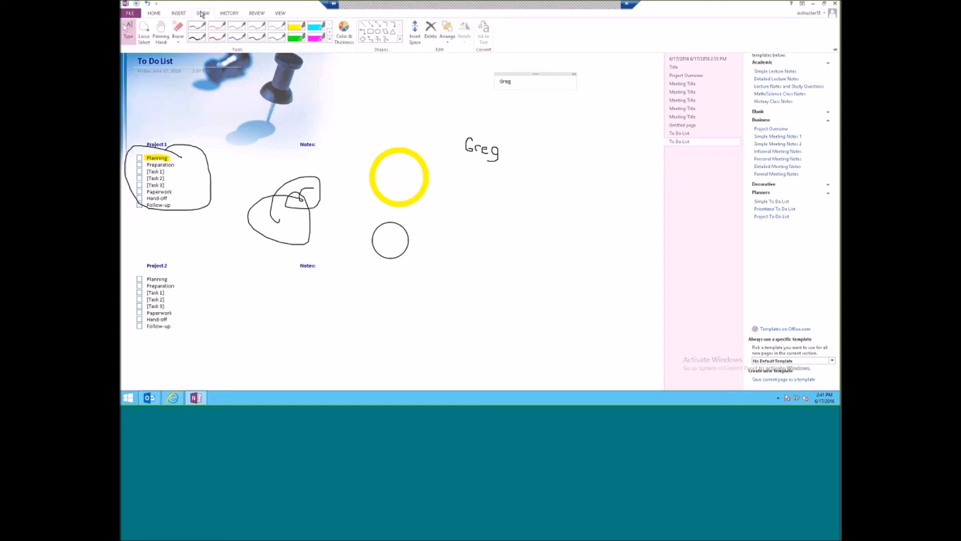
left_click(228, 15)
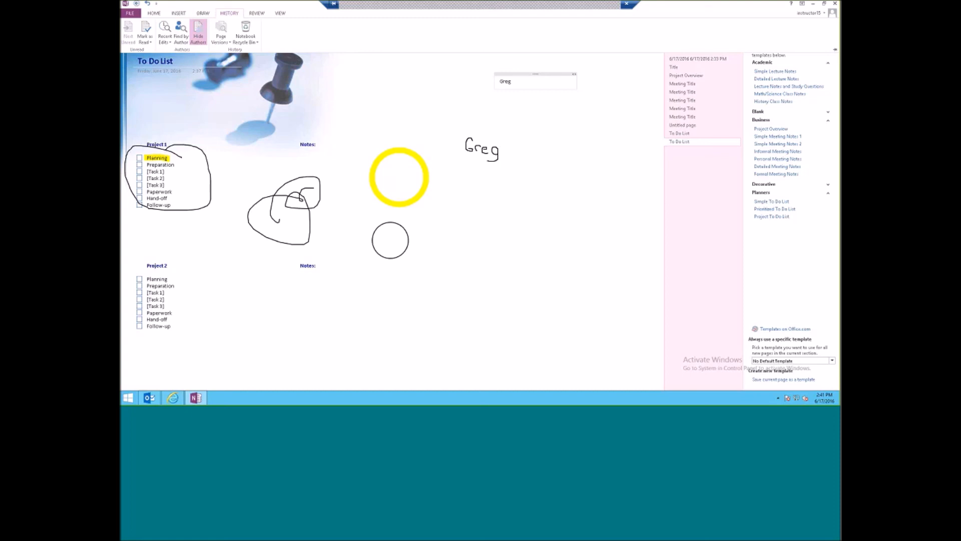
left_click(163, 45)
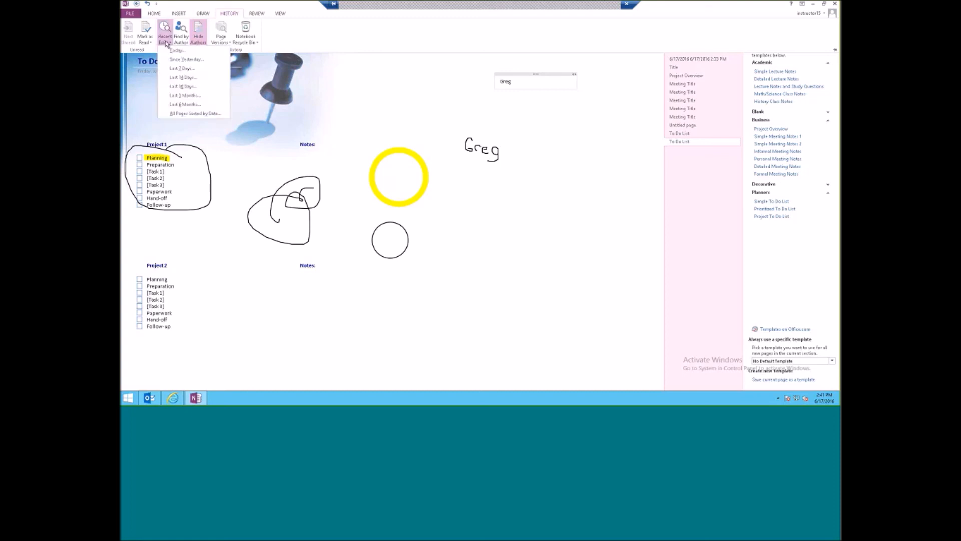
left_click(205, 95)
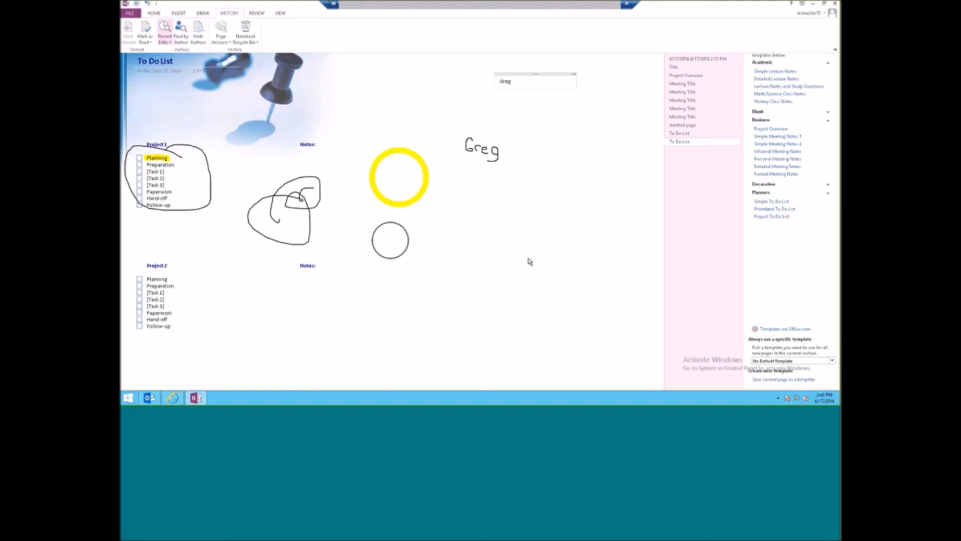
left_click(217, 41)
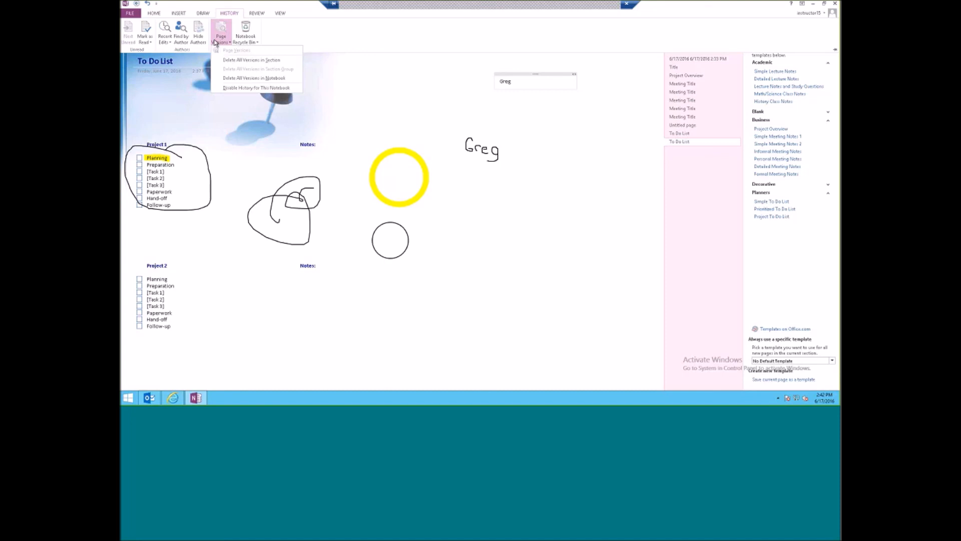
left_click(337, 38)
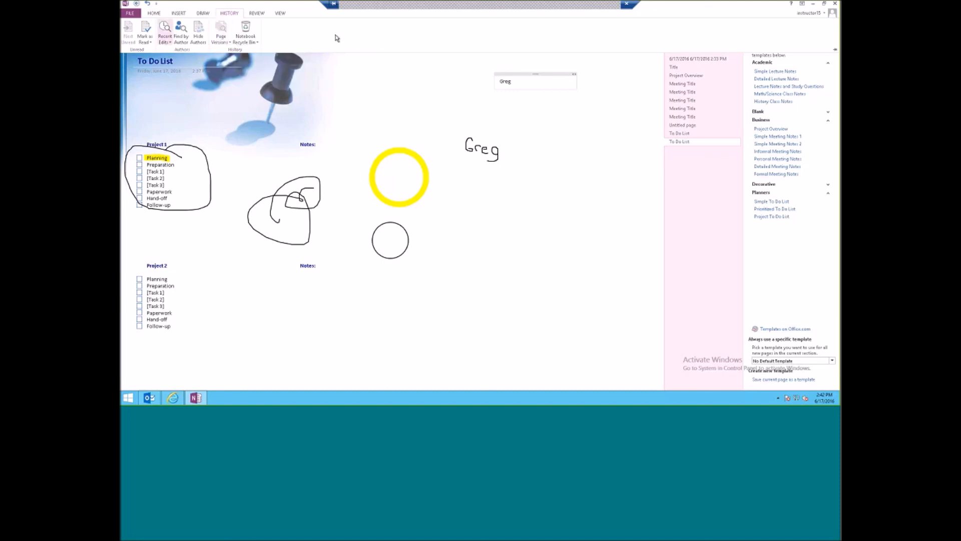
left_click(249, 43)
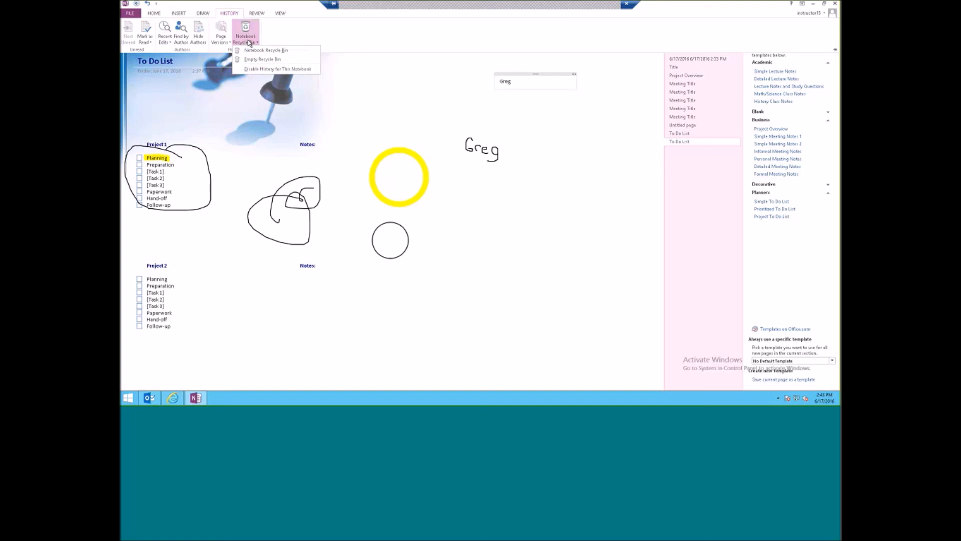
left_click(256, 15)
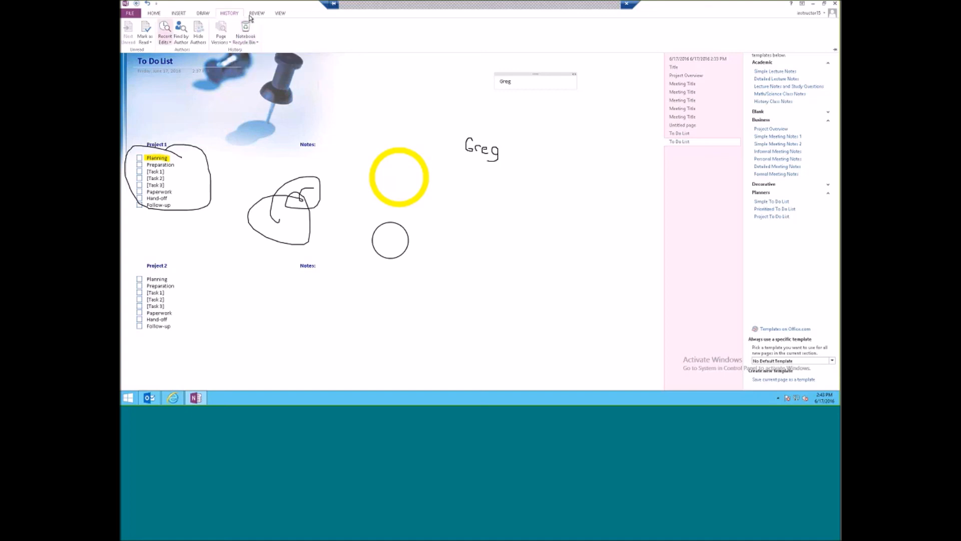
left_click(256, 14)
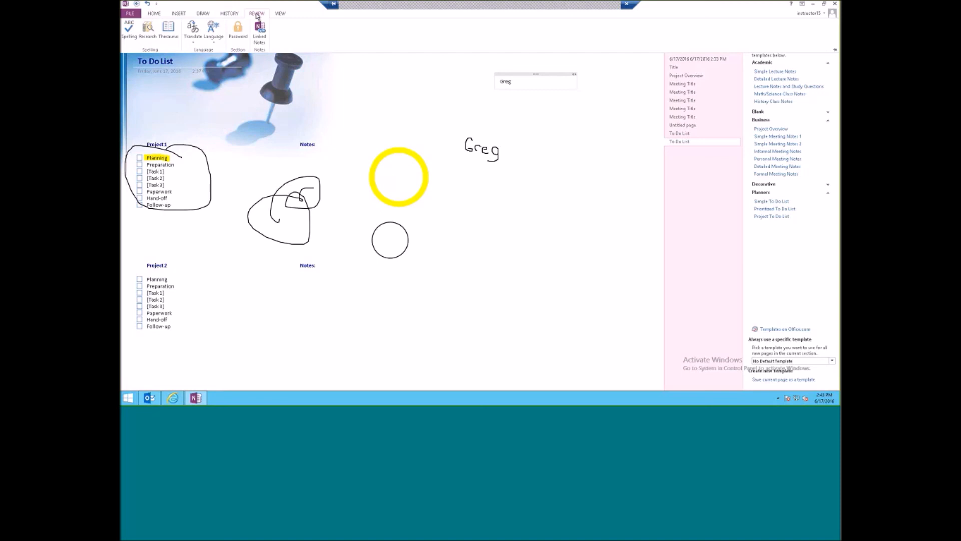
- Browse the page colors without choosing one and apply the first rule line style after None to the To Do List page
left_click(280, 14)
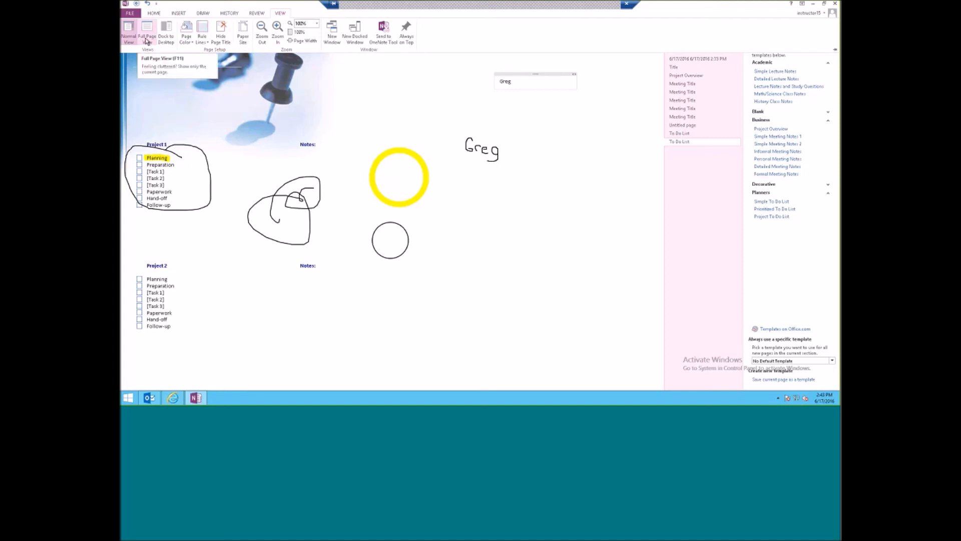
left_click(187, 34)
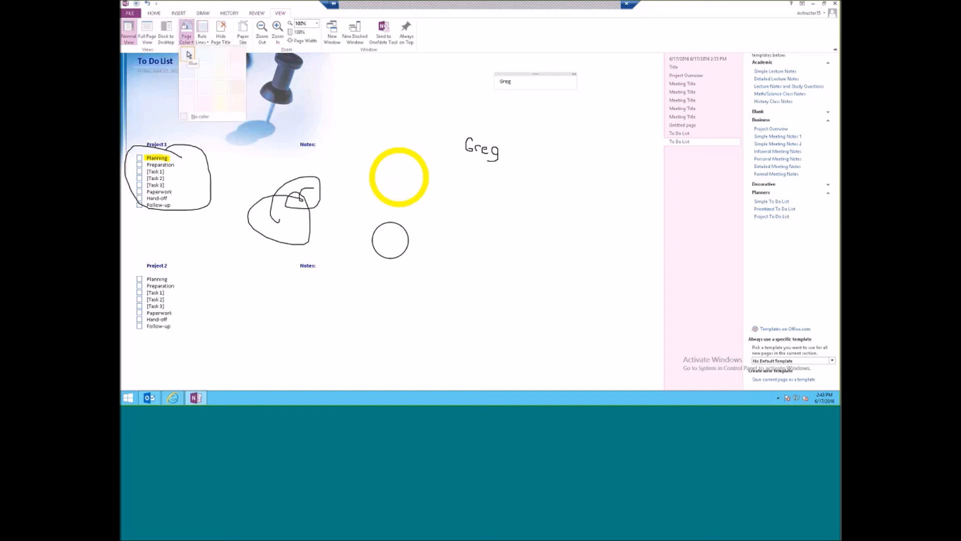
left_click(443, 43)
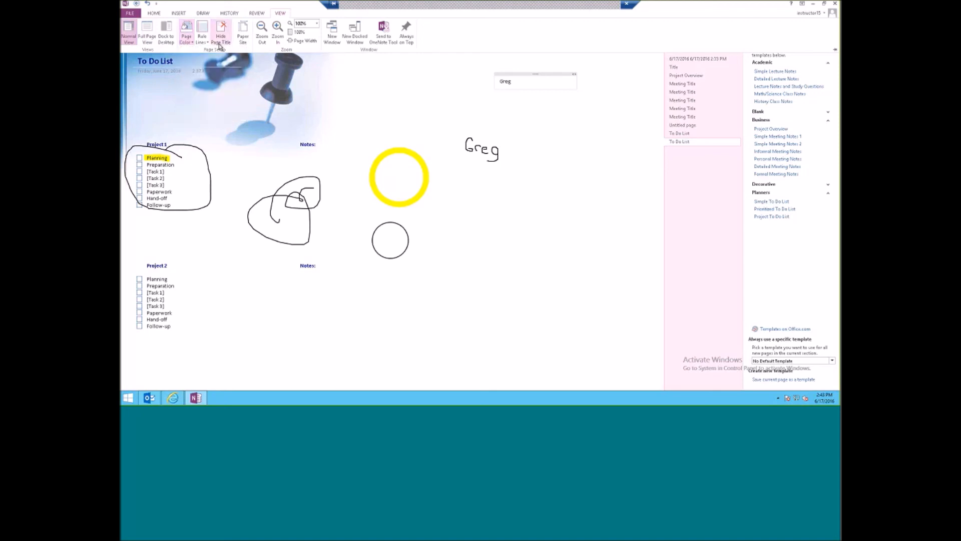
left_click(204, 42)
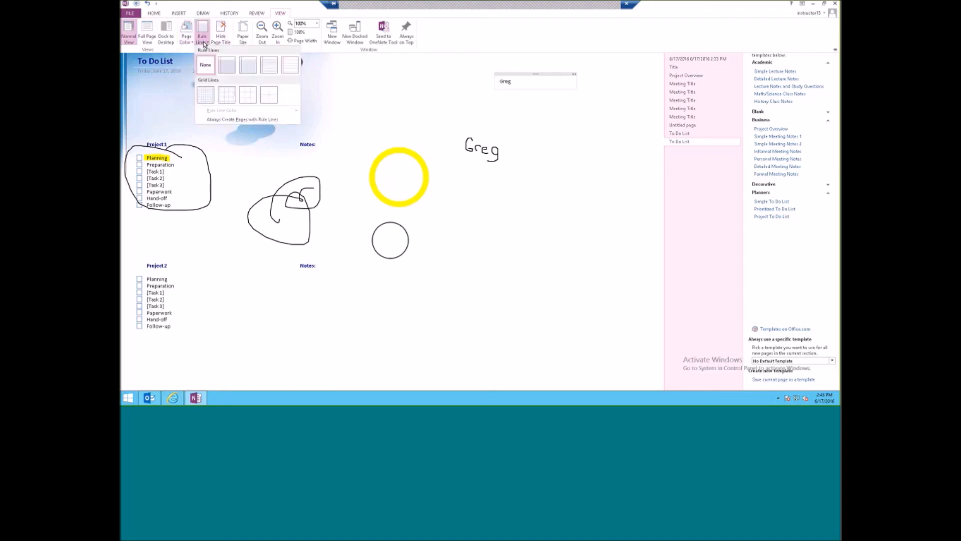
left_click(231, 66)
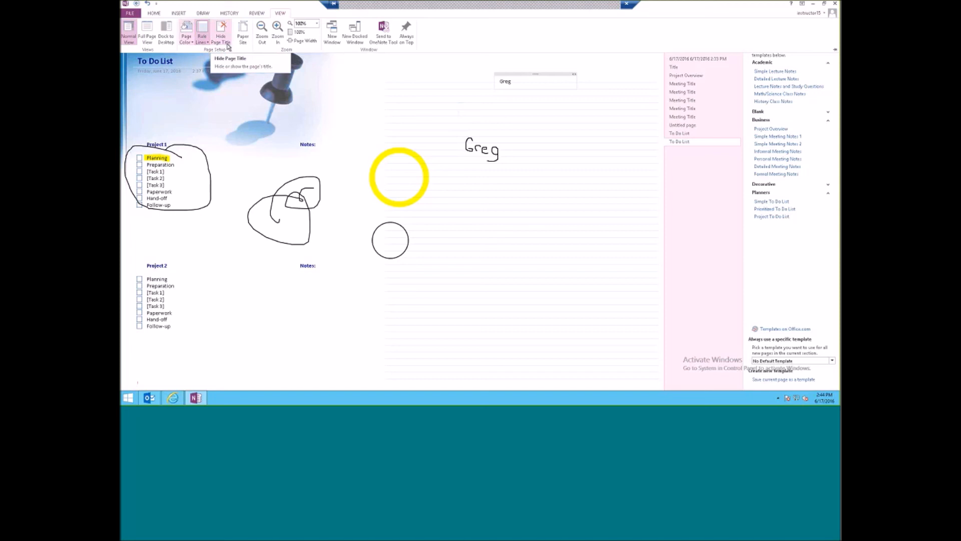
- View the page called Title and the date-stamped page containing the spreadsheet in the Insert Things section
left_click(173, 61)
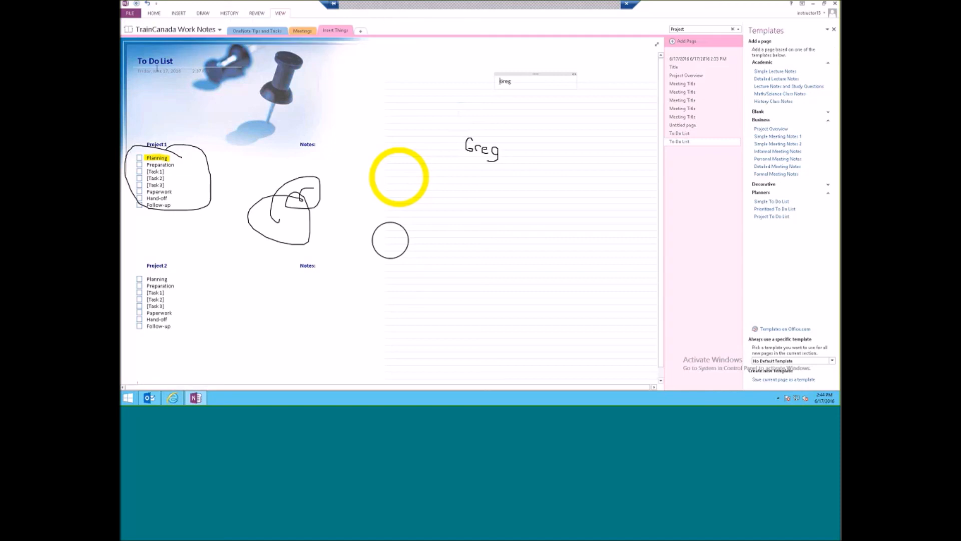
left_click(702, 76)
left_click(696, 68)
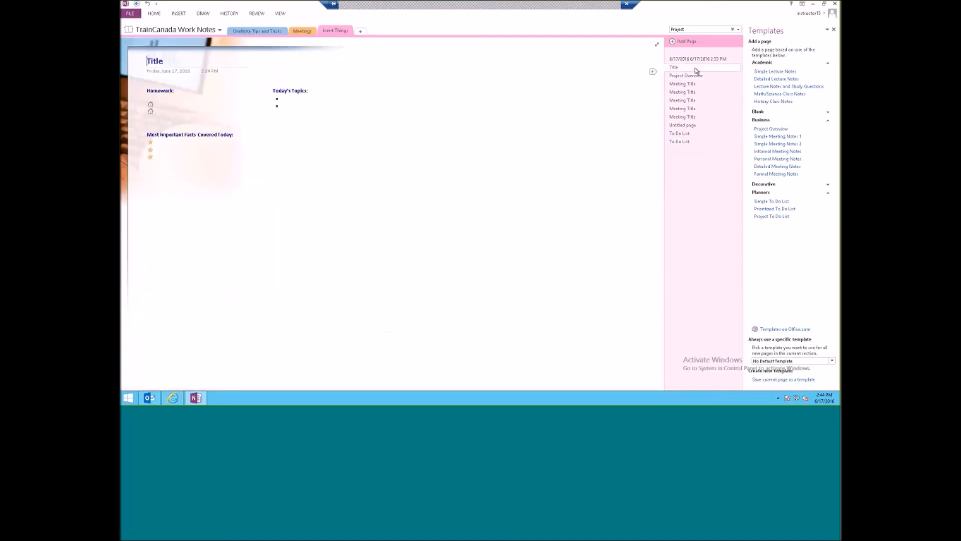
left_click(695, 59)
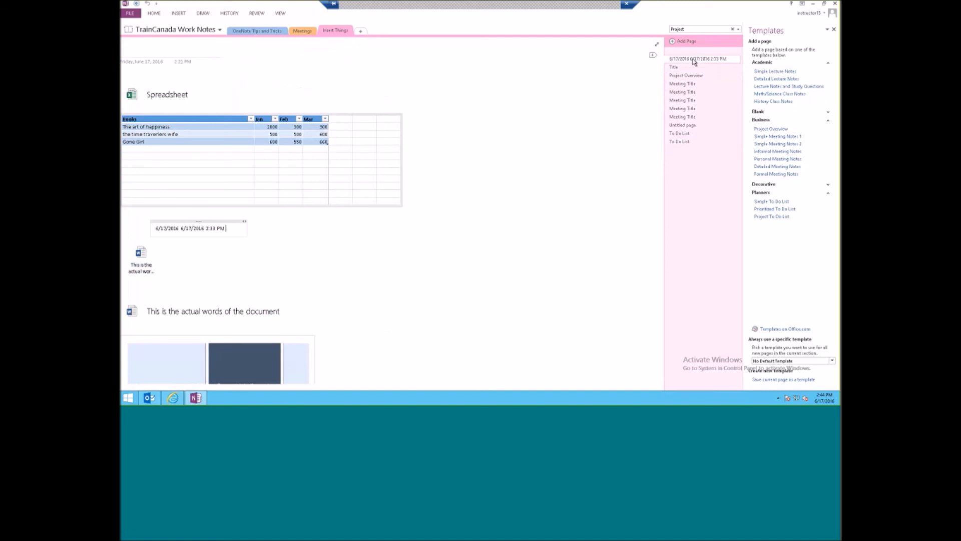
- Remove the page title, date and time from the Tips for The Web page in the OneNote Tips and Tricks section
left_click(302, 31)
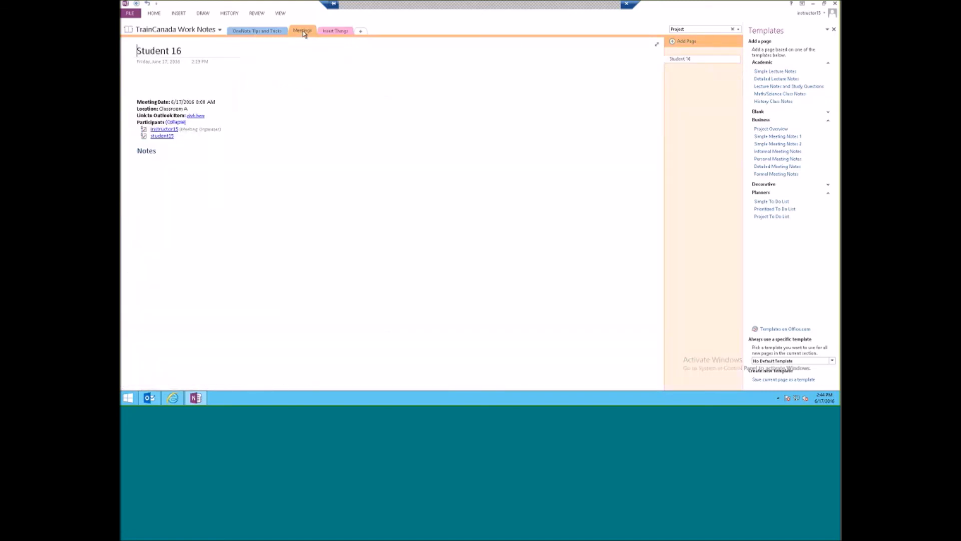
left_click(265, 33)
left_click(173, 102)
left_click(256, 13)
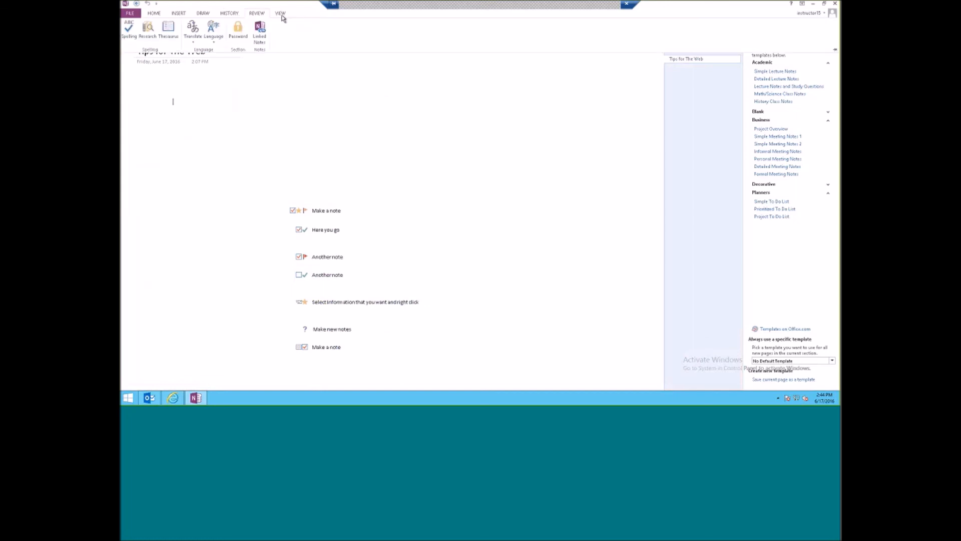
left_click(281, 15)
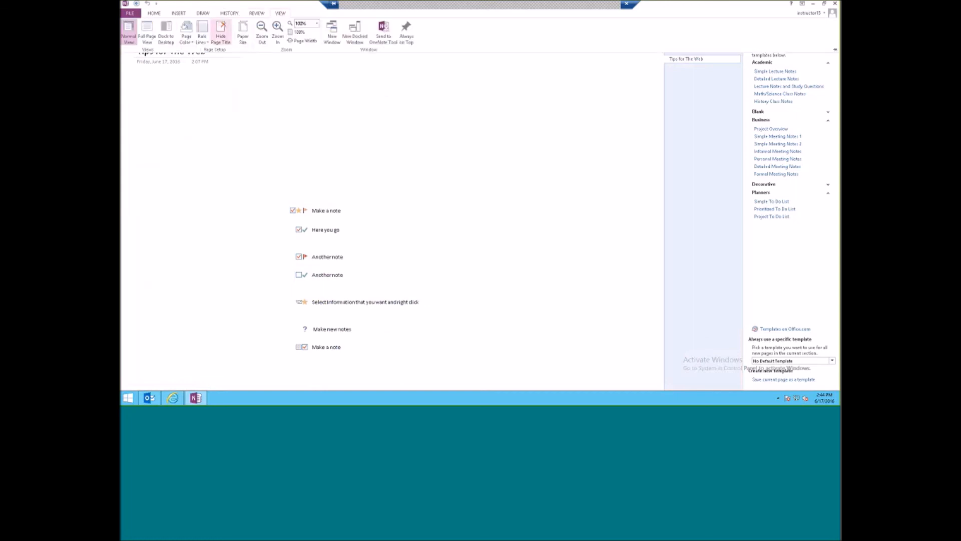
left_click(221, 39)
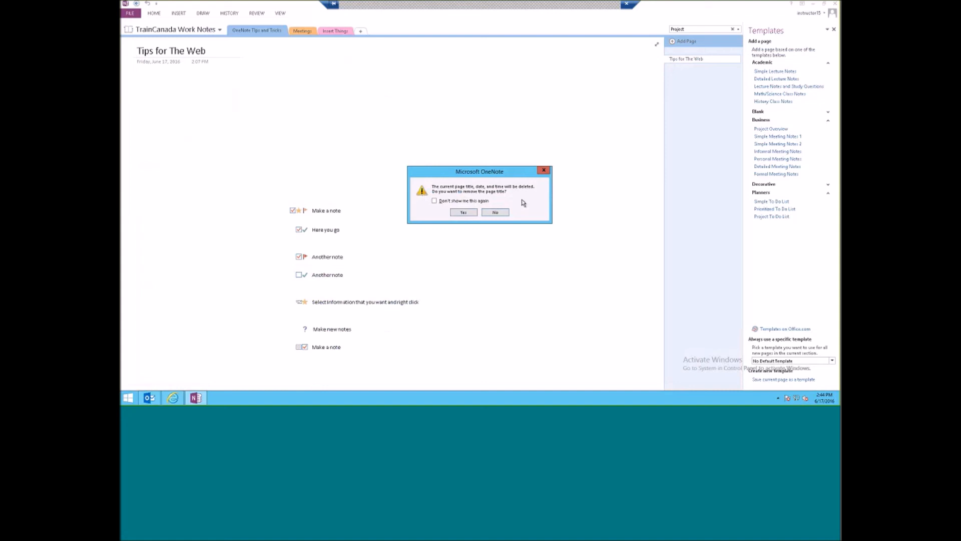
left_click(463, 212)
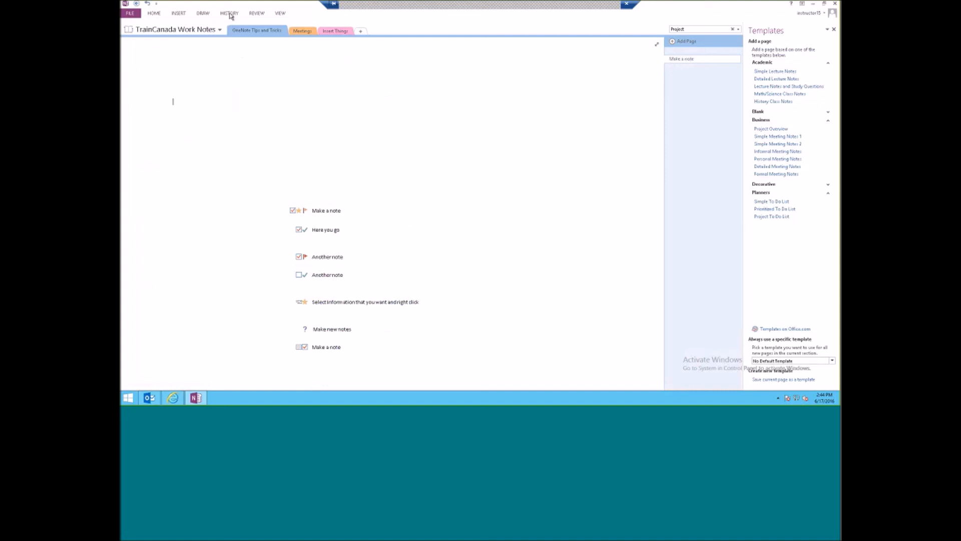
- Show the title area again on the same page, leaving the title blank
left_click(280, 14)
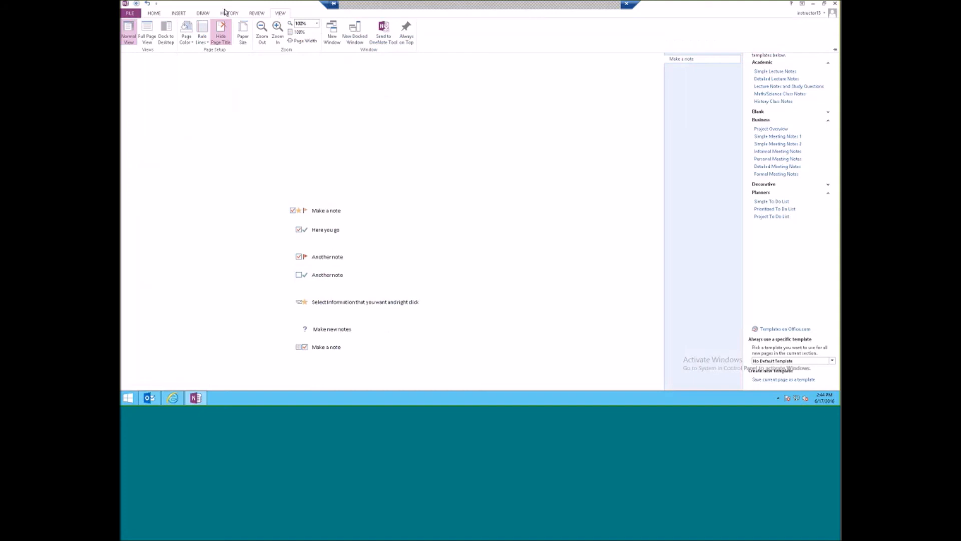
left_click(222, 41)
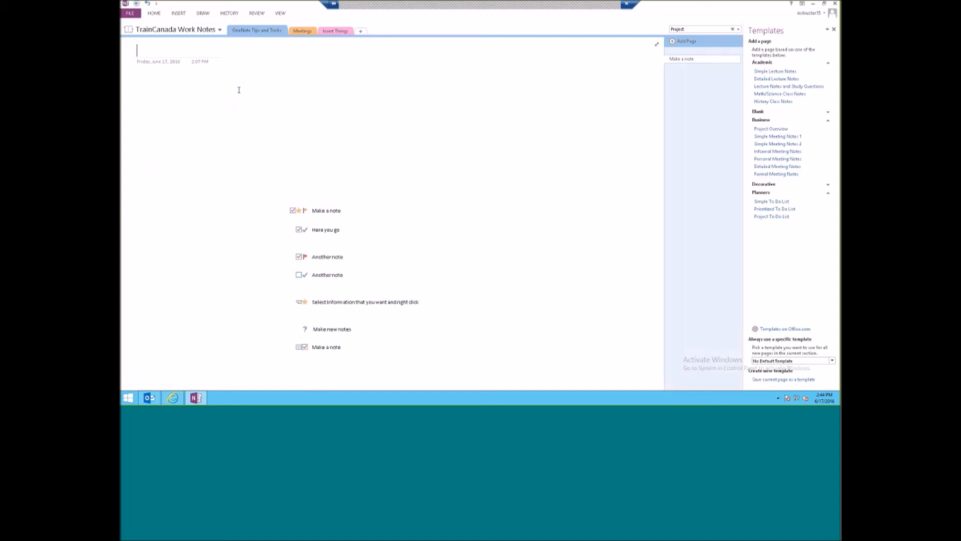
left_click(136, 84)
left_click(280, 14)
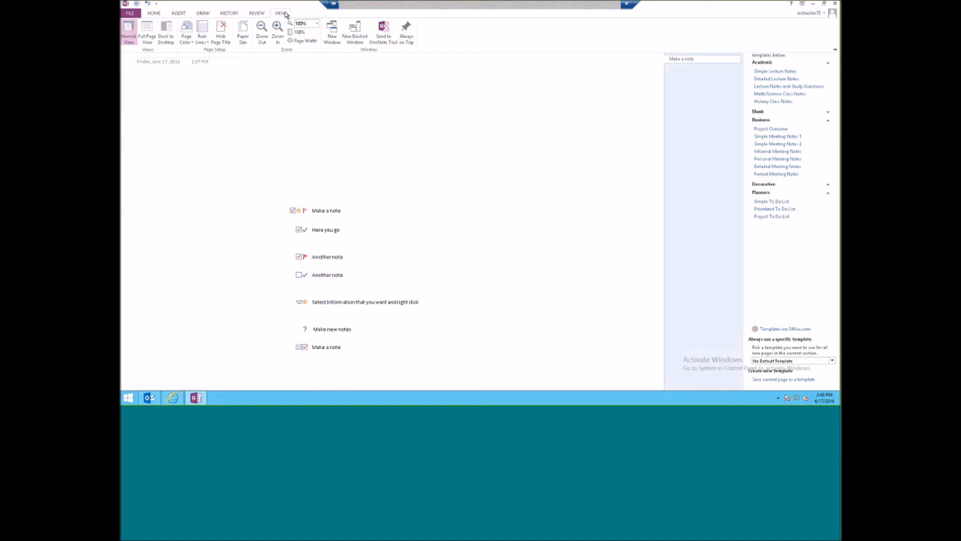
left_click(286, 15)
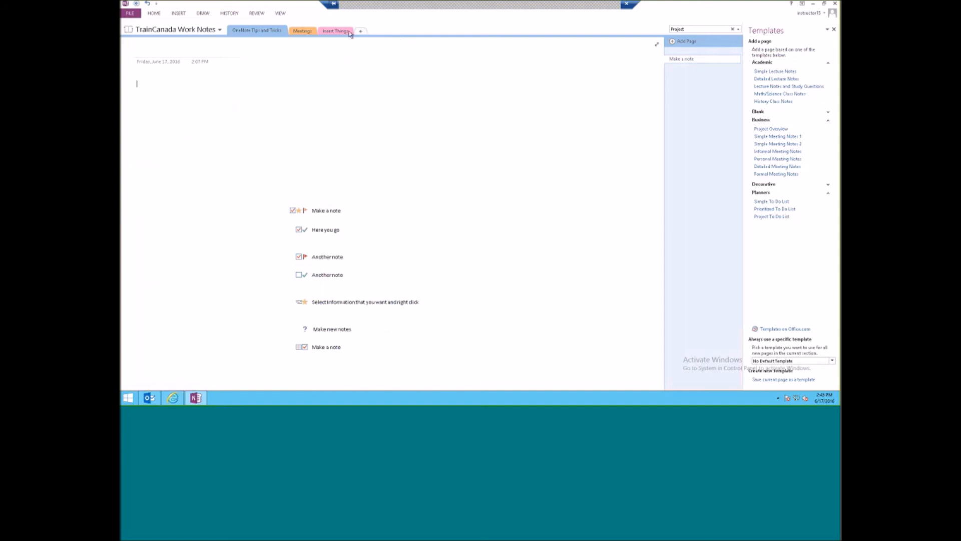
- Create a new section group in the notebook named Office 2013
right_click(247, 34)
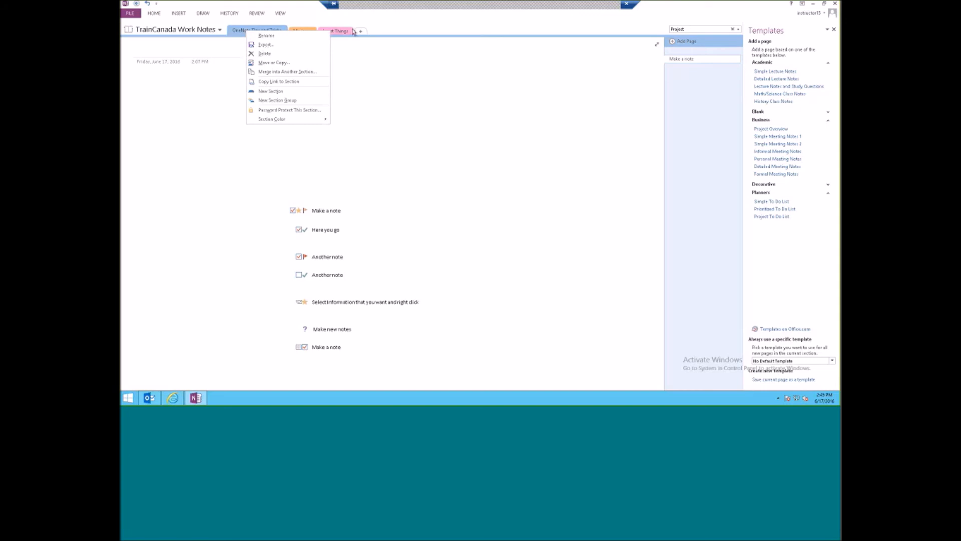
left_click(295, 101)
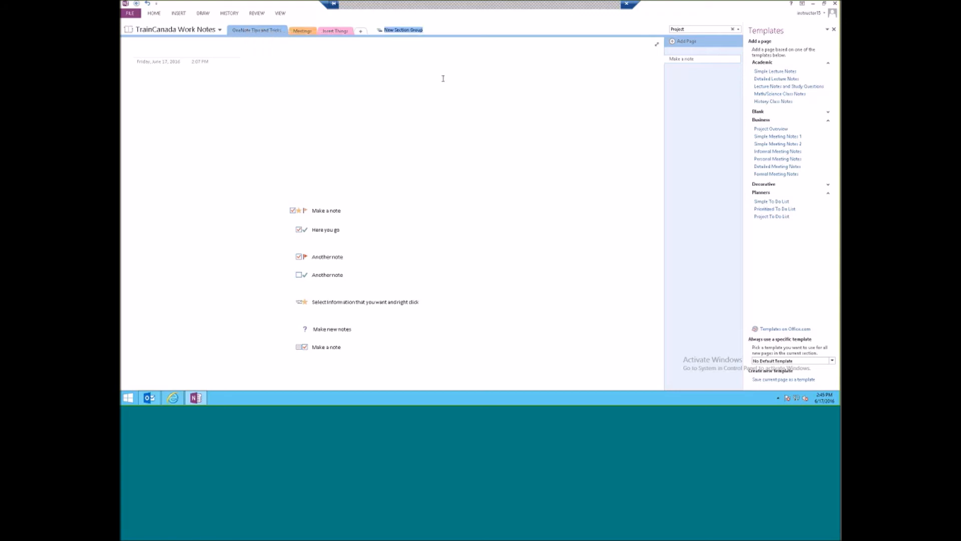
type("Office 2013")
key("Return")
- Move the OneNote Tips and Tricks section into the Office 2013 section group and check the group's contents
left_click_drag(246, 34, 191, 38)
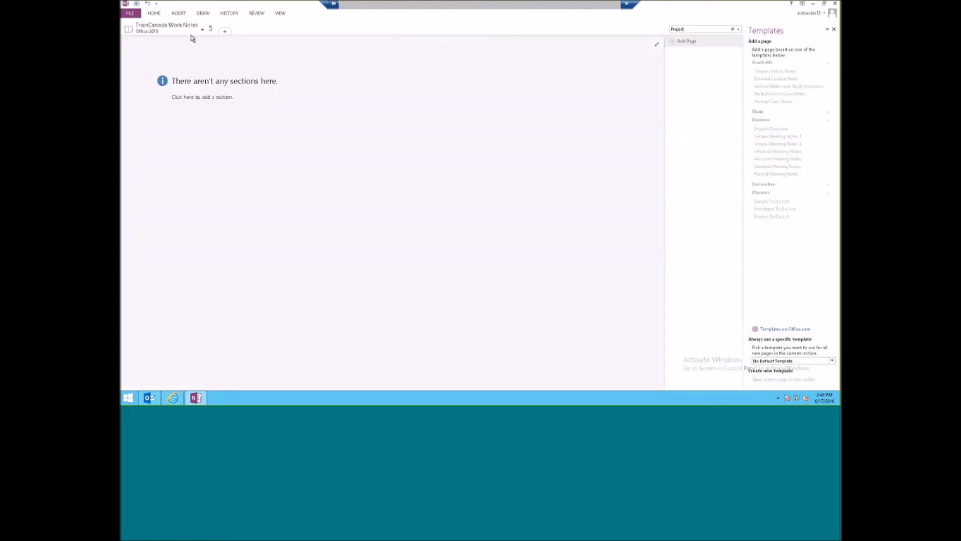
left_click(212, 29)
left_click_drag(264, 33, 386, 38)
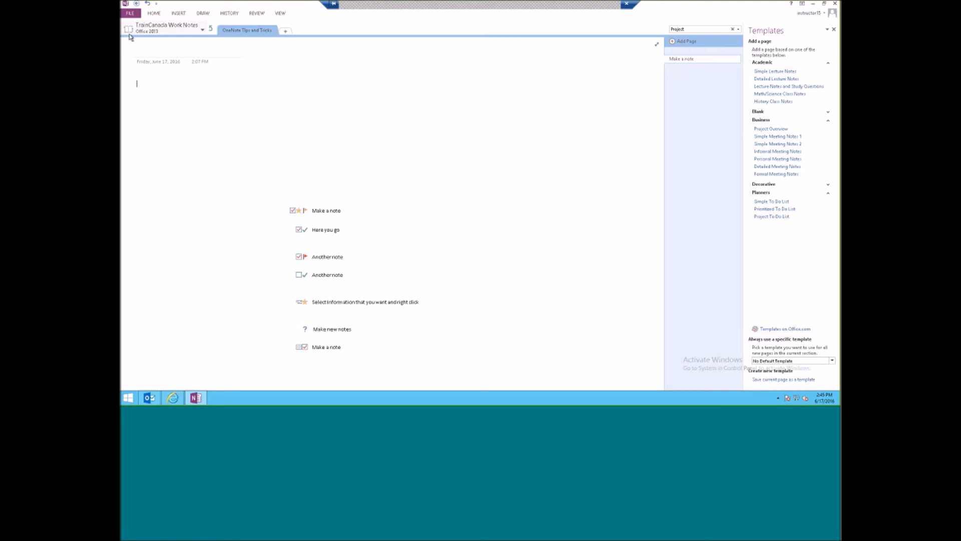
left_click(211, 31)
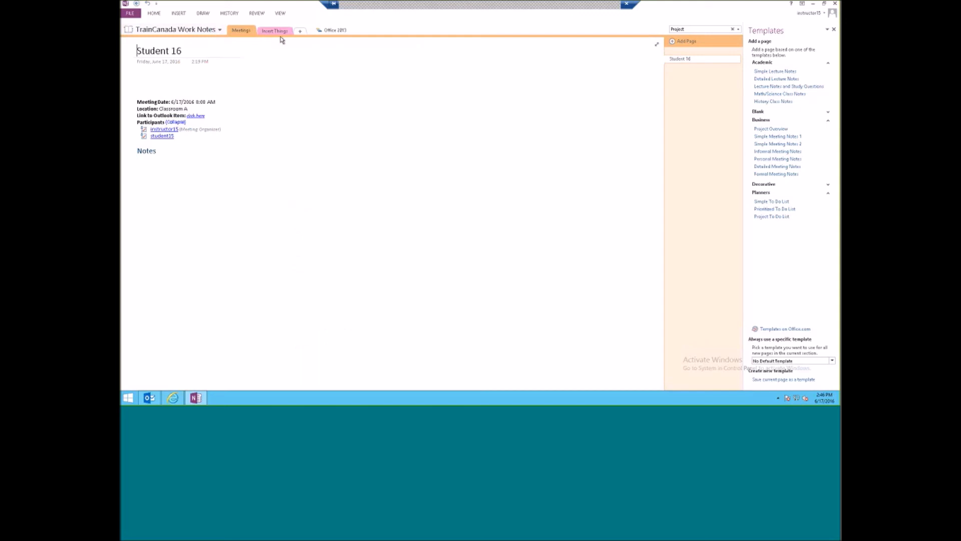
left_click(334, 31)
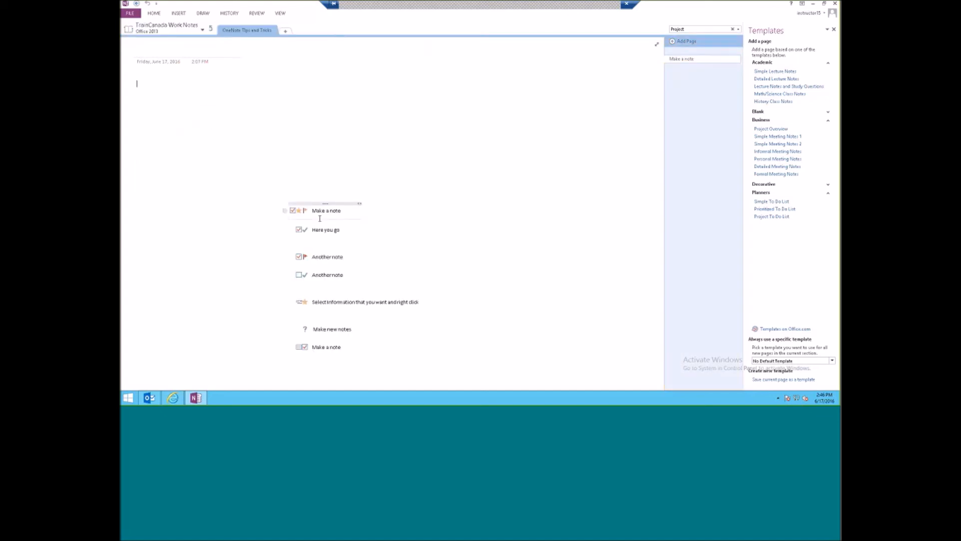
left_click(213, 29)
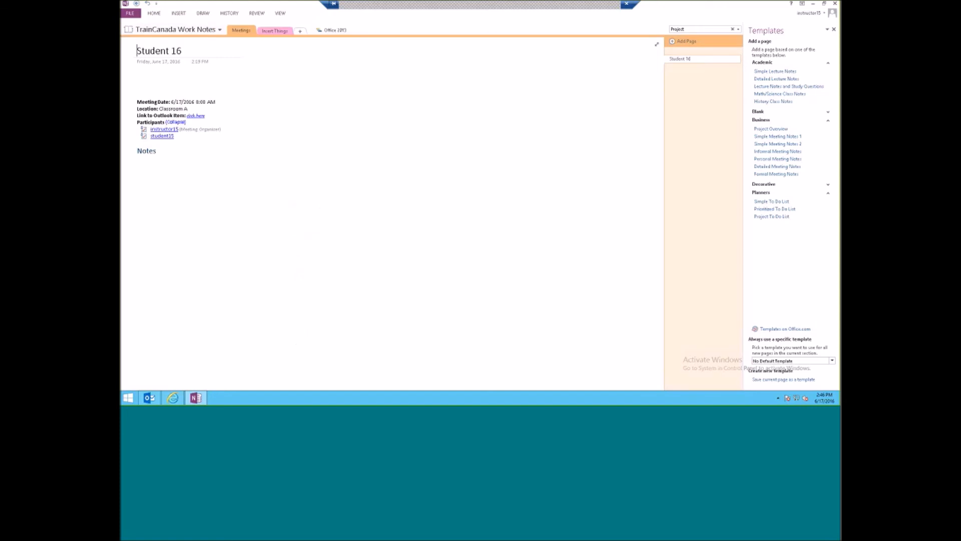
- Add a section named Word 2013, move it into the Office 2013 section group and return to the notebook's main sections
left_click(300, 31)
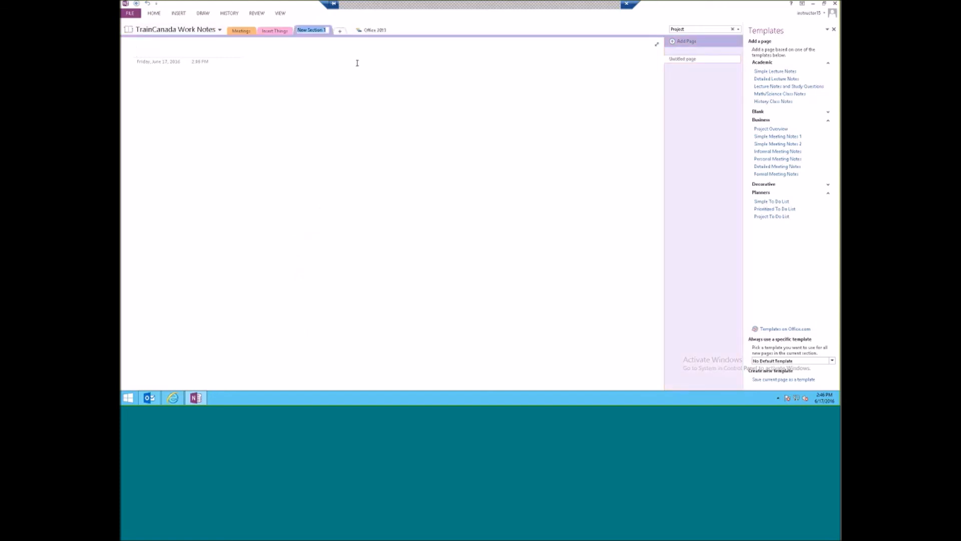
type("Word 201")
key("Return")
left_click_drag(310, 32, 363, 34)
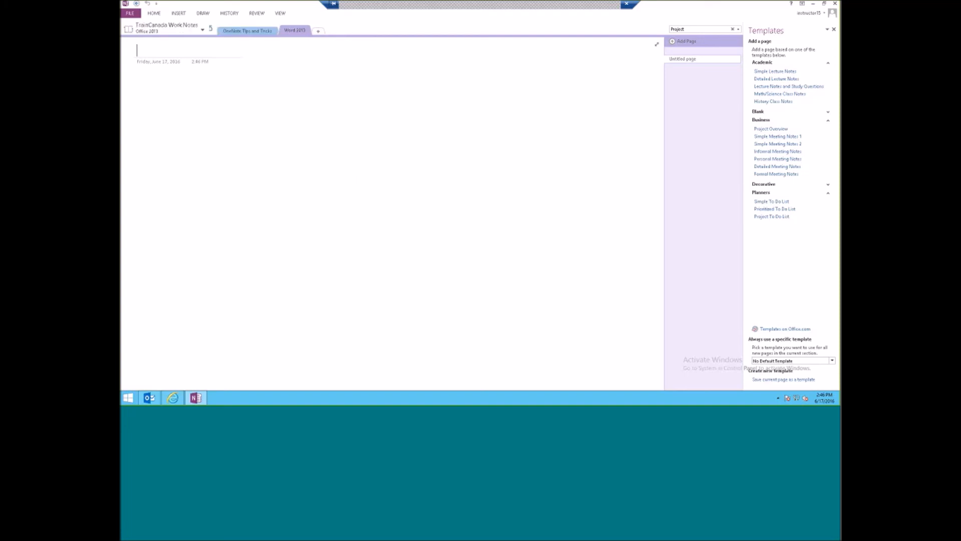
left_click(211, 31)
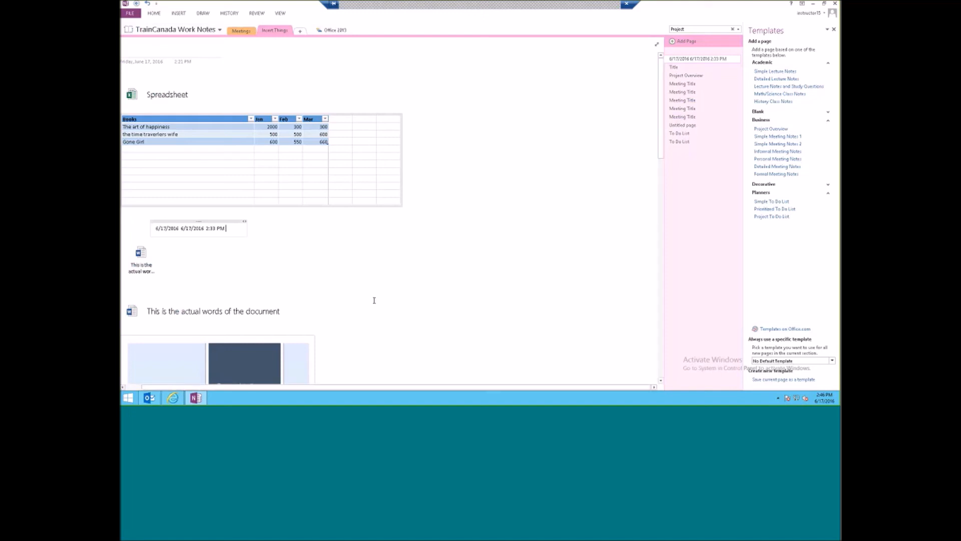
- Switch to Internet Explorer and open the TrainCanada company news article about being named Mile2 North American Training Partner of the Year
mouse_move(174, 400)
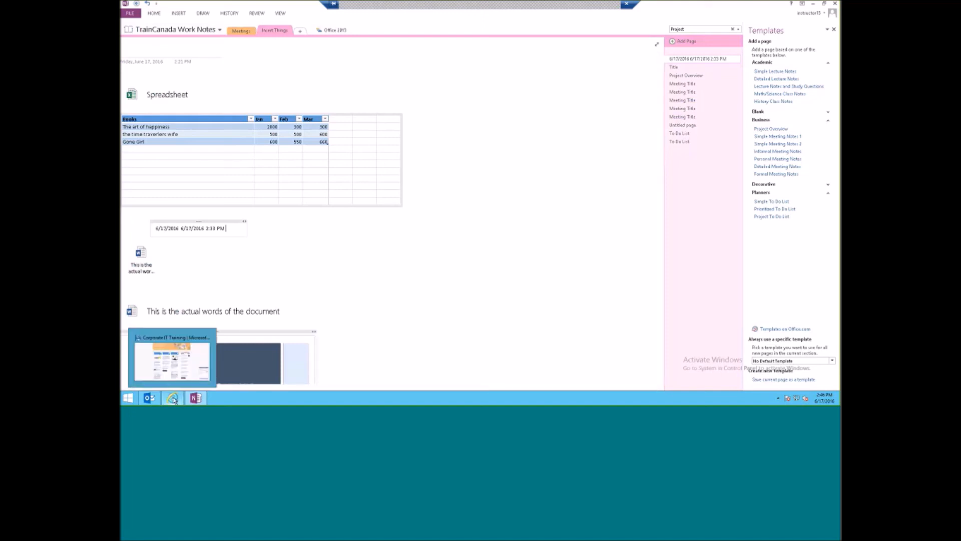
left_click(175, 351)
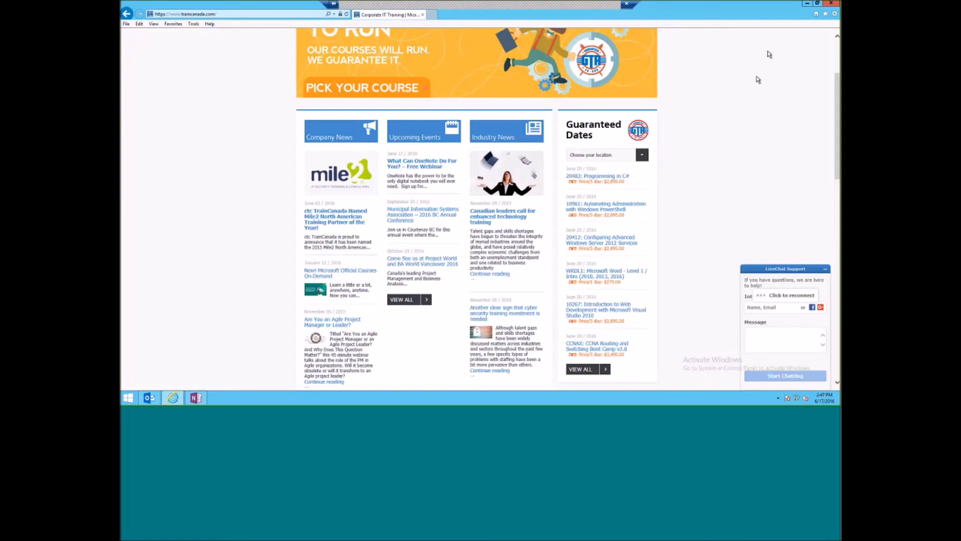
scroll(778, 84, "up", 1)
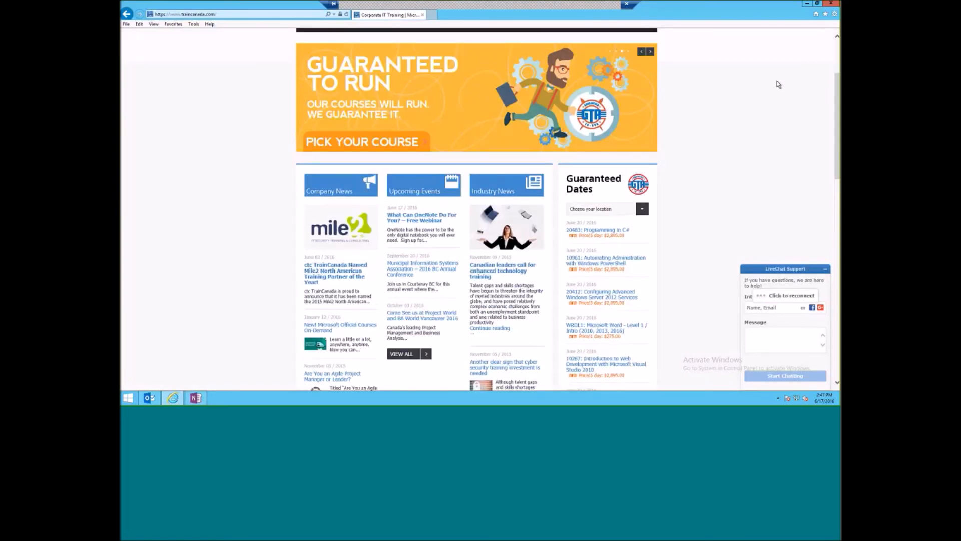
scroll(779, 84, "up", 1)
scroll(755, 66, "down", 4)
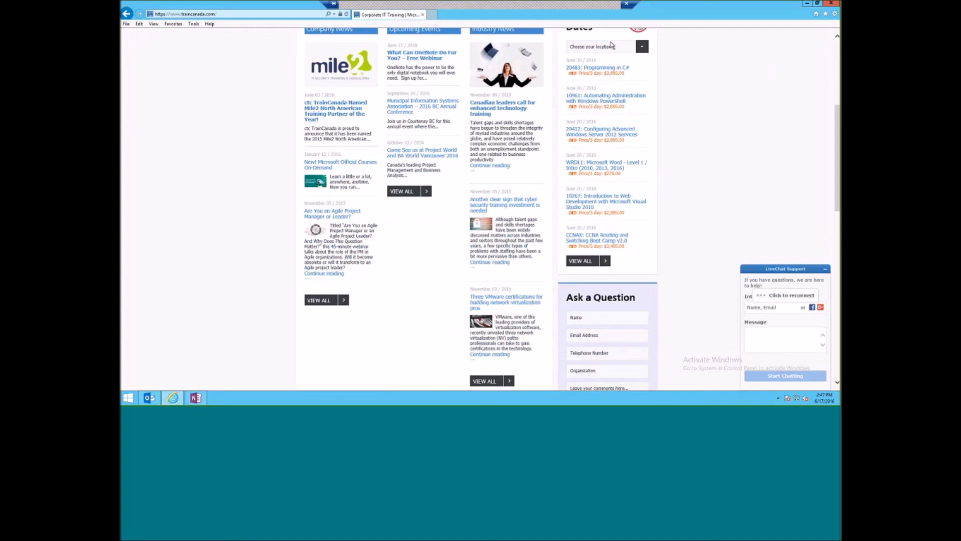
left_click(335, 108)
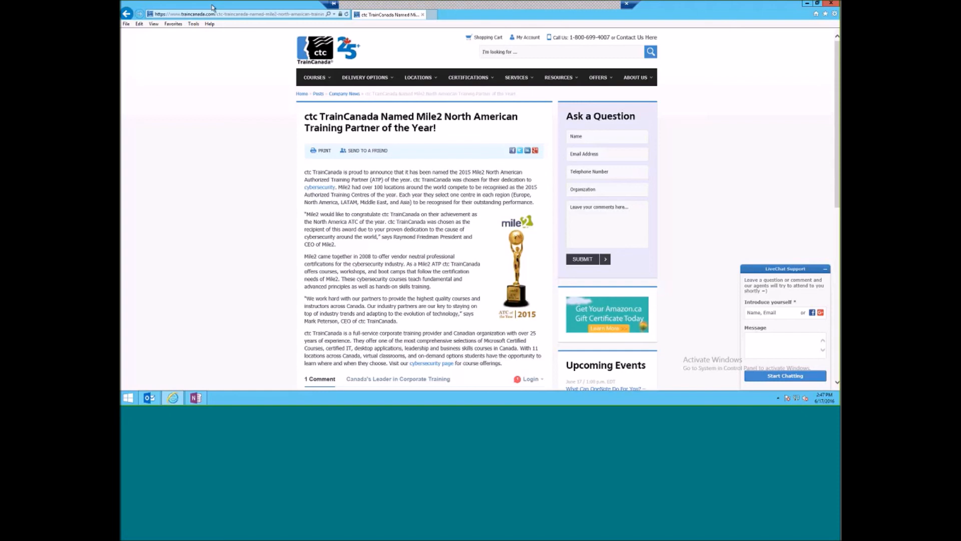
- Send the whole article web page to the Meetings section of TrainCanada Work Notes and look through the resulting page
left_click(194, 24)
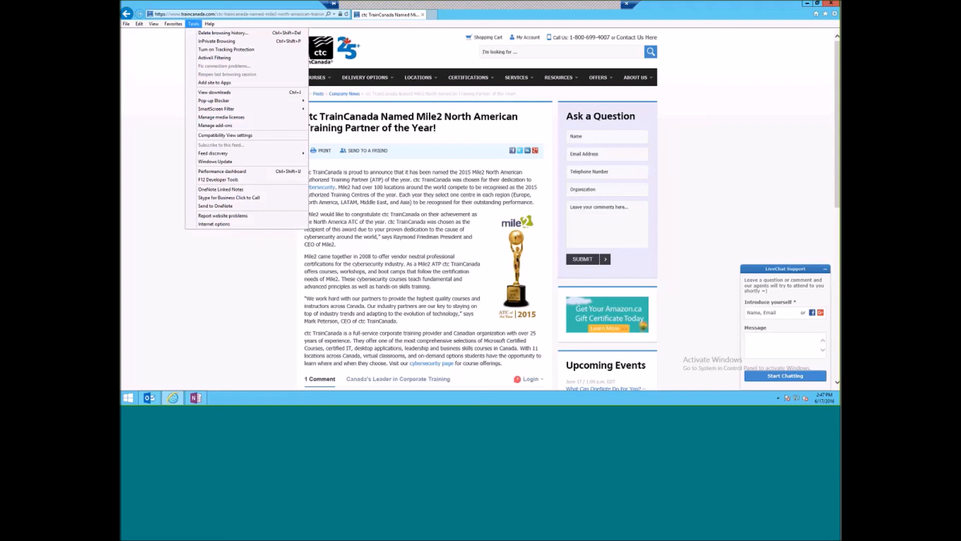
left_click(229, 207)
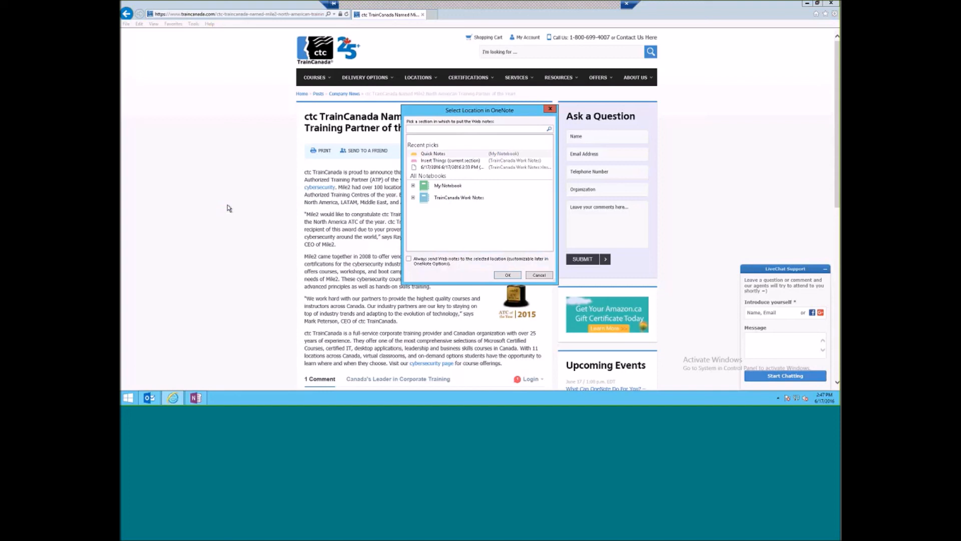
left_click(413, 198)
left_click(421, 207)
left_click(441, 209)
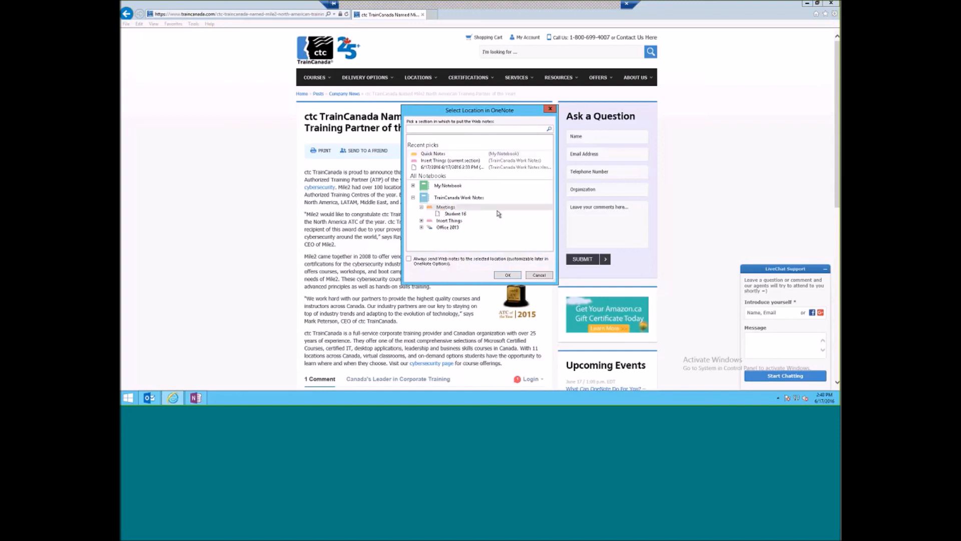
left_click(507, 275)
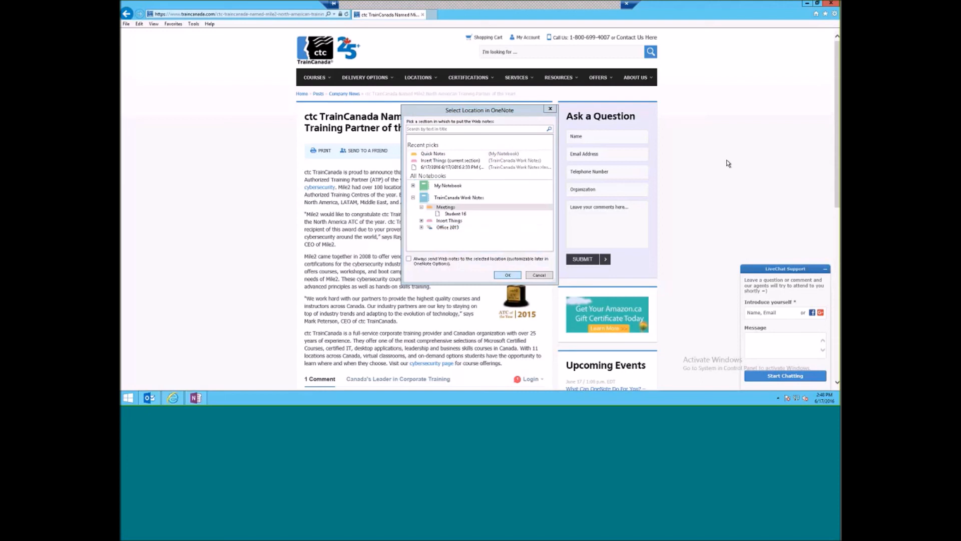
key("Return")
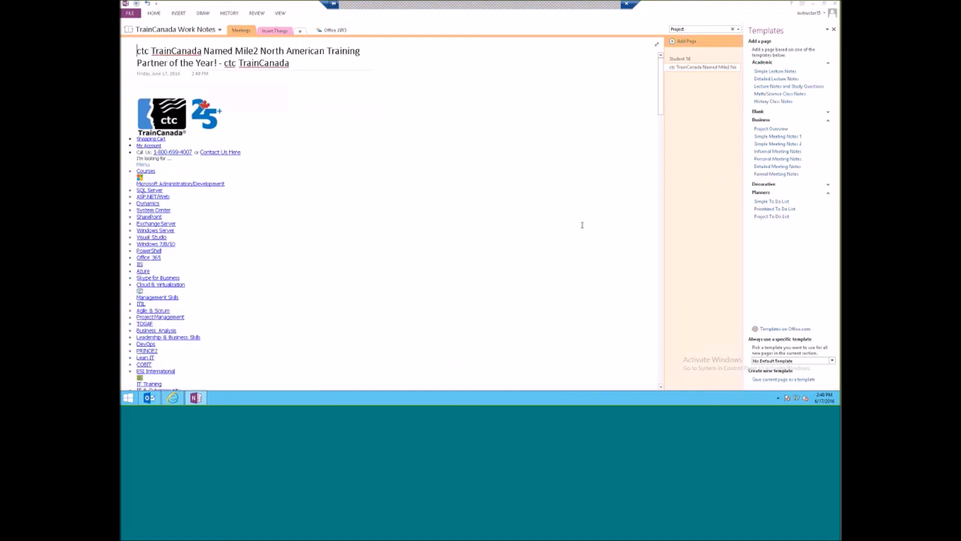
left_click_drag(660, 71, 662, 291)
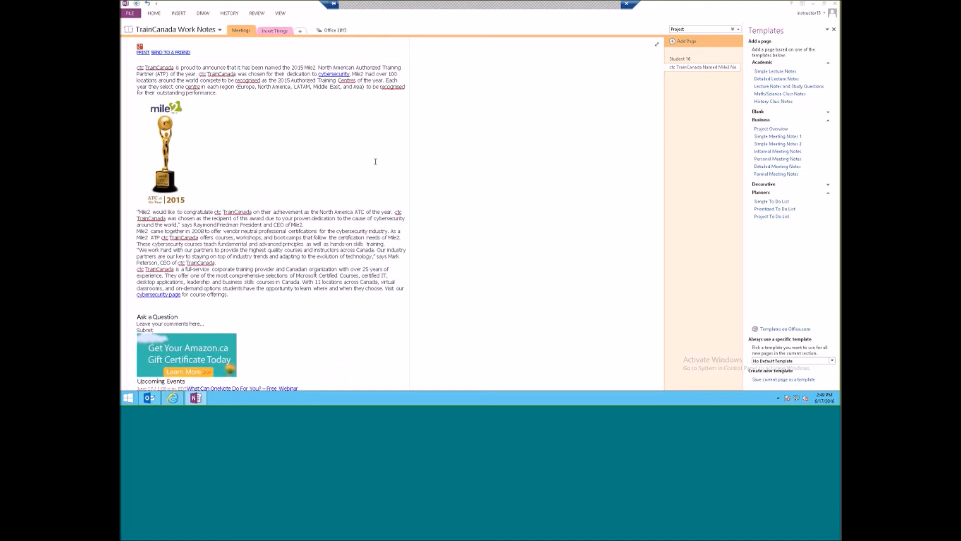
- Back in Internet Explorer, send only the article's first paragraph to the Meetings section in OneNote
left_click(173, 397)
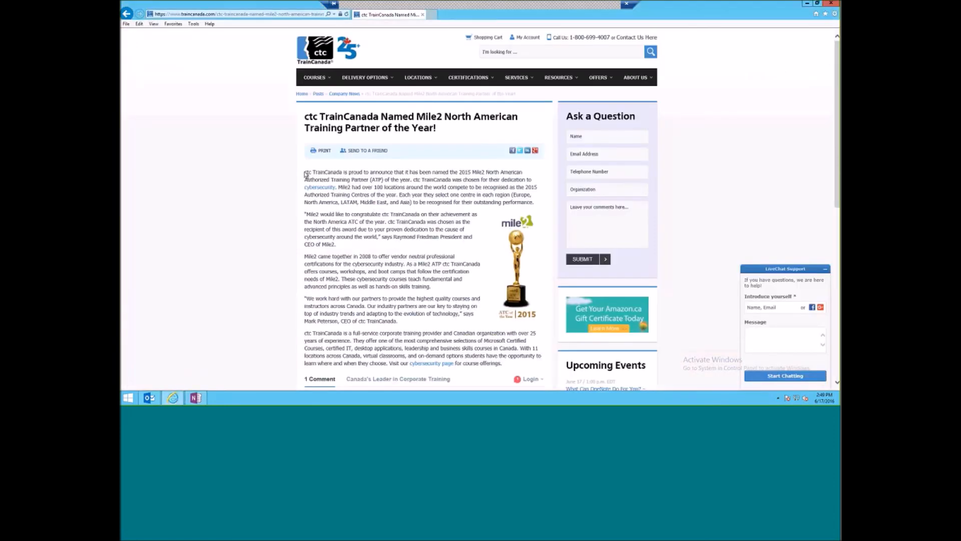
left_click_drag(305, 174, 535, 202)
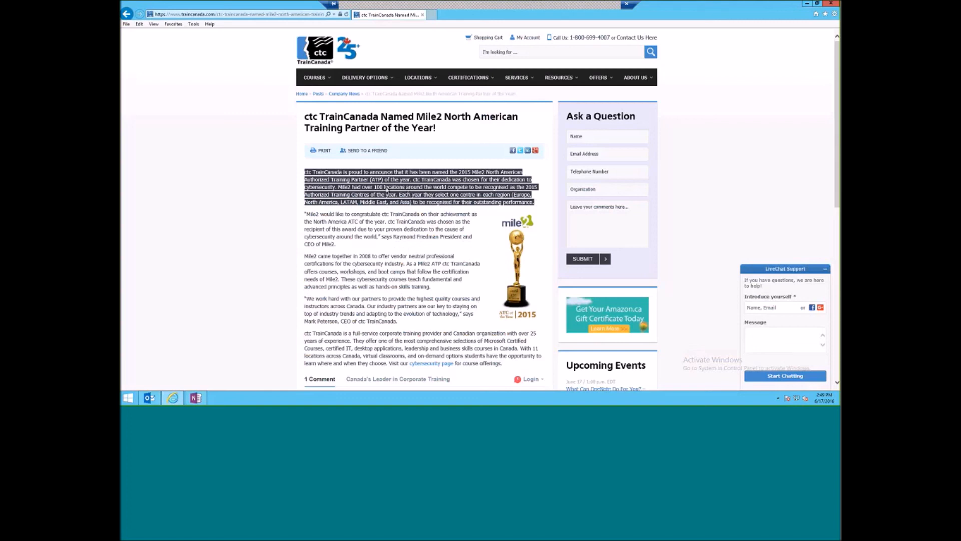
right_click(388, 190)
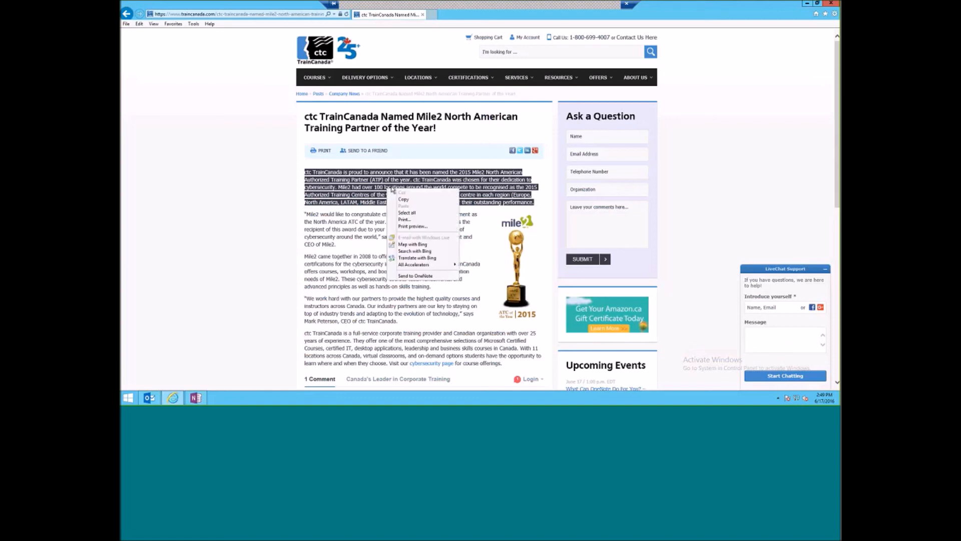
left_click(427, 276)
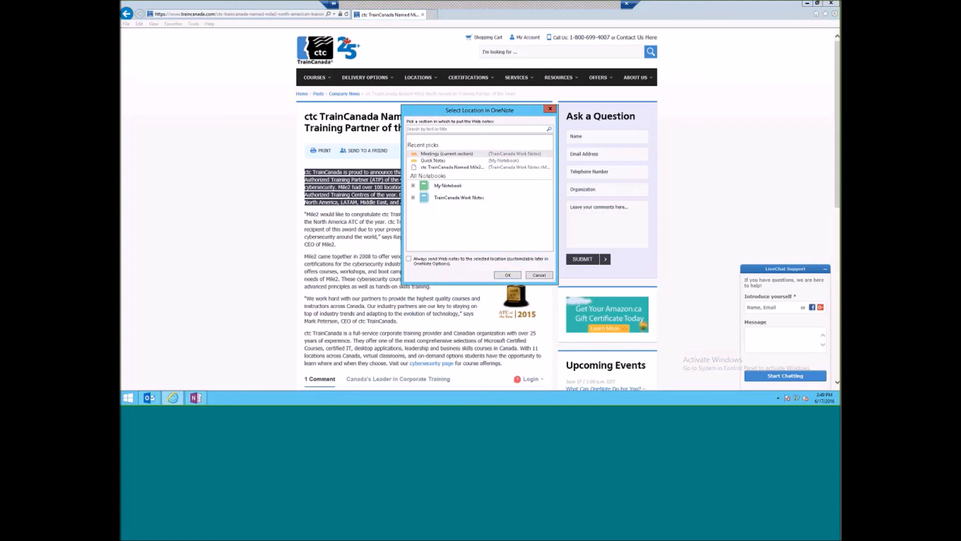
left_click(508, 276)
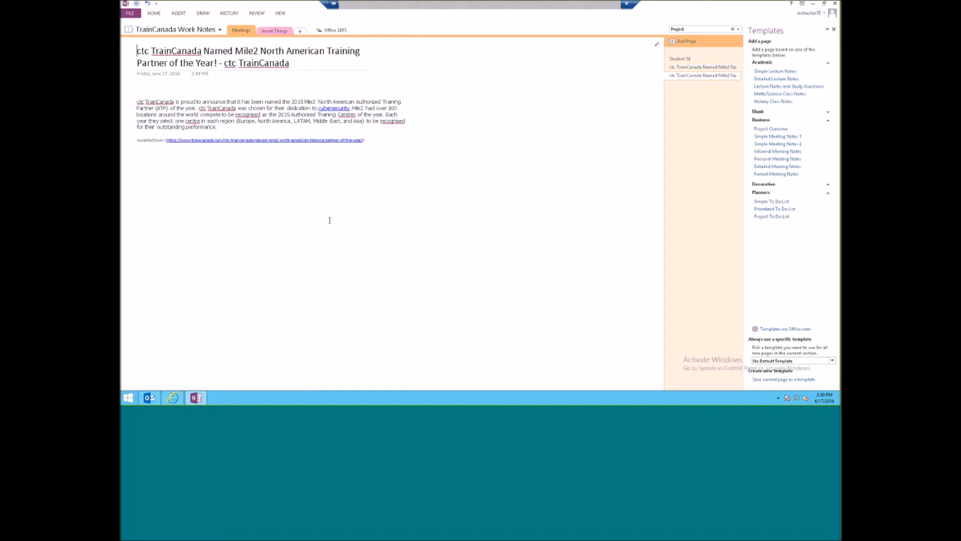
- Switch to Outlook, open the "Something for your inbox" message and send it to the Meetings section of TrainCanada Work Notes
left_click(150, 397)
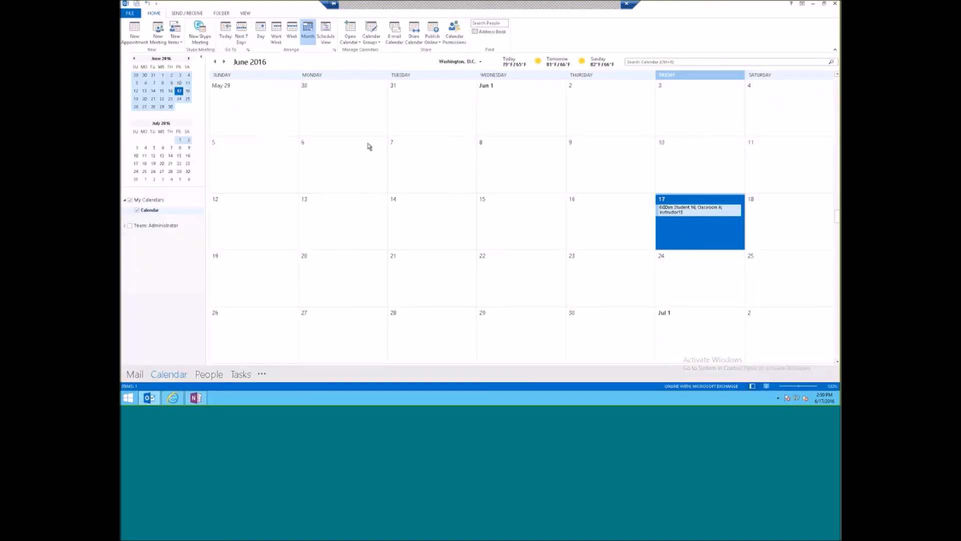
left_click(134, 374)
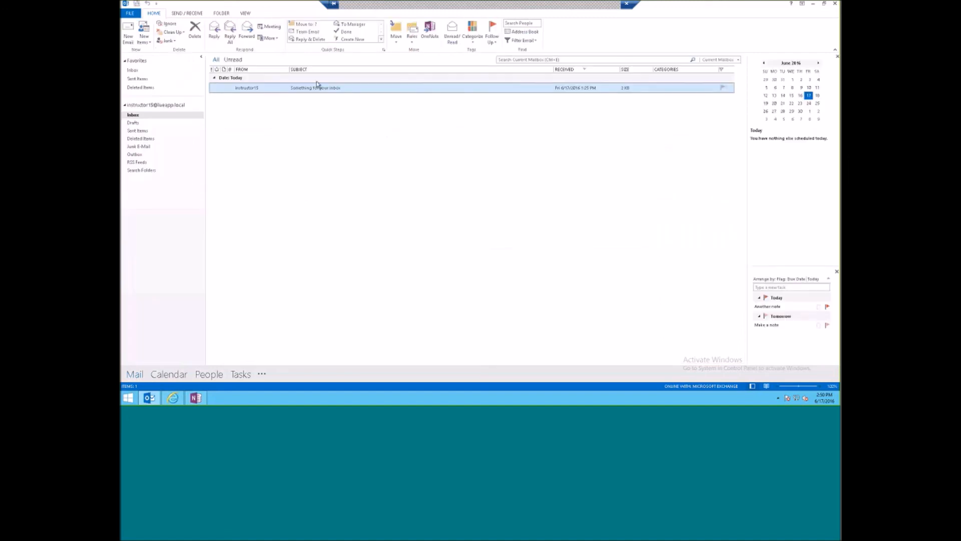
double_click(314, 90)
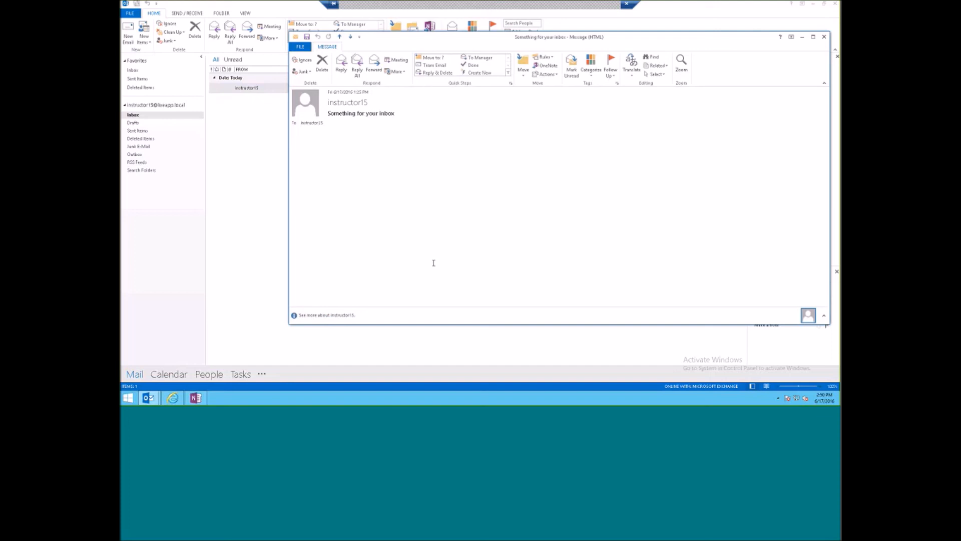
left_click(813, 37)
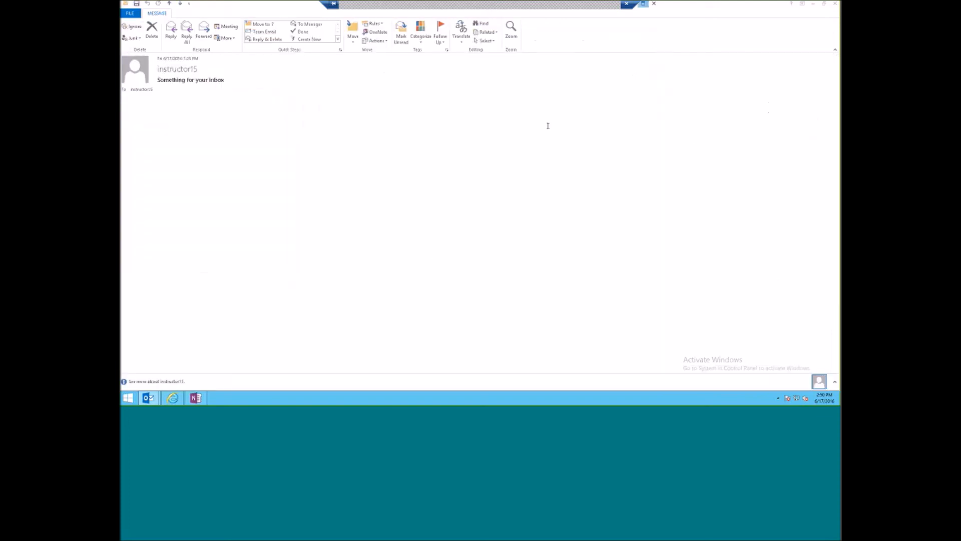
left_click(376, 32)
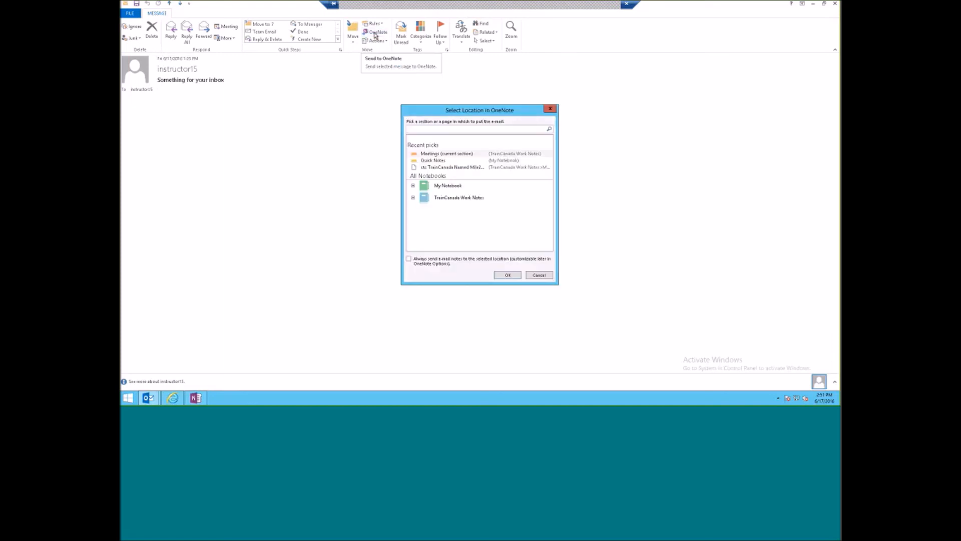
double_click(437, 155)
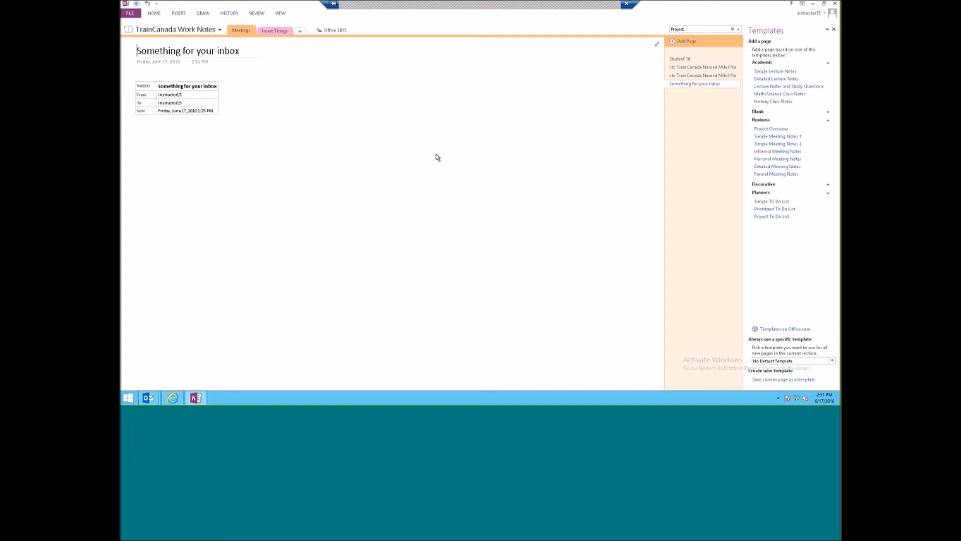
left_click(157, 154)
- Back in Outlook, close the "Something for your inbox" message window and return to the inbox
mouse_move(148, 398)
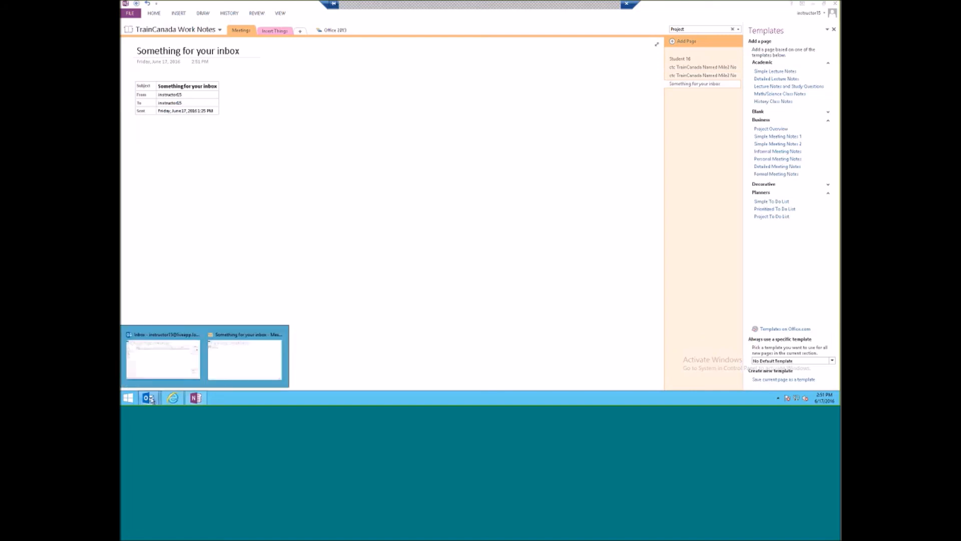
left_click(236, 370)
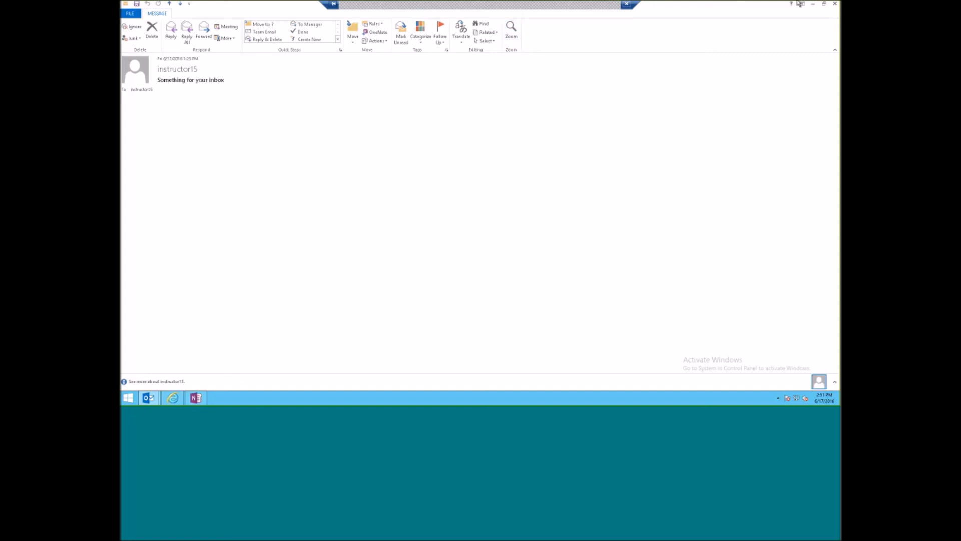
left_click(835, 4)
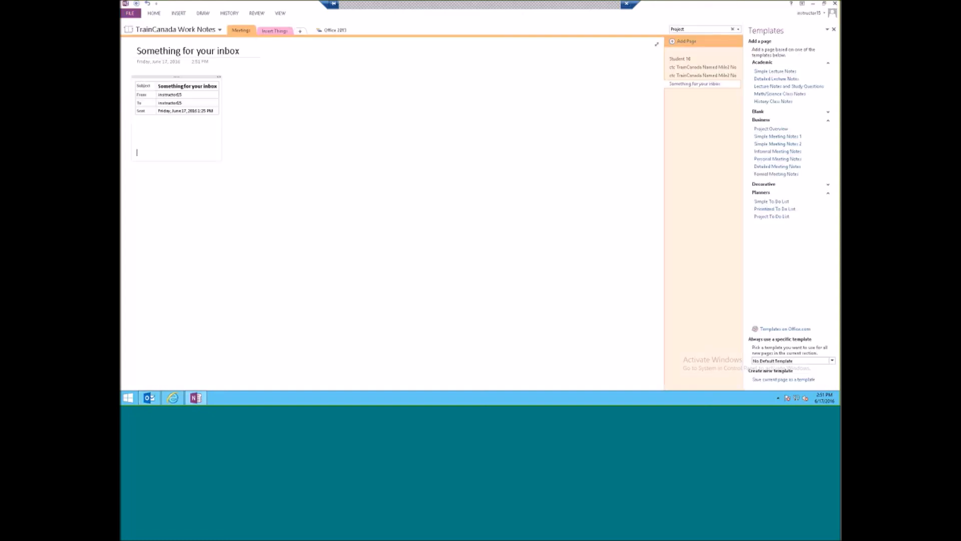
left_click(148, 398)
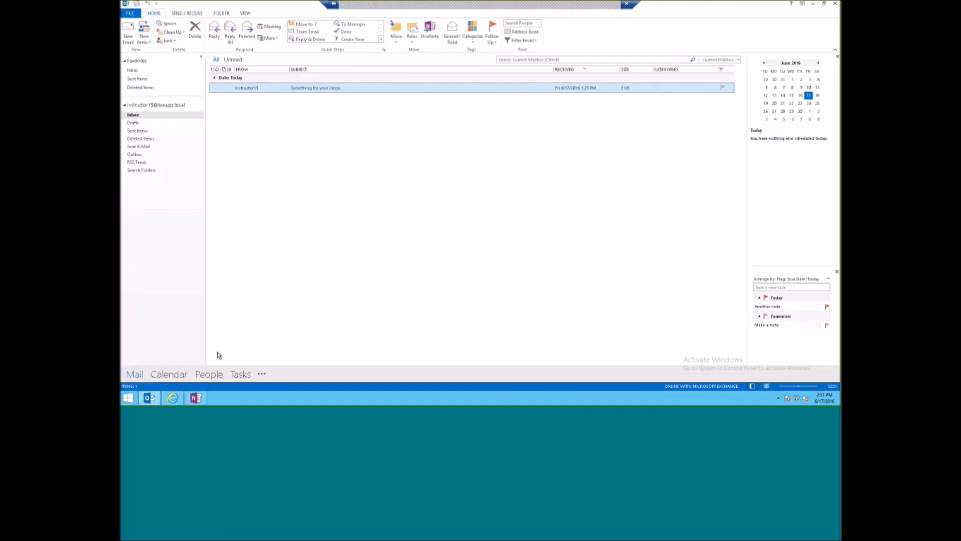
- Switch to Internet Explorer and print the whole article with Send To OneNote 2013 into the Quick Notes section of My Notebook
key("alt+Tab")
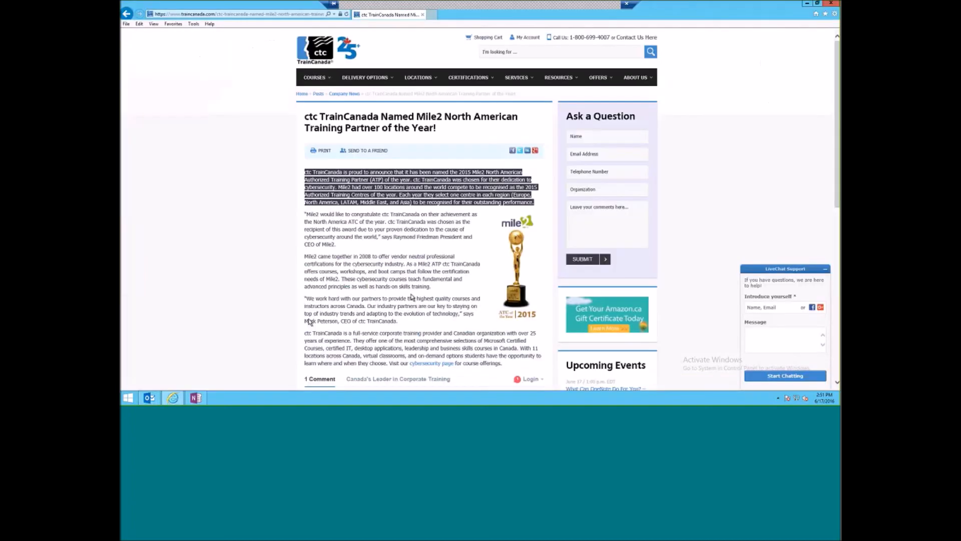
left_click(258, 199)
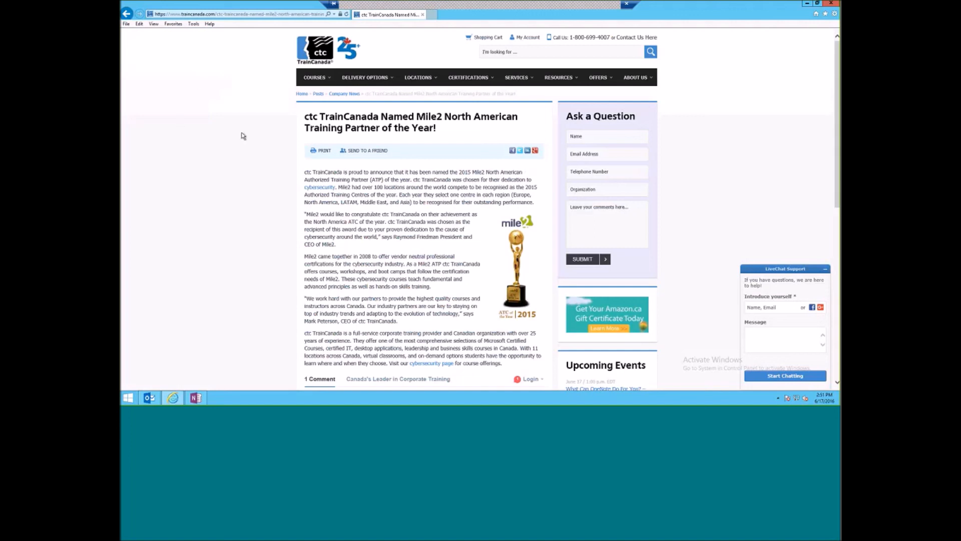
left_click(126, 24)
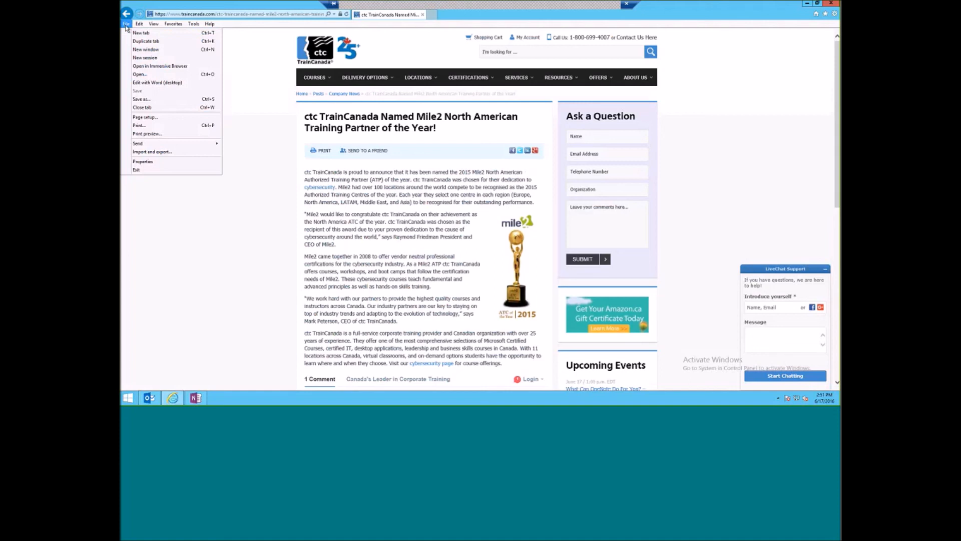
left_click(150, 128)
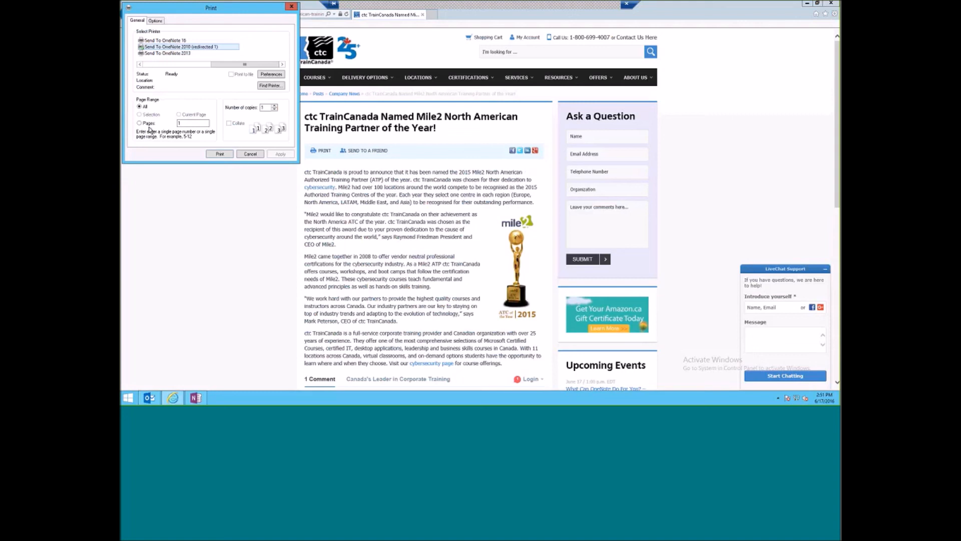
left_click(163, 54)
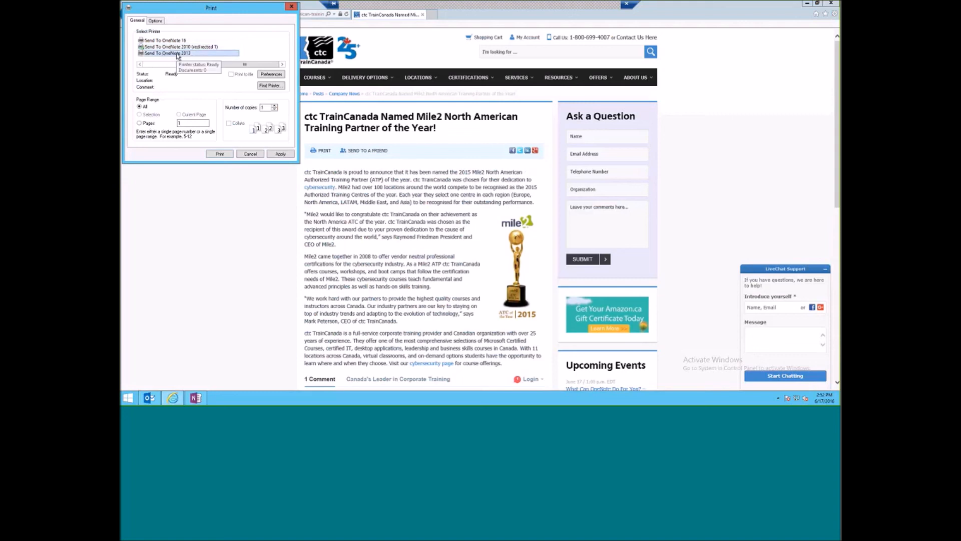
left_click(222, 154)
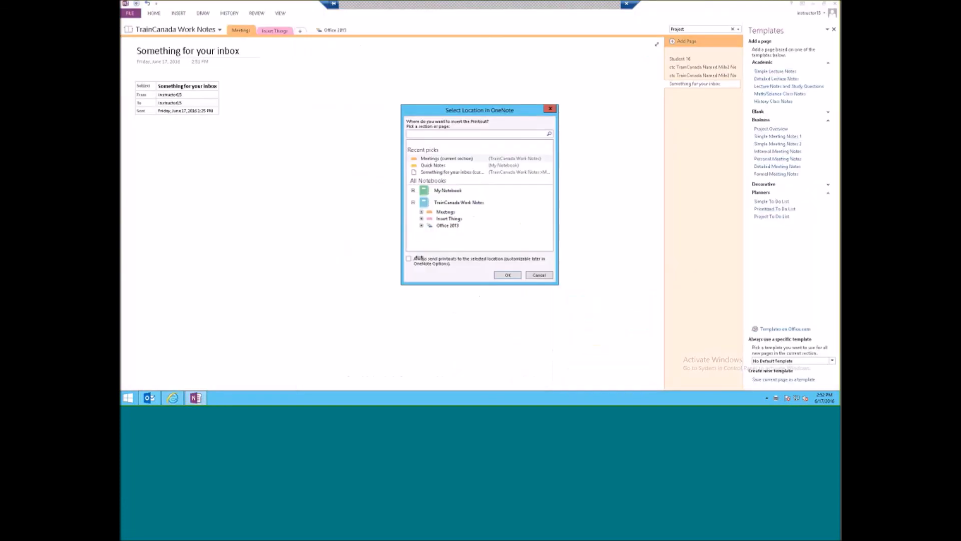
double_click(434, 161)
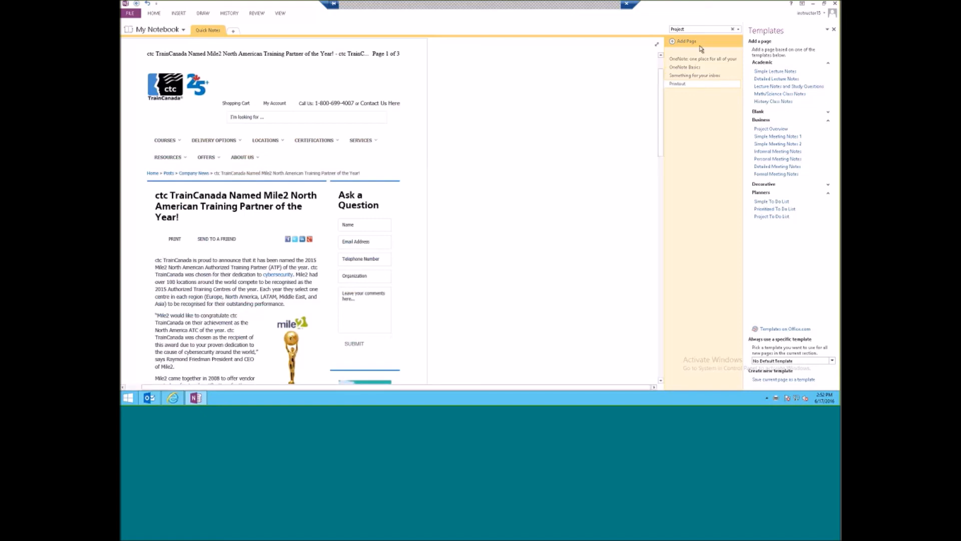
- Search all notebooks for "announce" and close the results to return to the Printout page
left_click(700, 29)
key("BackSpace")
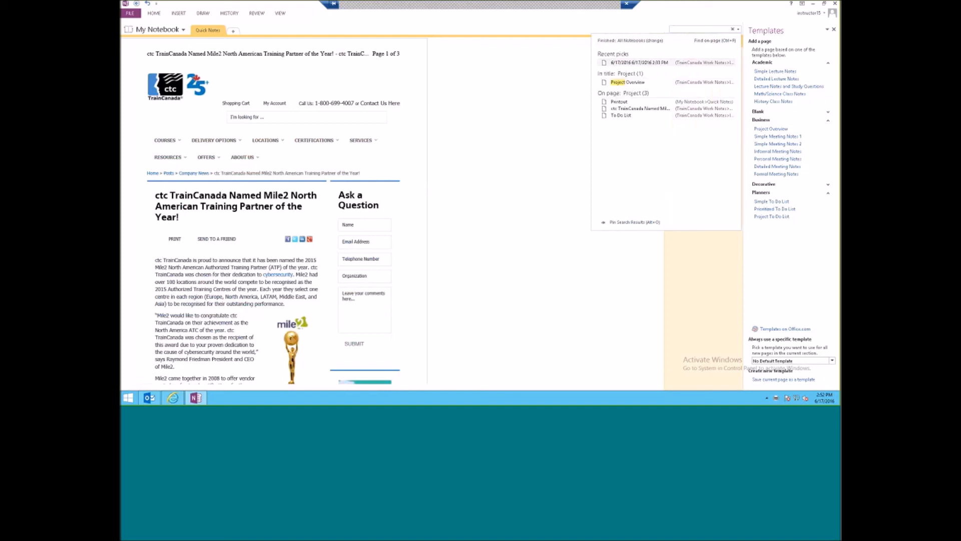
type("a")
type("nnounce")
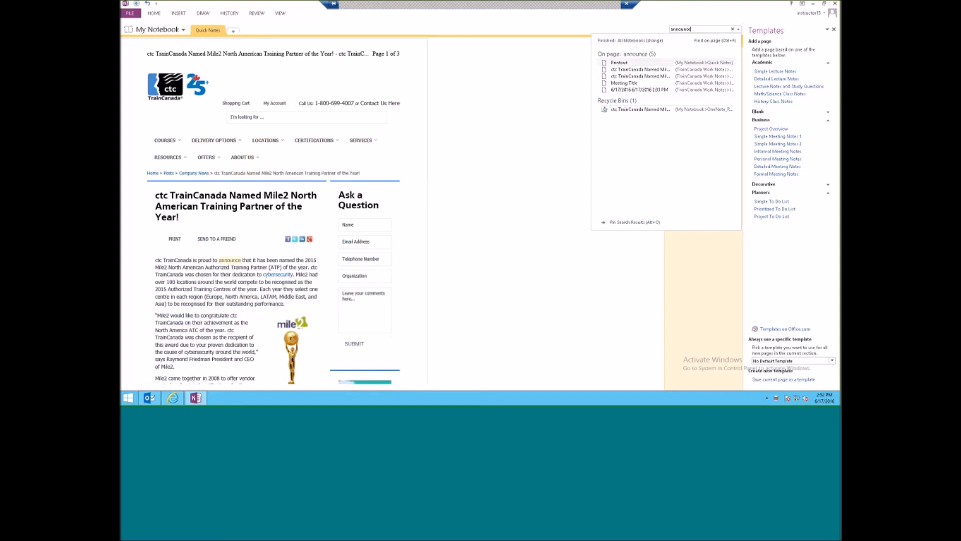
left_click(461, 107)
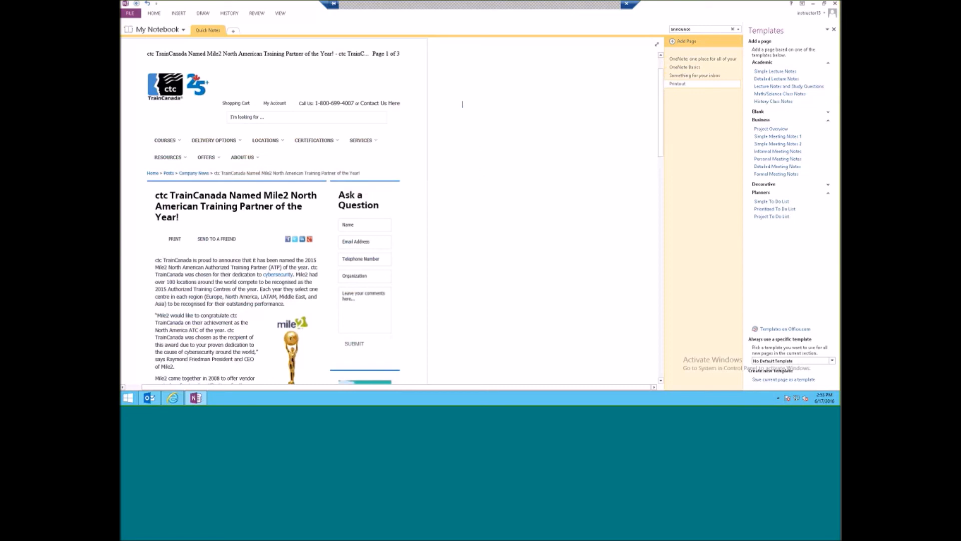
- Look at the printer choices and page range options for the Printout page, and close them without printing
left_click(129, 13)
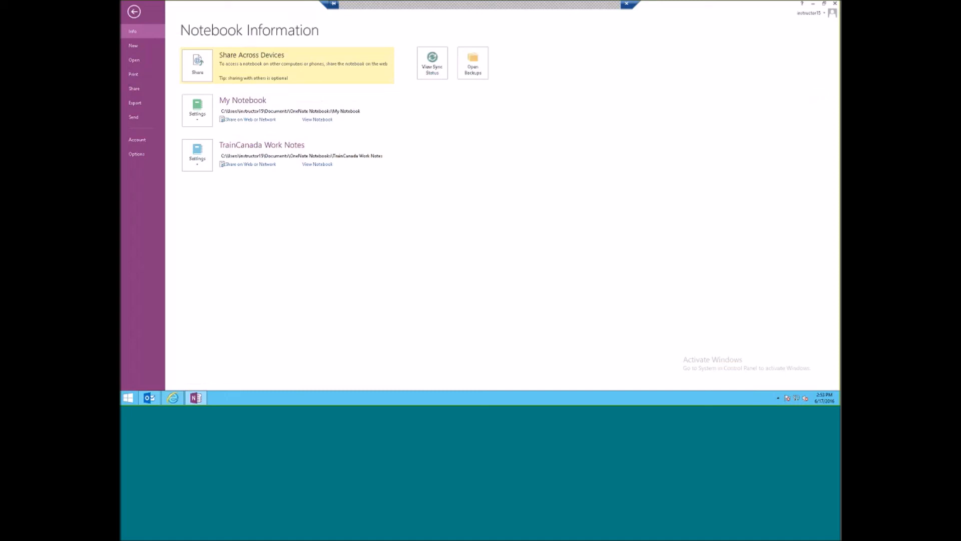
left_click(133, 74)
left_click(205, 62)
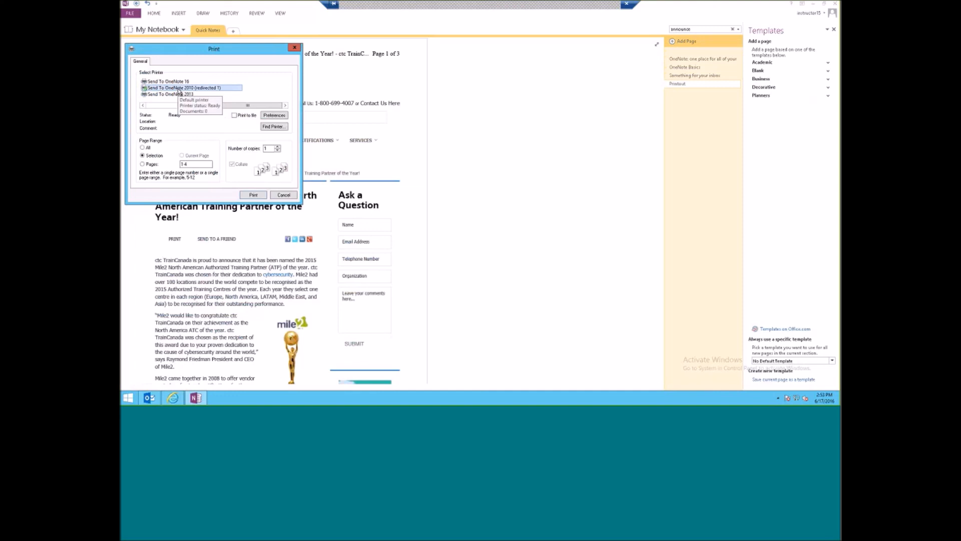
left_click(283, 195)
left_click(476, 128)
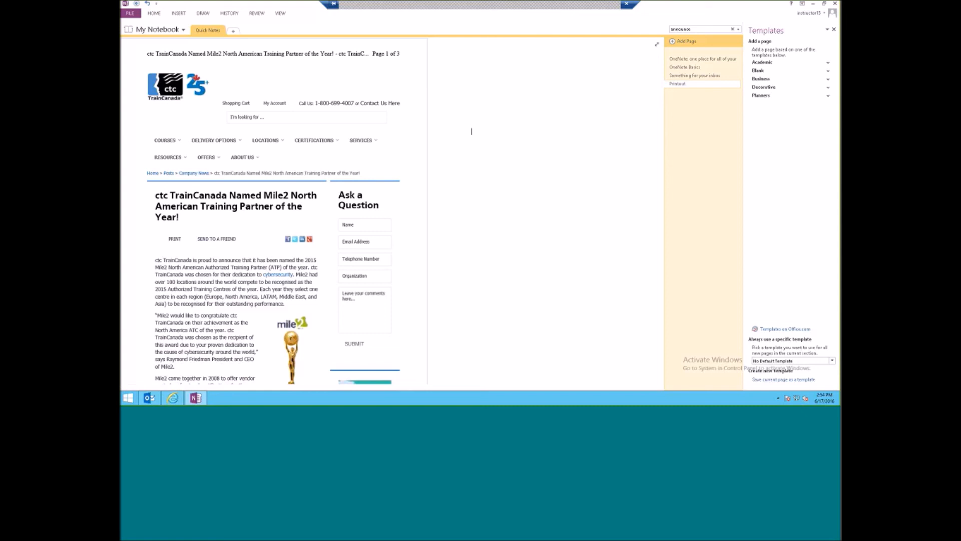
left_click(131, 14)
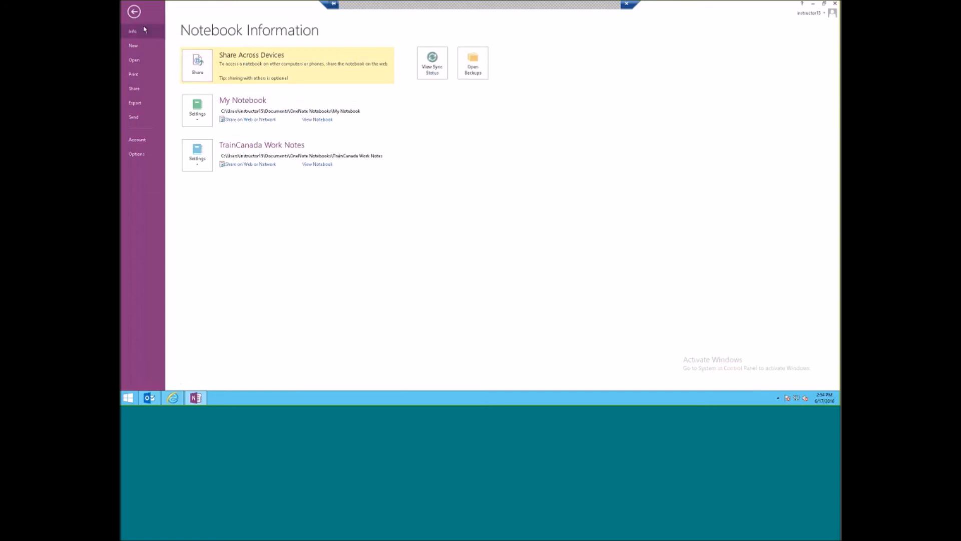
left_click(134, 11)
left_click(471, 131)
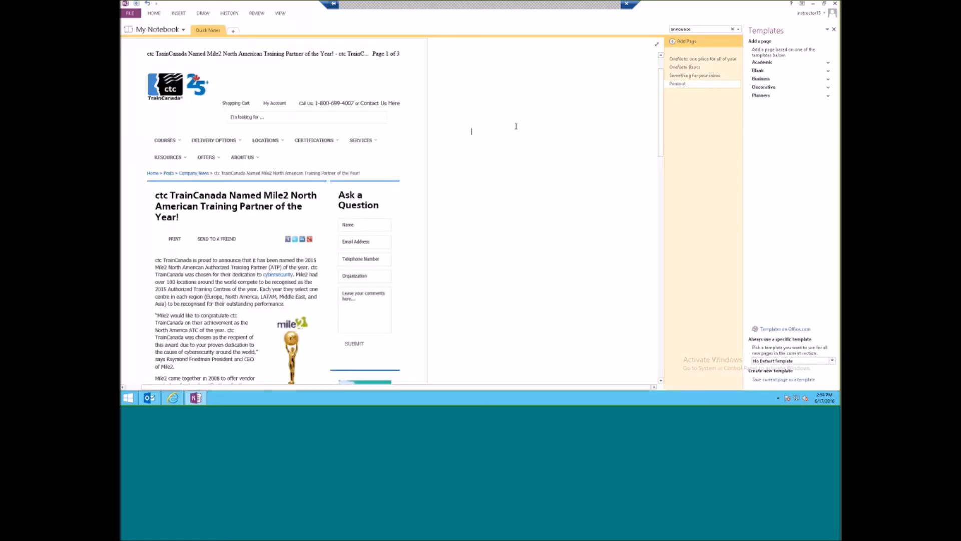